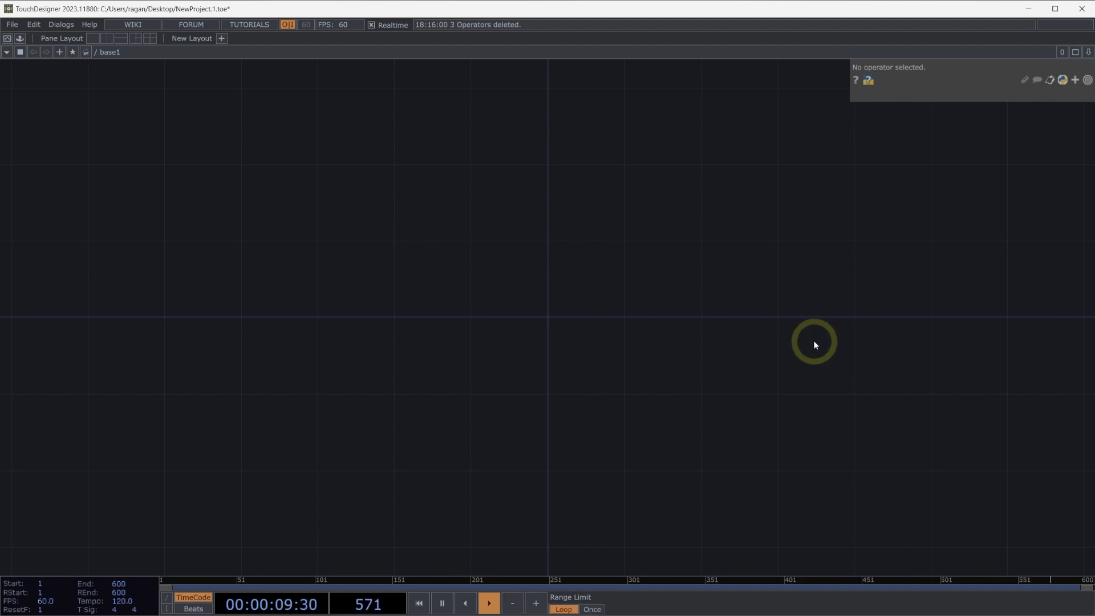
Add a Pattern CHOP to the empty network.
left_click_drag(807, 366, 565, 357)
key("Tab")
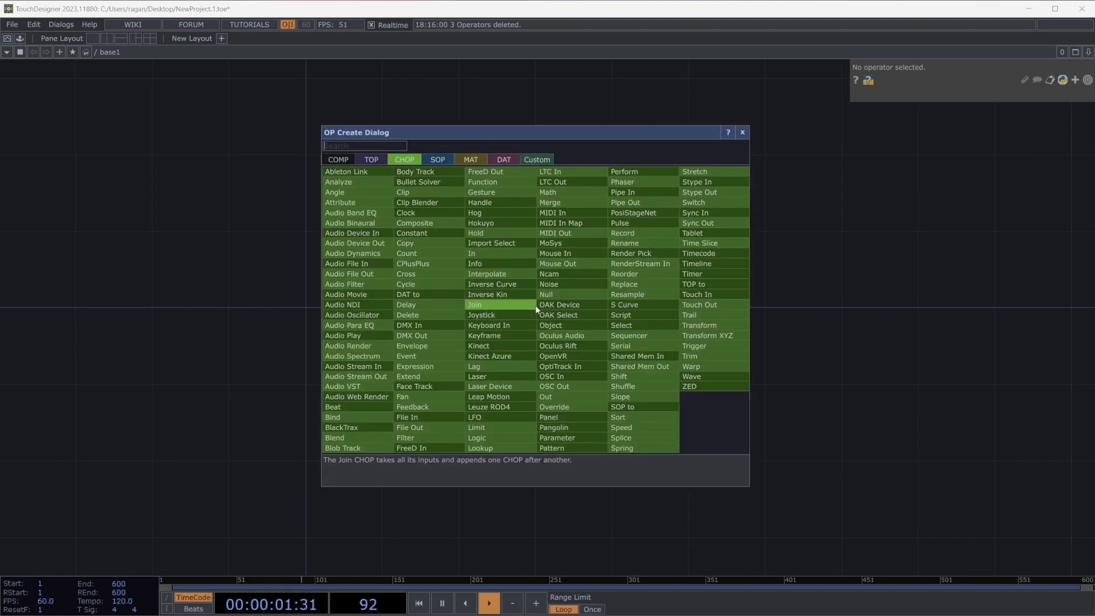
type("patt")
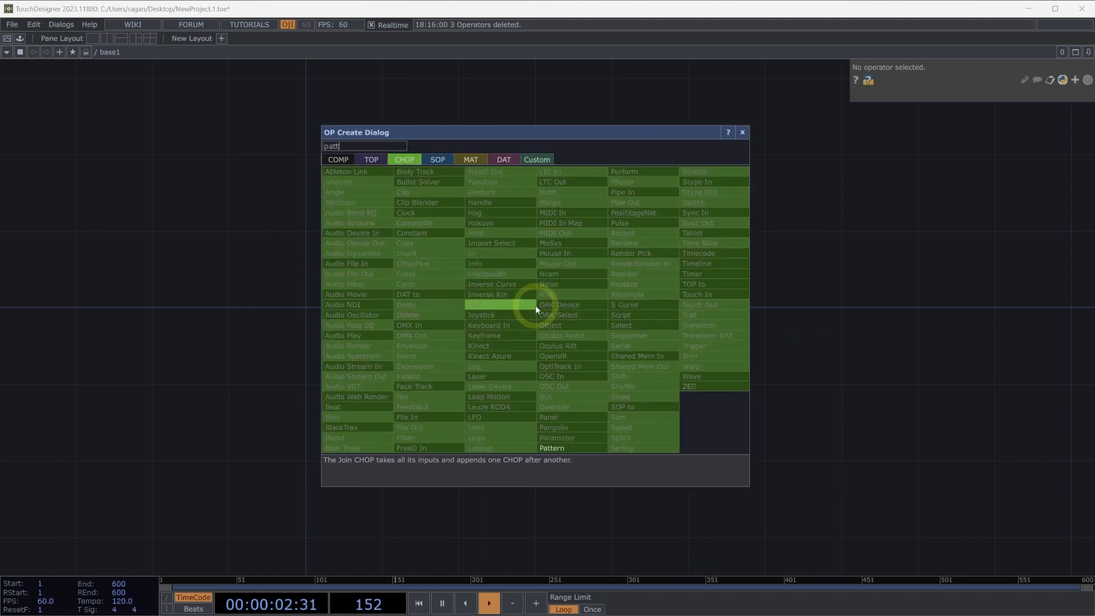
left_click(566, 450)
left_click(247, 246)
left_click_drag(247, 247, 184, 269)
left_click_drag(230, 227, 240, 323)
scroll(239, 323, "up", 3)
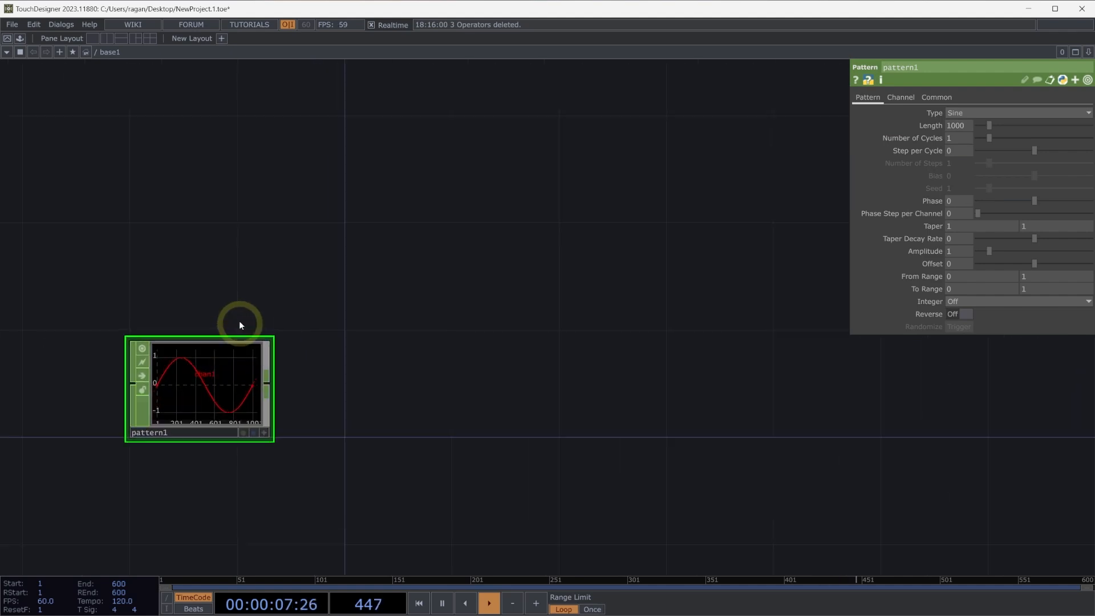
Set the pattern's type to Ramp and its Extend Right behaviour to Hold.
left_click(994, 113)
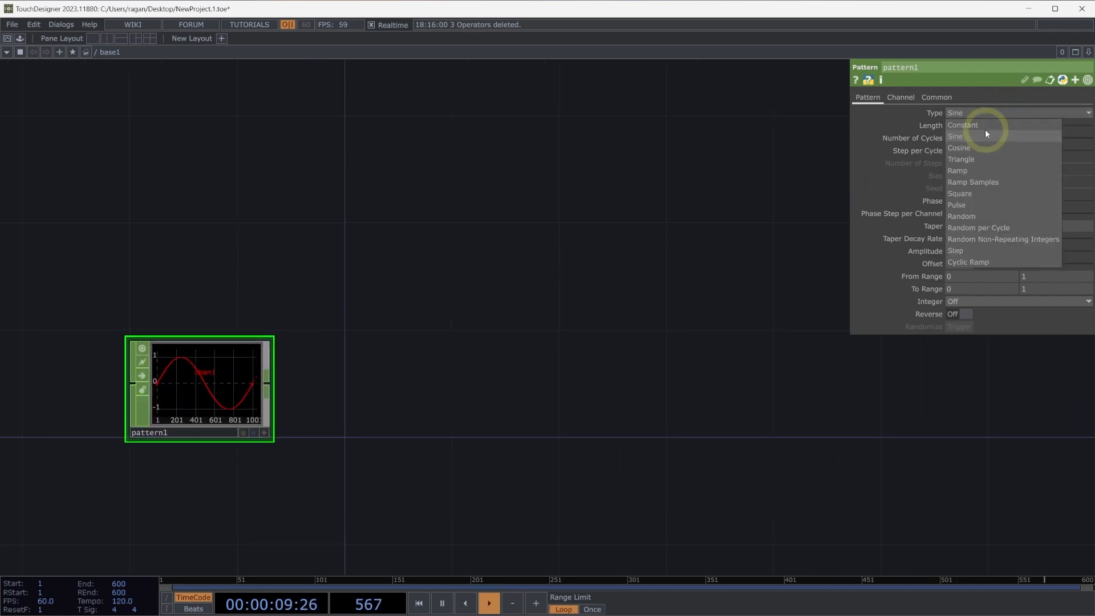
left_click(969, 170)
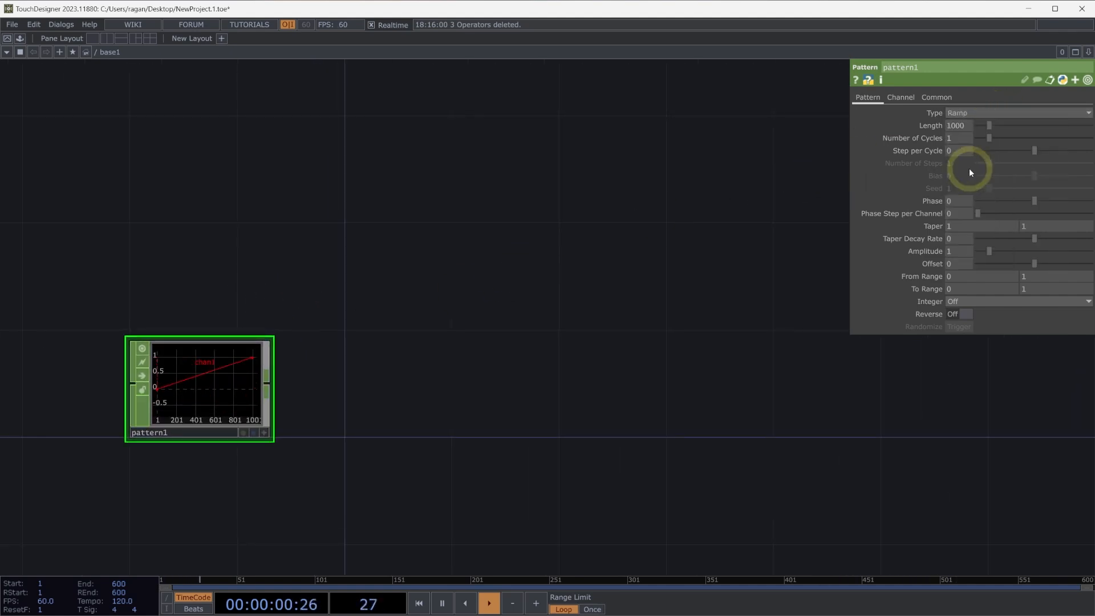
left_click(899, 97)
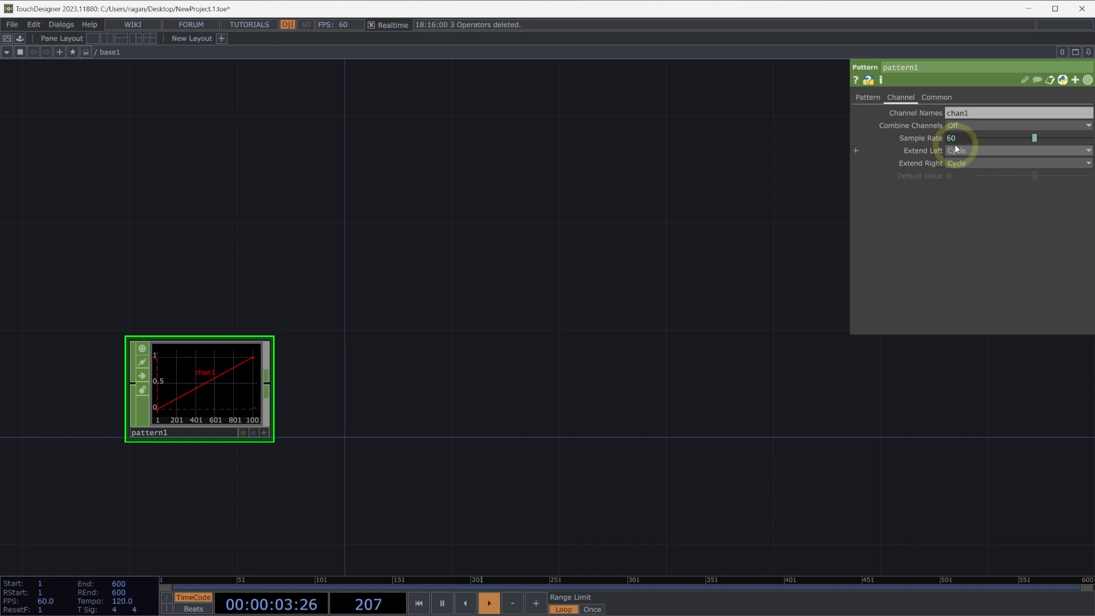
left_click(956, 163)
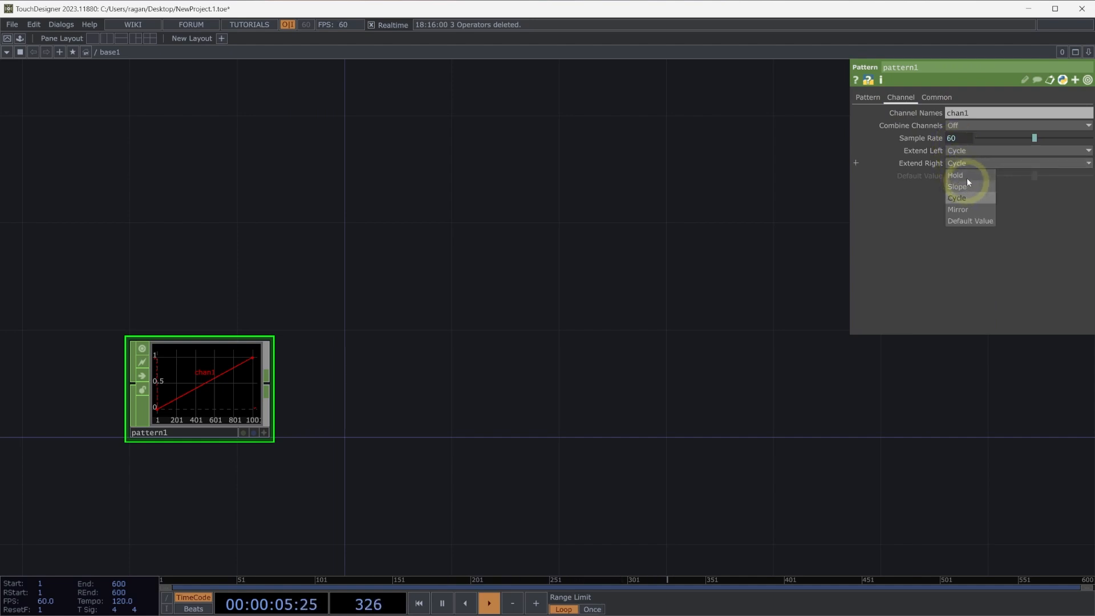
left_click(964, 176)
Add a Constant CHOP above the pattern operator.
key("Tab")
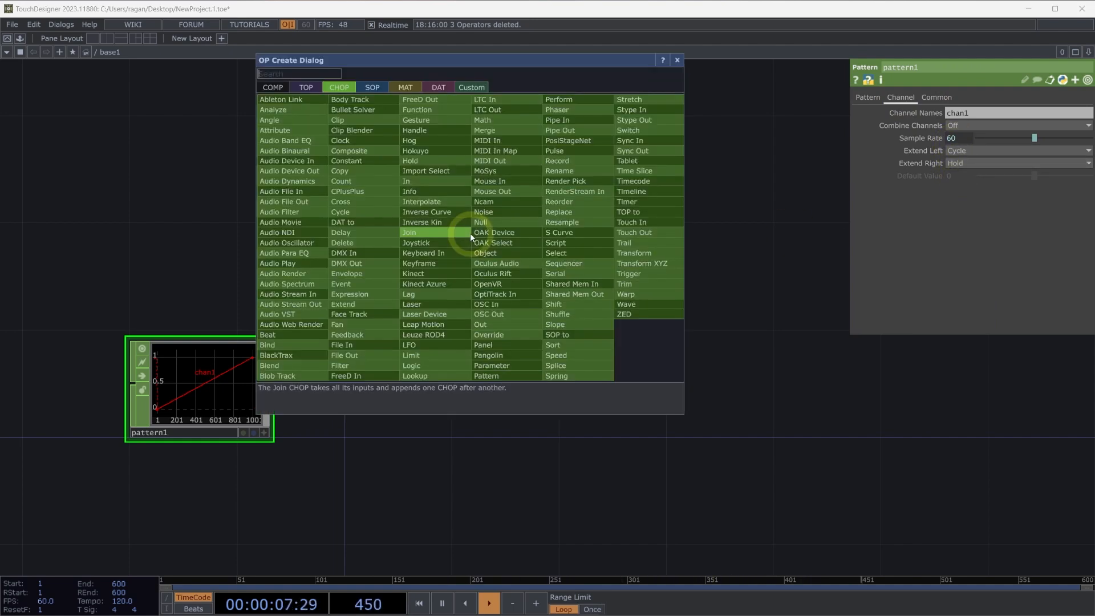
type("cons")
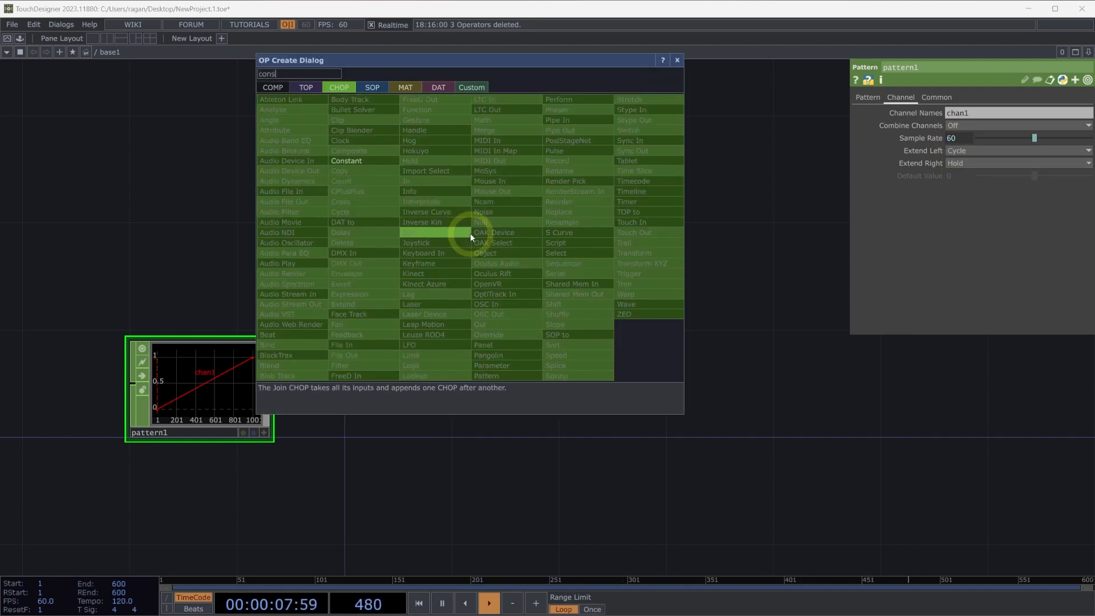
left_click(349, 161)
left_click(209, 186)
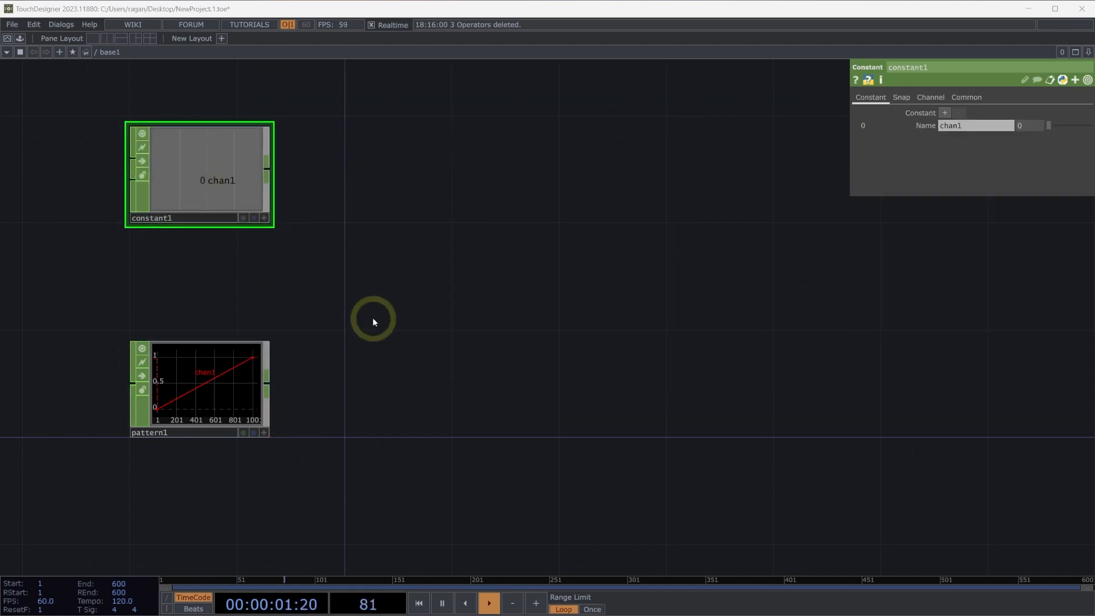
Add a Lookup CHOP and wire the constant into its first input and the pattern into its second.
key("Tab")
type("look")
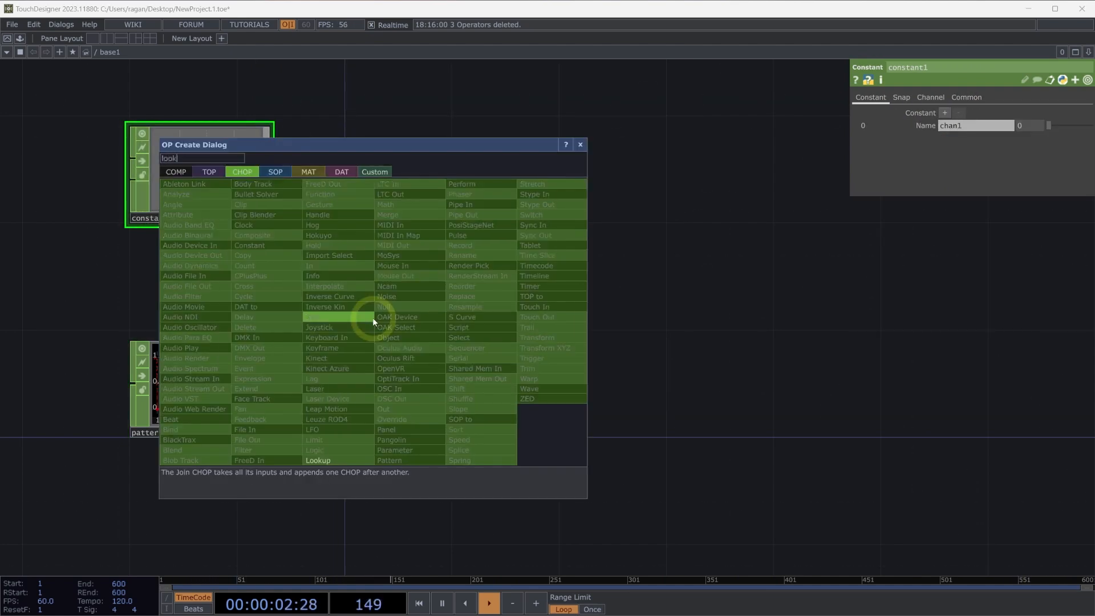
left_click(352, 460)
left_click(399, 276)
left_click_drag(268, 170, 342, 273)
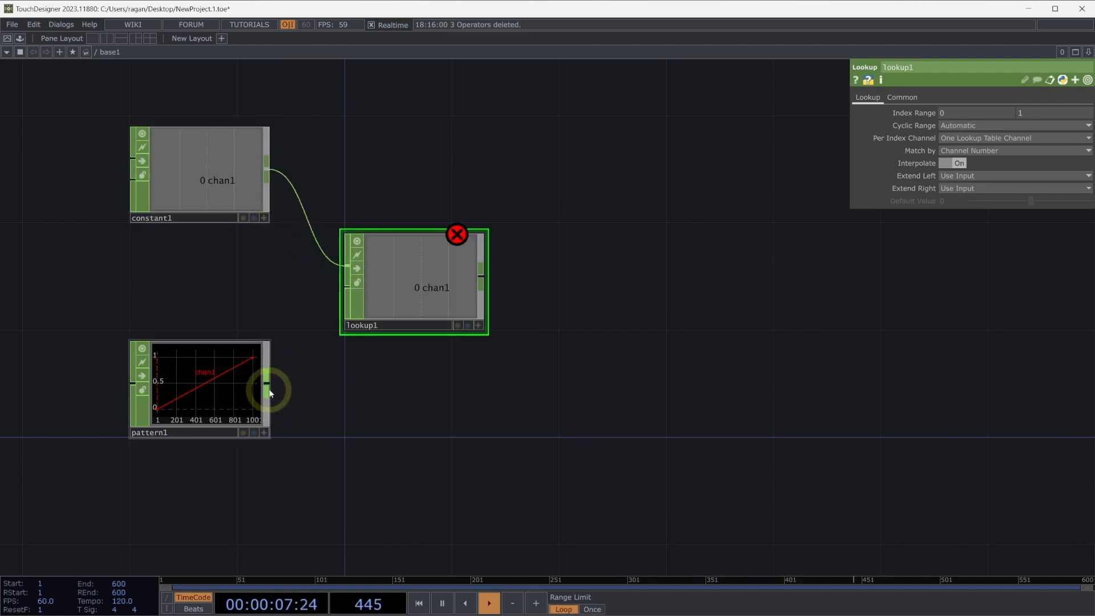
left_click_drag(342, 347, 377, 363)
Sweep the constant's chan1 value between 0 and 1 to test the lookup, ending at 1.
left_click(273, 226)
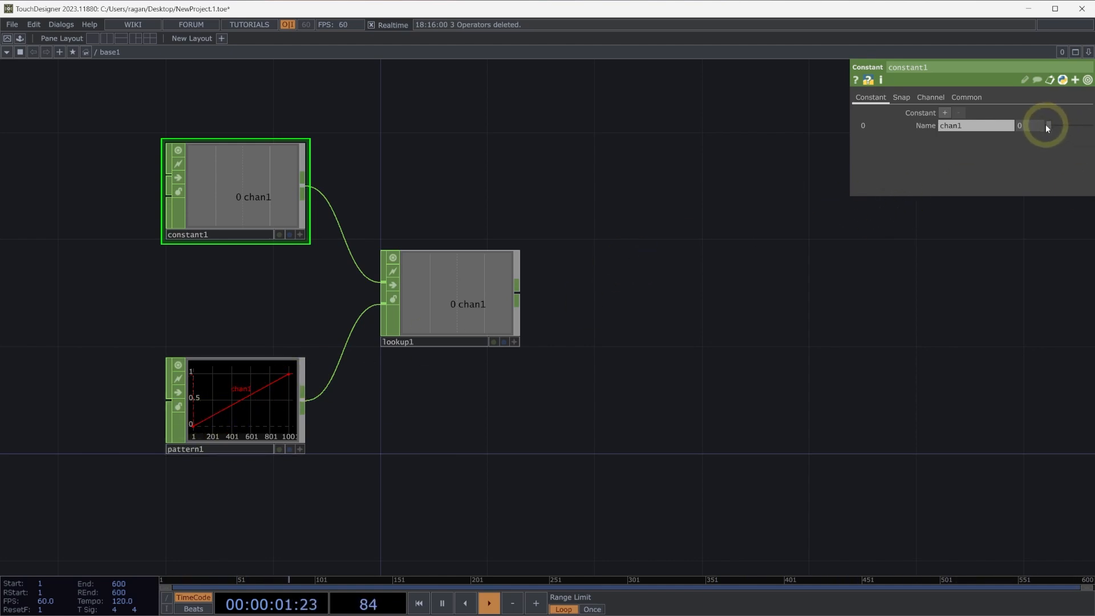
left_click_drag(1047, 126, 1091, 127)
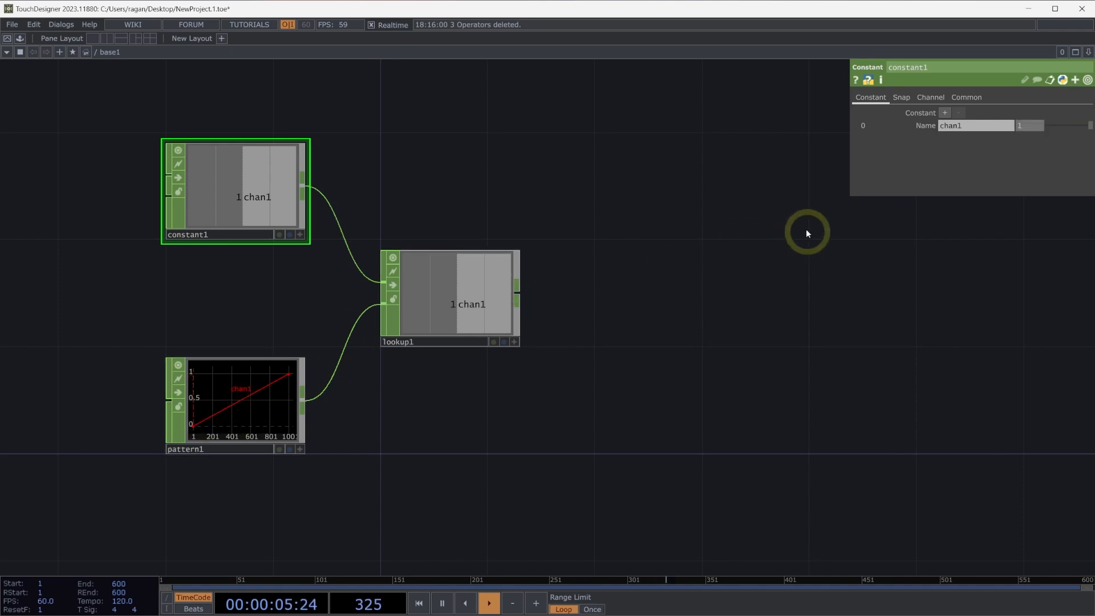
mouse_move(1086, 128)
left_mouse_down()
mouse_move(1032, 125)
mouse_move(1087, 126)
left_mouse_up()
Change the pattern's type to Sine and sweep the constant's chan1 value again, ending at 1.
left_click(282, 420)
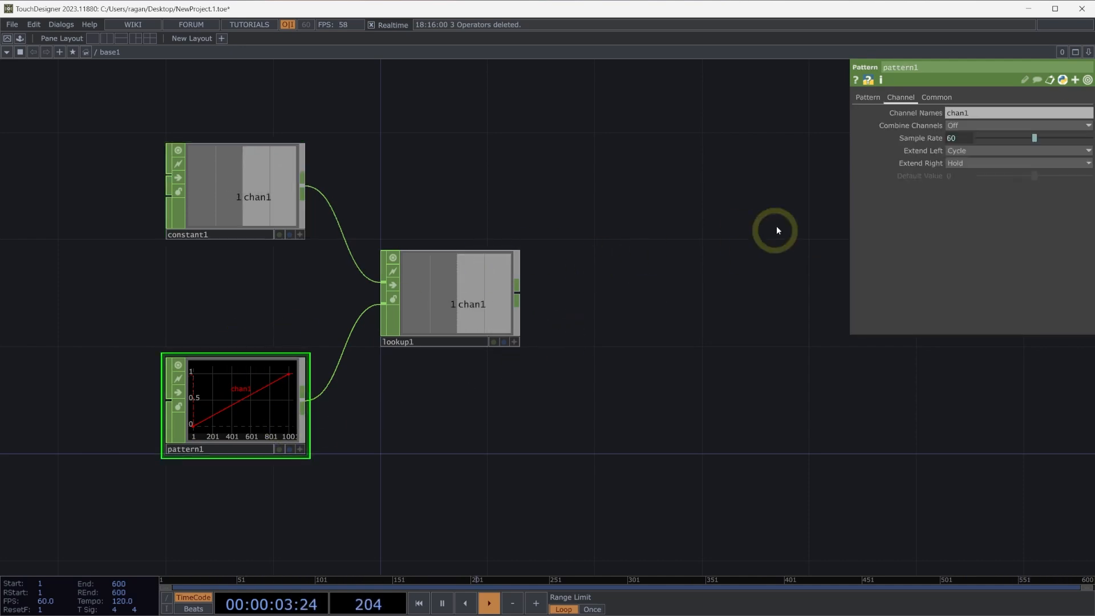
left_click(868, 98)
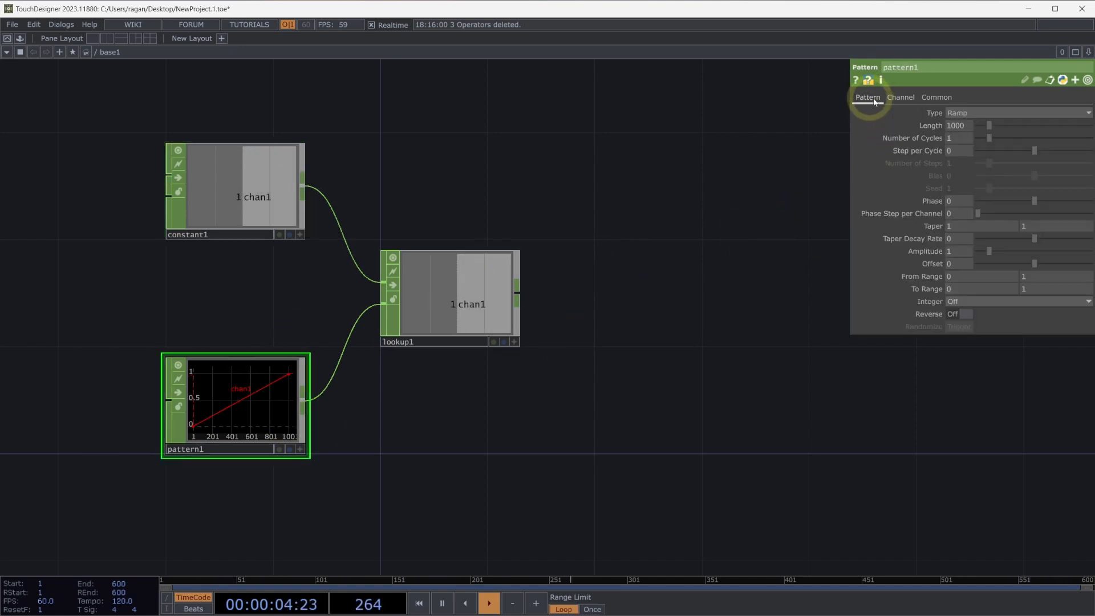
left_click(956, 113)
left_click(957, 137)
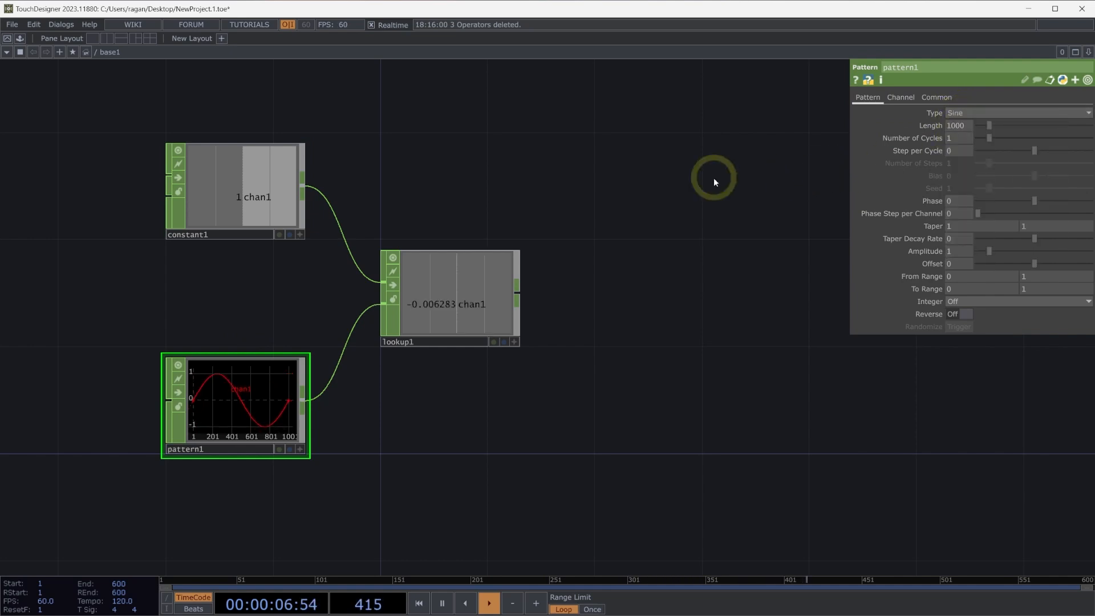
left_click(296, 193)
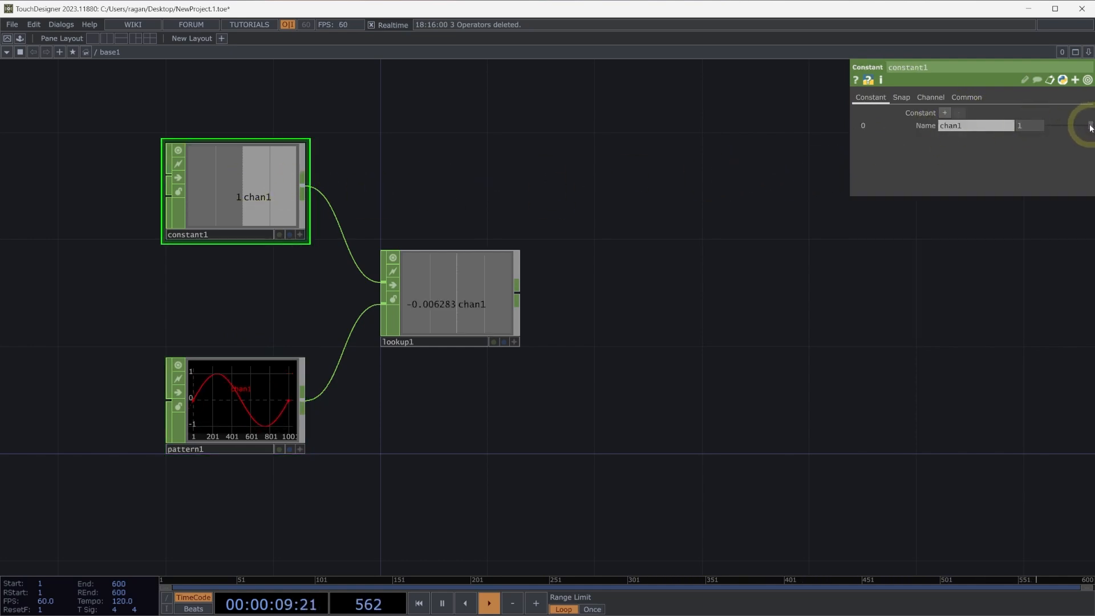
mouse_move(1091, 127)
left_mouse_down()
mouse_move(1039, 124)
mouse_move(1085, 126)
left_mouse_up()
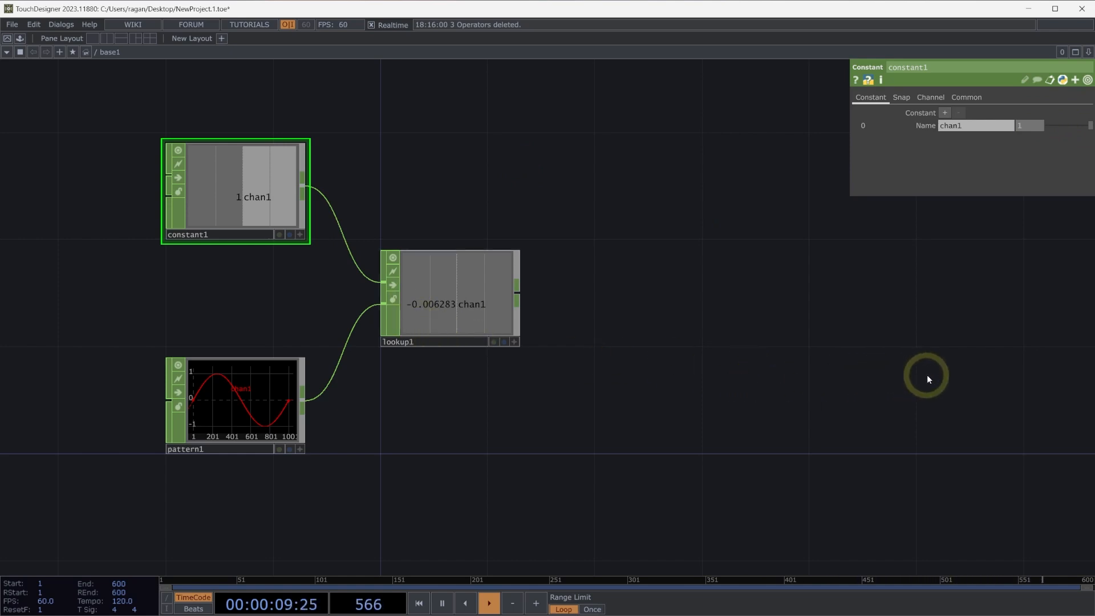
Add a Timer CHOP in an empty area of the network beside the lookup example.
left_click_drag(656, 393, 57, 410)
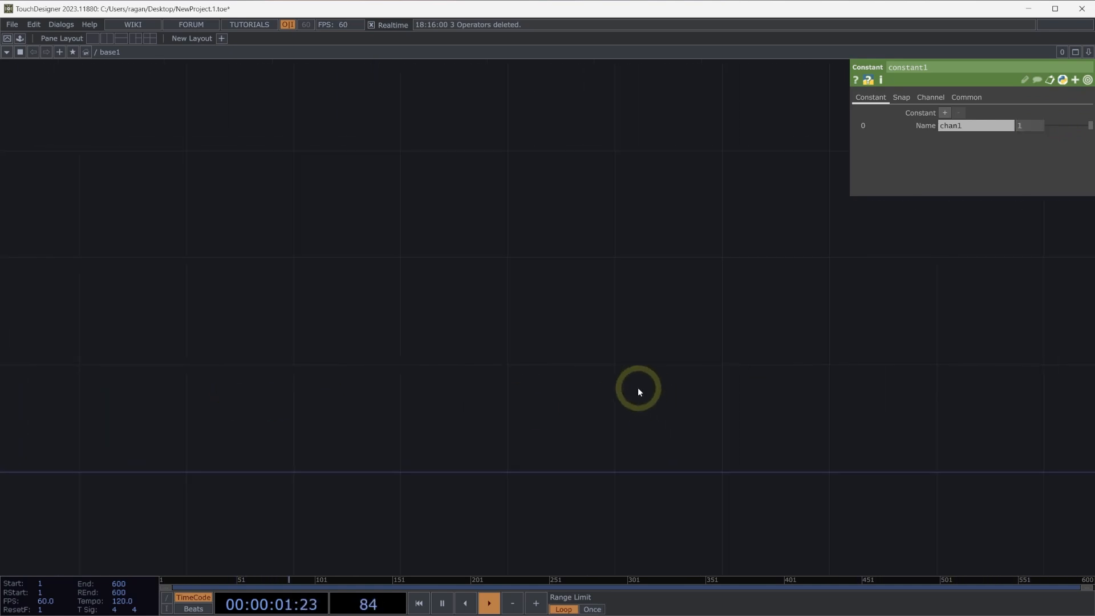
double_click(637, 388)
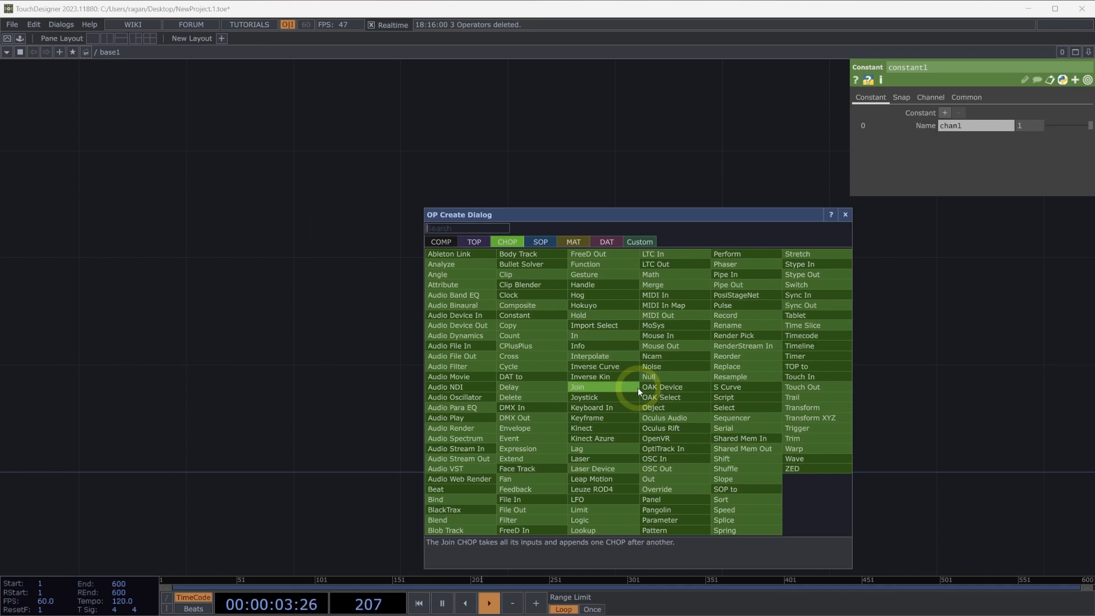
type("time")
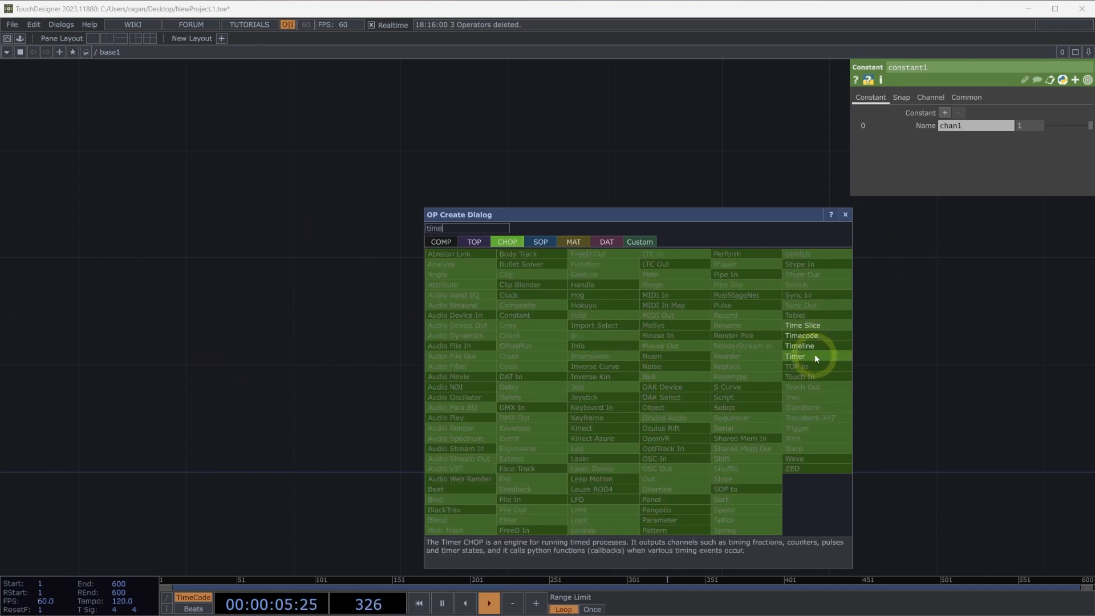
left_click(814, 358)
left_click(352, 294)
left_click_drag(350, 293, 418, 313)
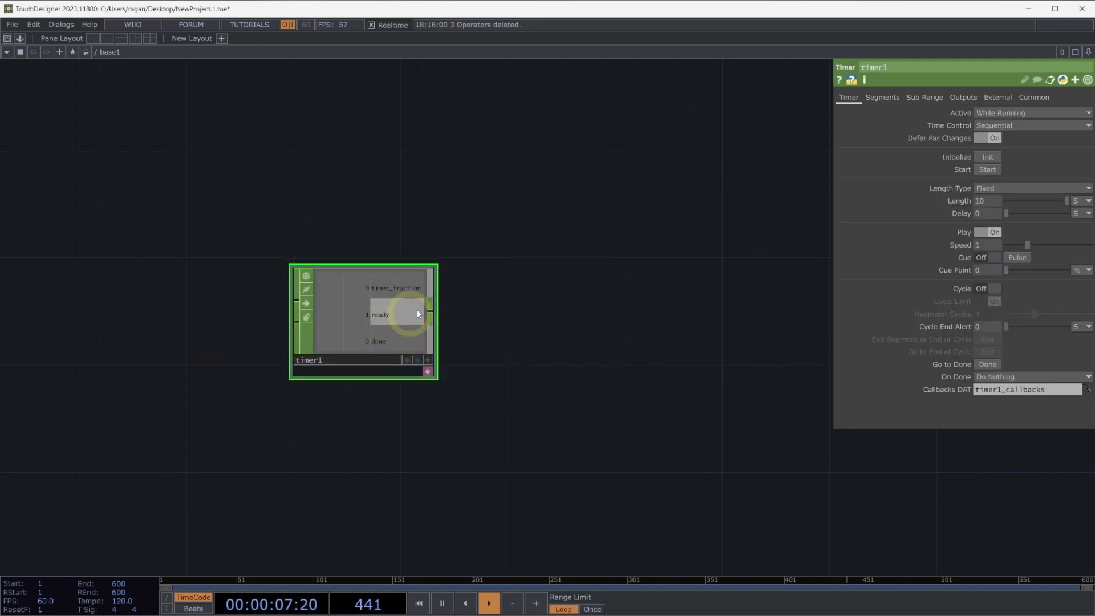
Attach a Select CHOP to the timer's output and align it beside the timer.
right_click(429, 312)
left_click(421, 306)
right_click(433, 311)
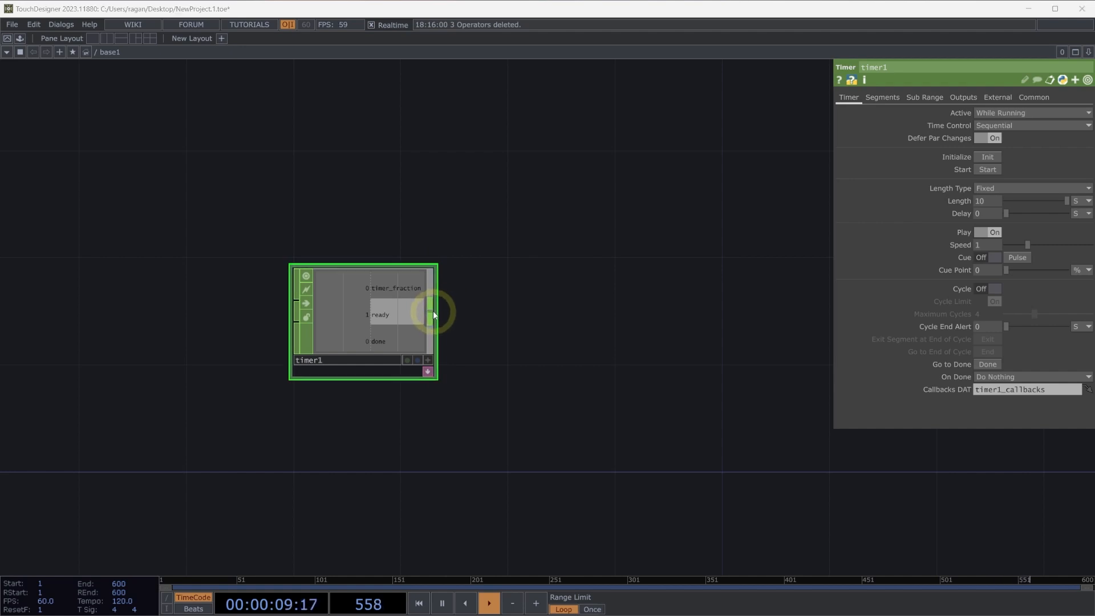
type("se")
left_click(520, 330)
left_click(653, 290)
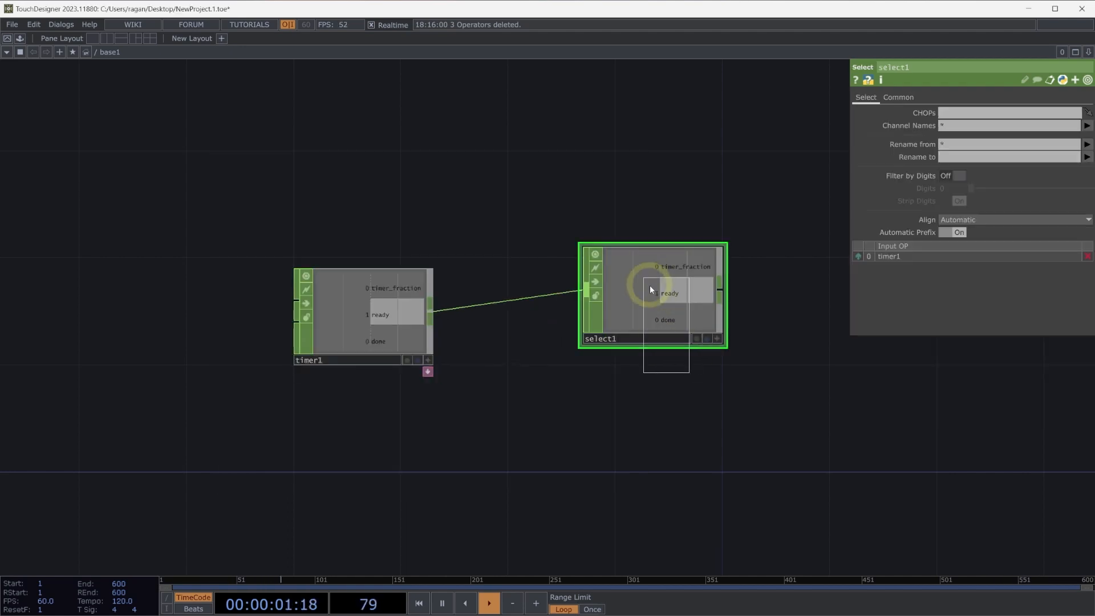
left_click_drag(649, 285, 567, 317)
Set the Select CHOP's channel names to timer_fraction.
left_click(770, 249)
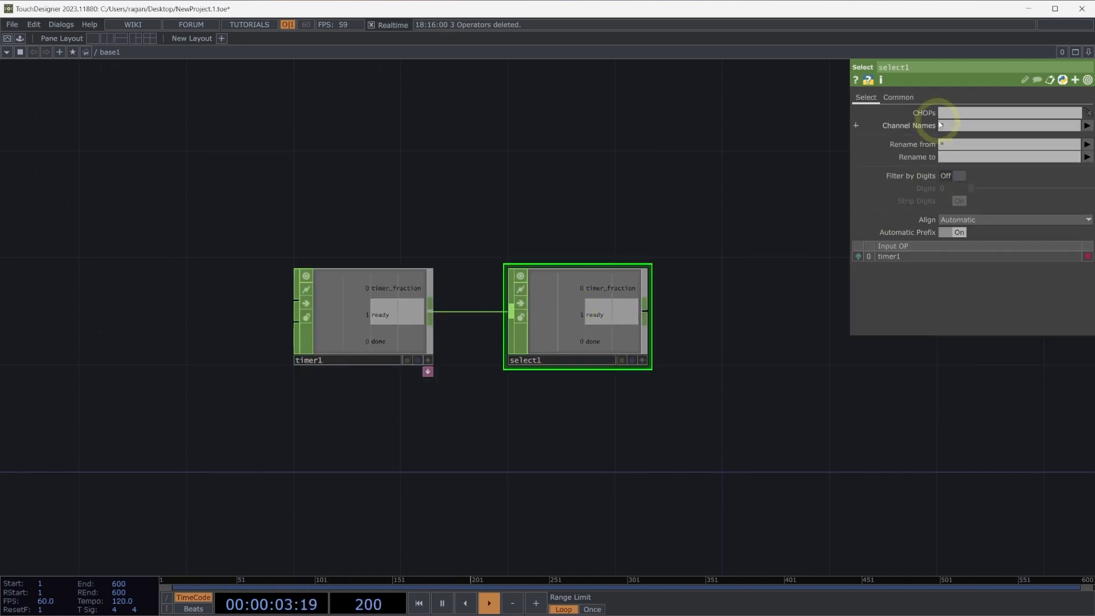
left_click(1087, 125)
left_click(1067, 149)
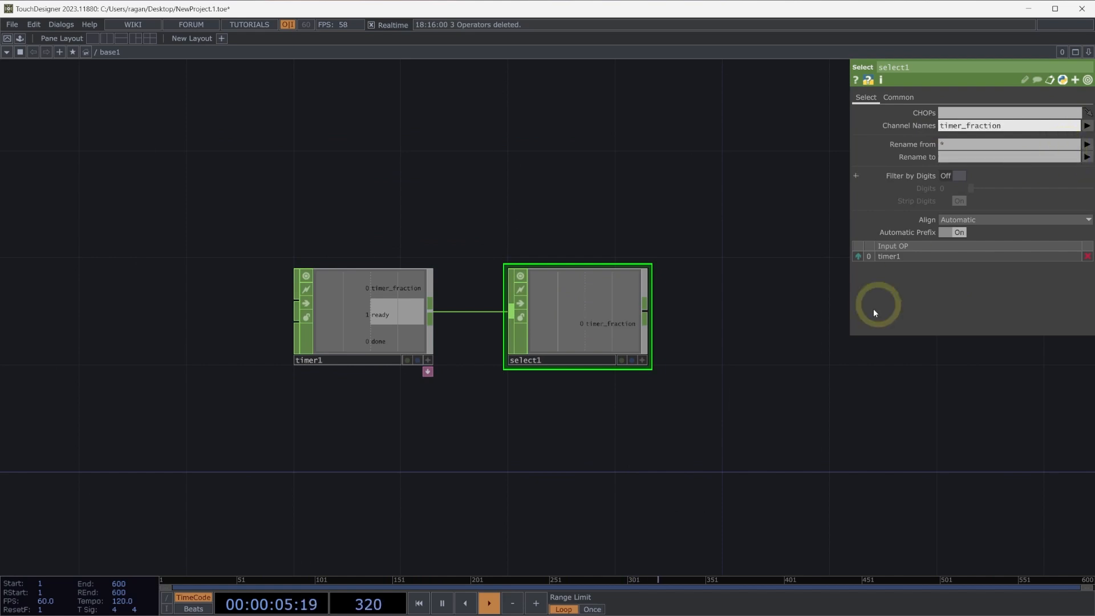
Add a second Pattern CHOP directly below the Select CHOP.
left_click_drag(806, 329, 770, 283)
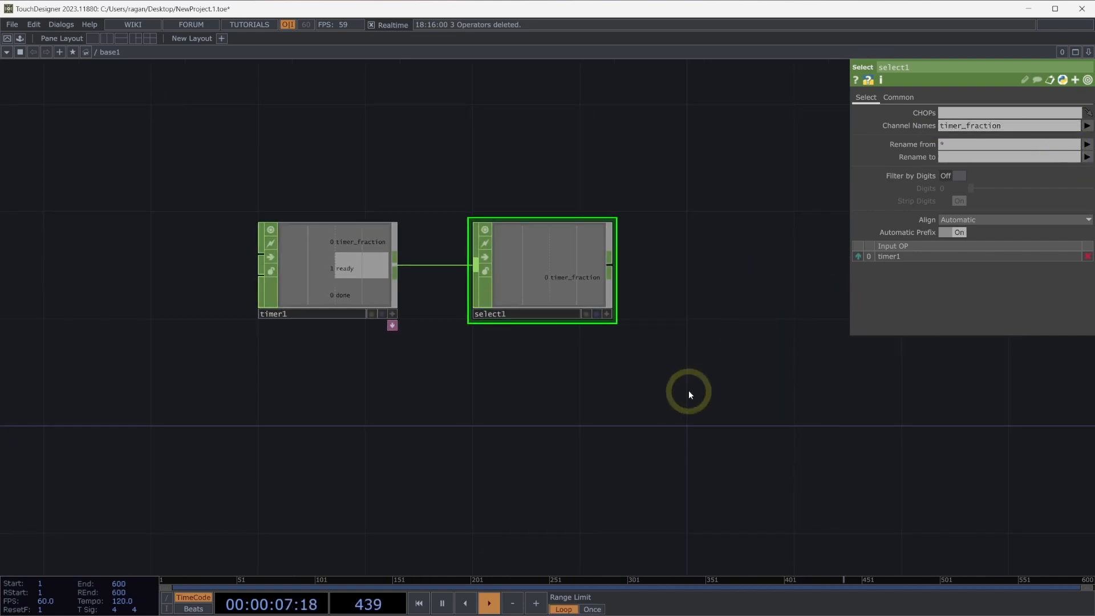
key("Tab")
type("pat")
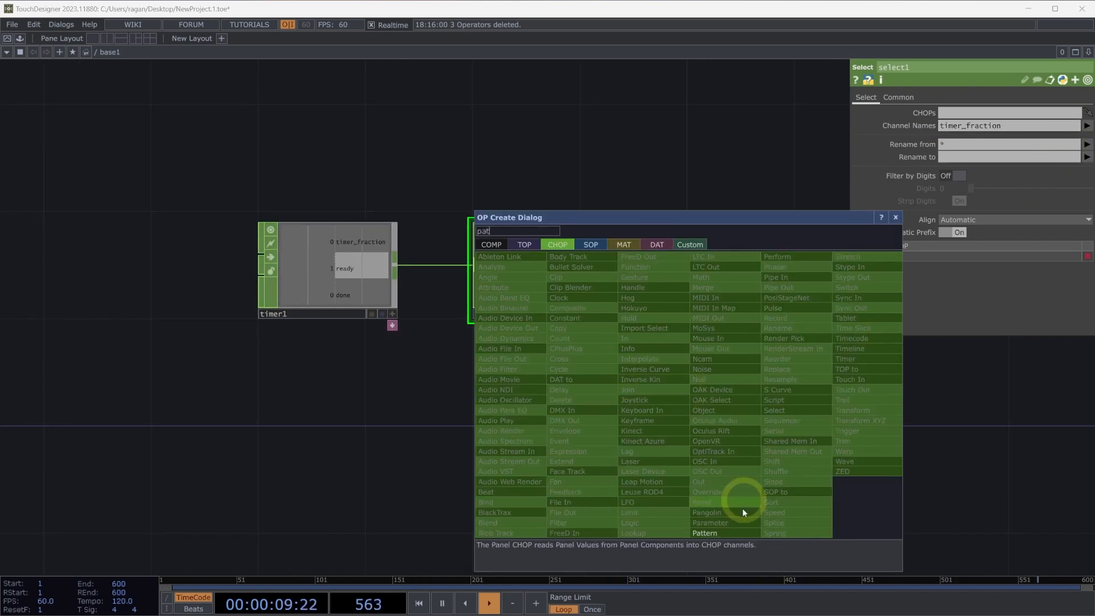
left_click(727, 534)
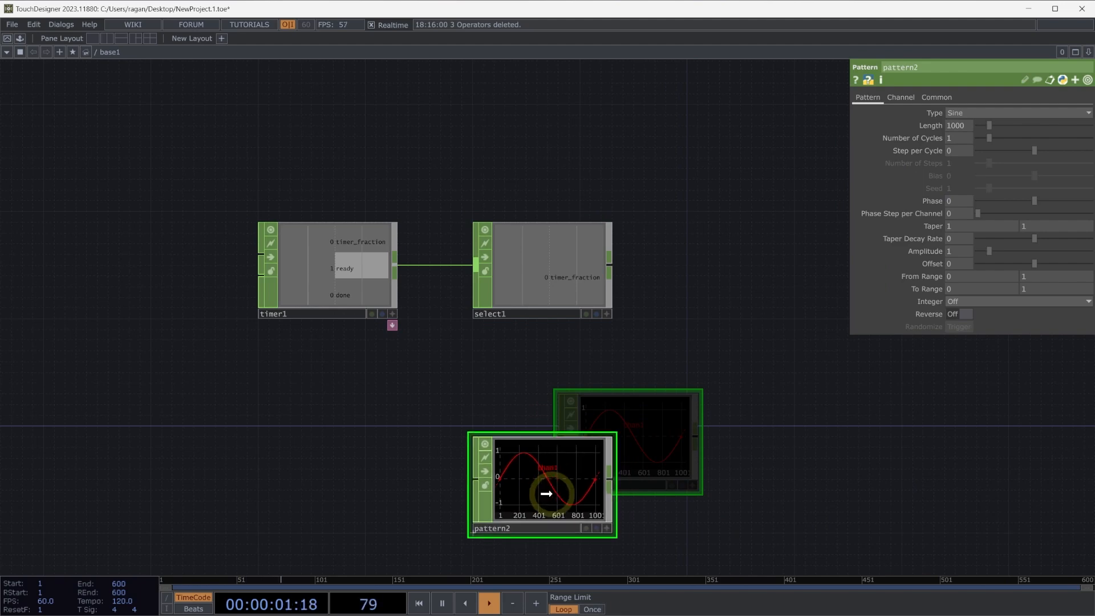
left_click(543, 482)
Add a second Lookup CHOP and wire the Select CHOP into its first input and the new pattern into its second.
key("Tab")
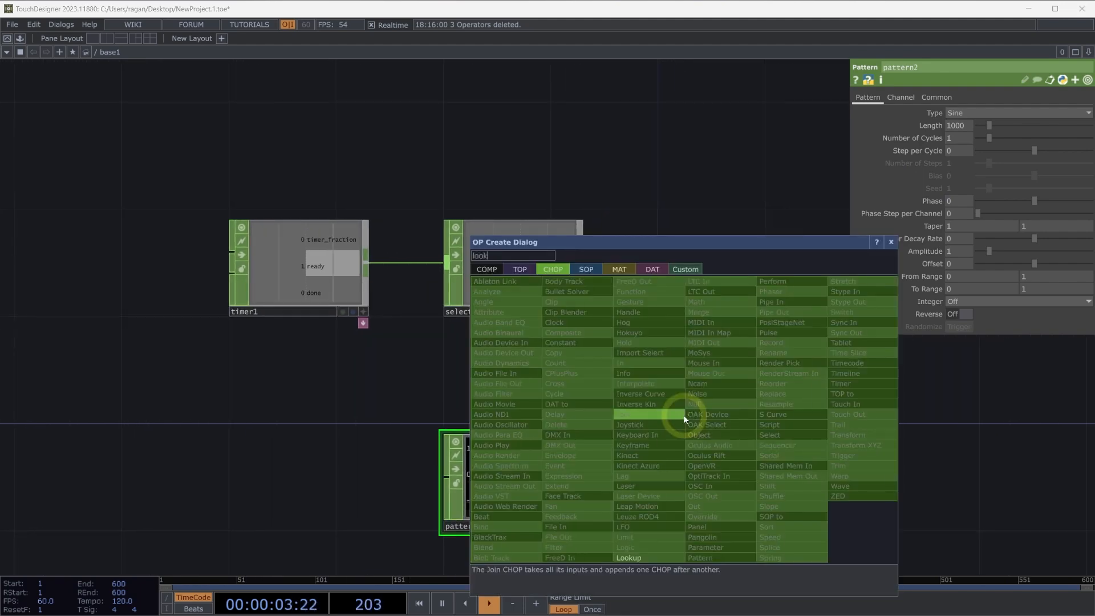
left_click(656, 557)
left_click(709, 407)
left_click_drag(710, 407, 730, 374)
left_click(608, 251)
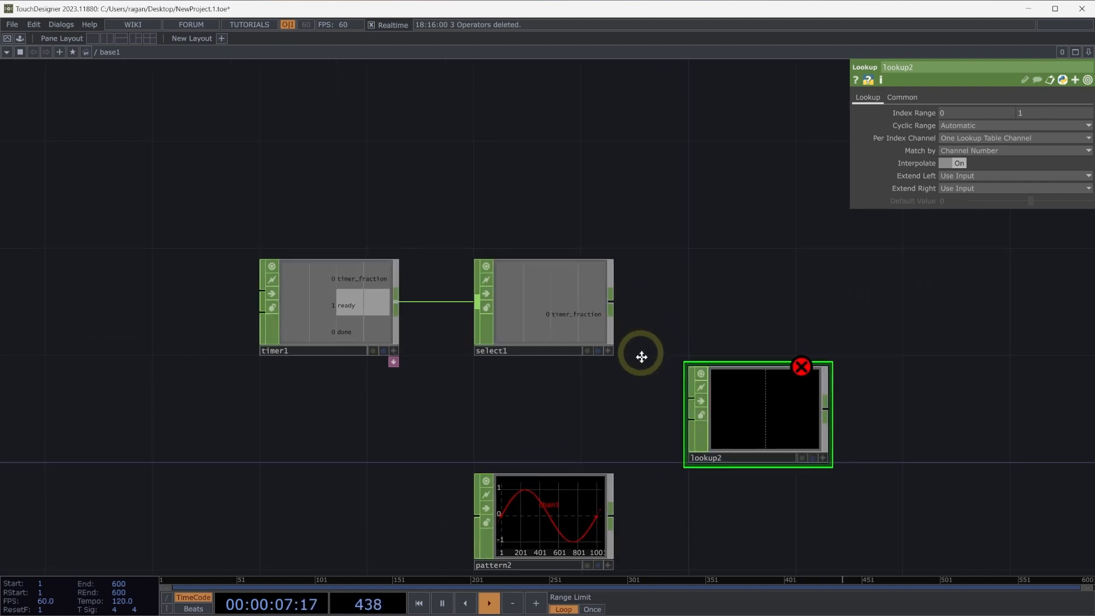
left_click(689, 371)
left_click_drag(636, 388, 624, 362)
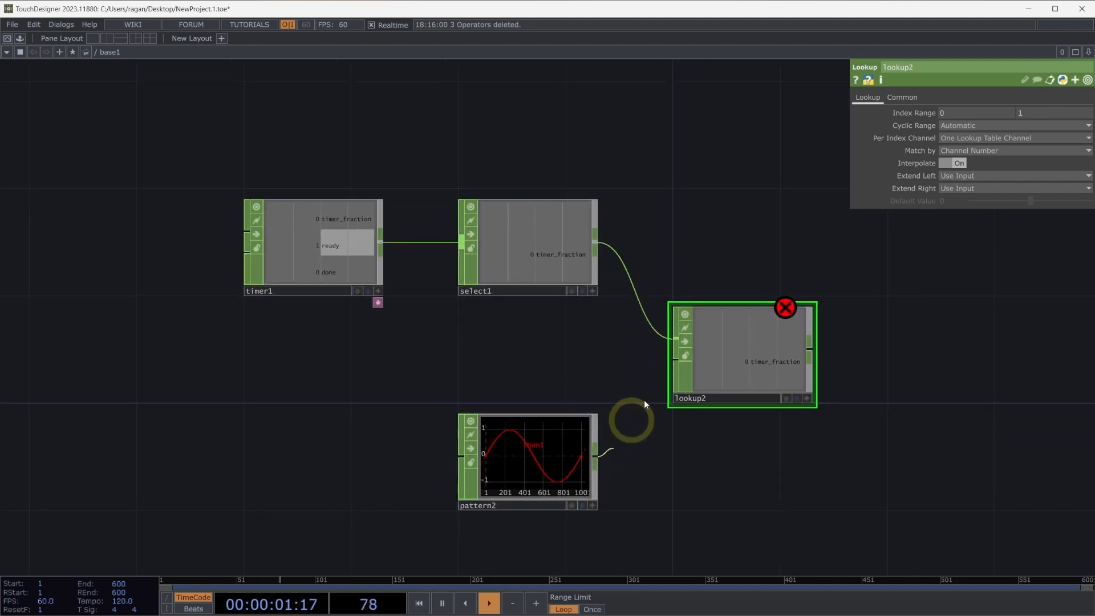
left_click(660, 367)
Rename the second Pattern CHOP's channel to tx.
left_click(530, 452)
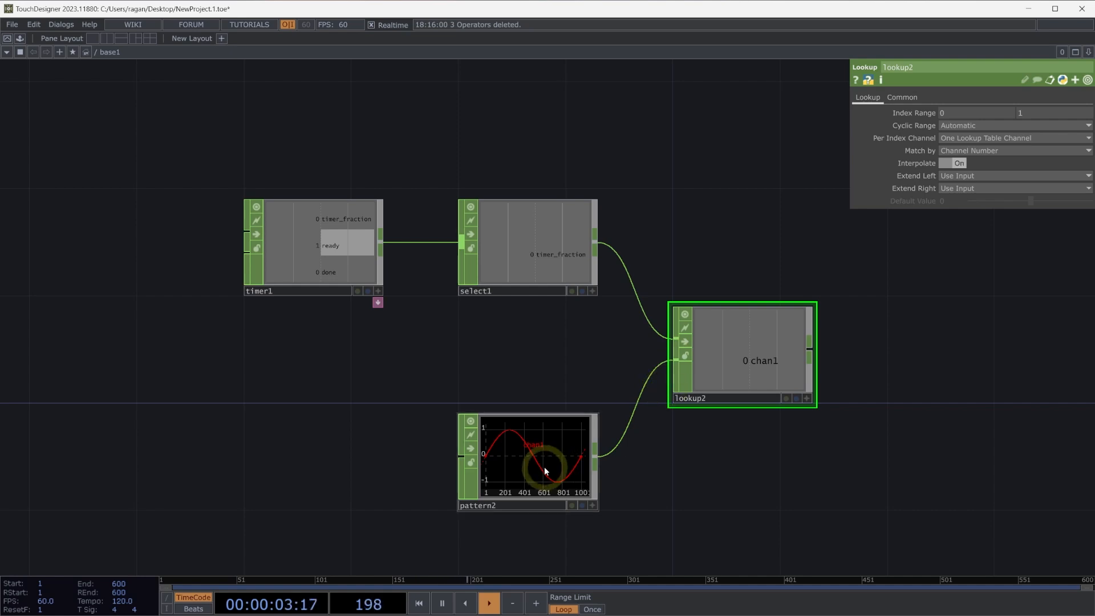
left_click(901, 97)
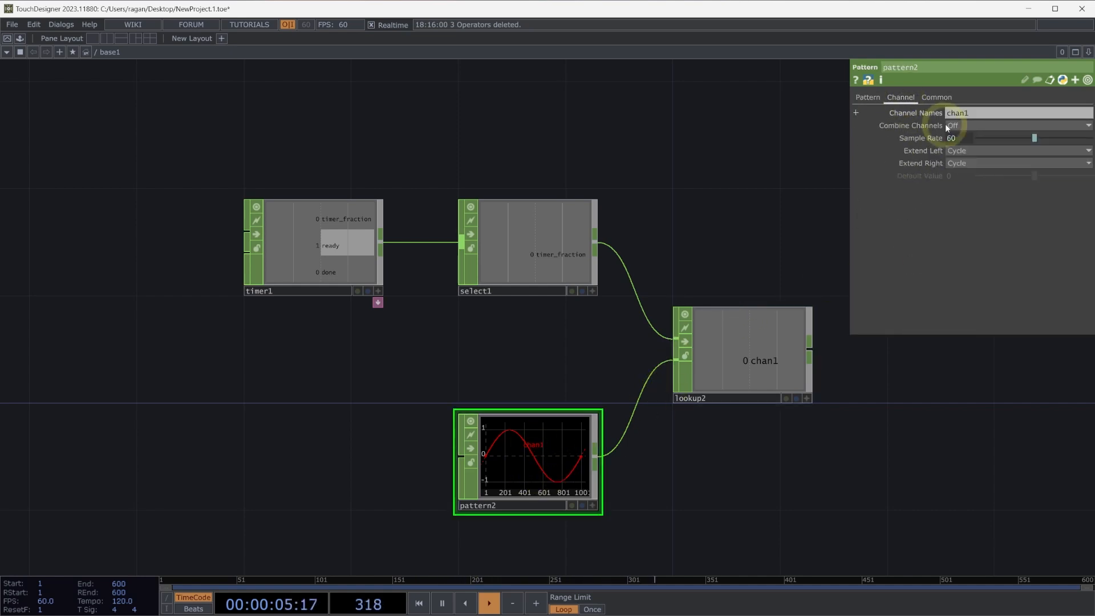
type("tx")
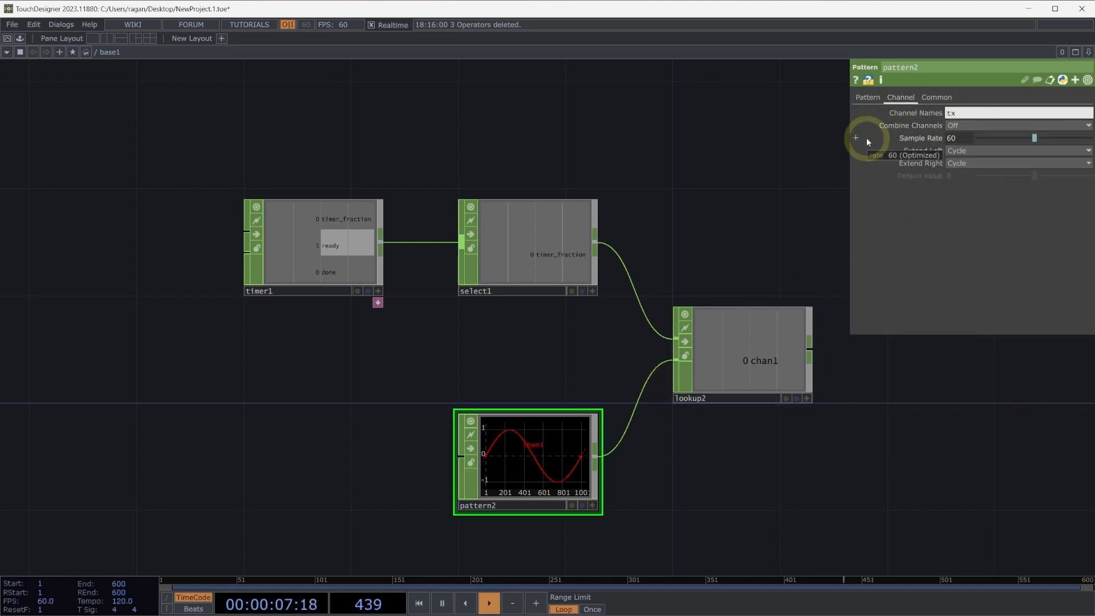
key("Return")
Attach a Null CHOP to the second Lookup CHOP's output and align it beside the Lookup.
scroll(618, 213, "down", 4)
scroll(542, 274, "up", 2)
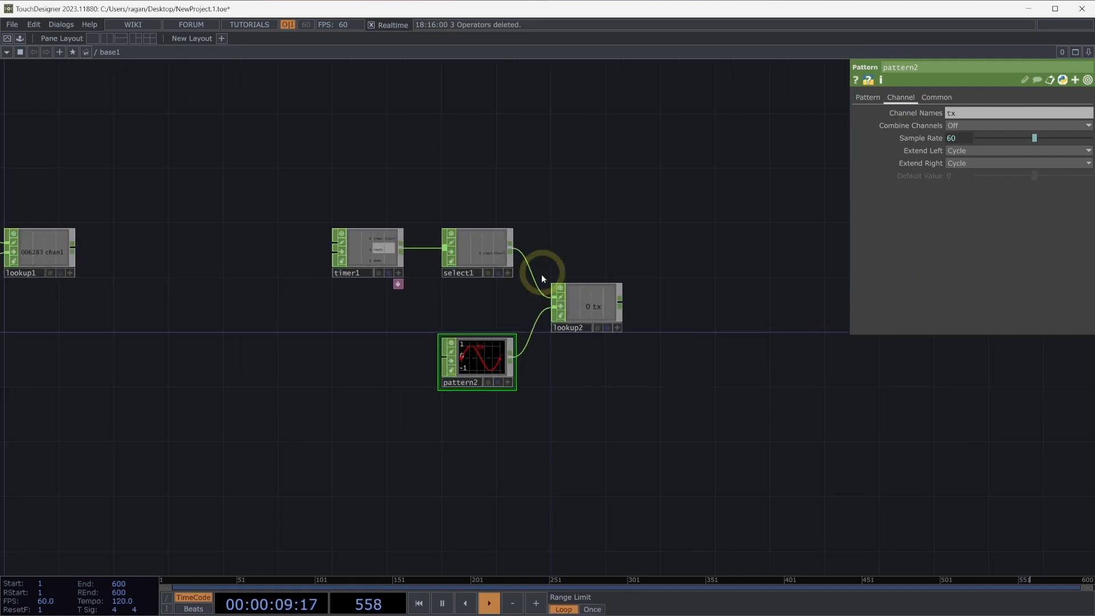
right_click(592, 371)
left_click(594, 370)
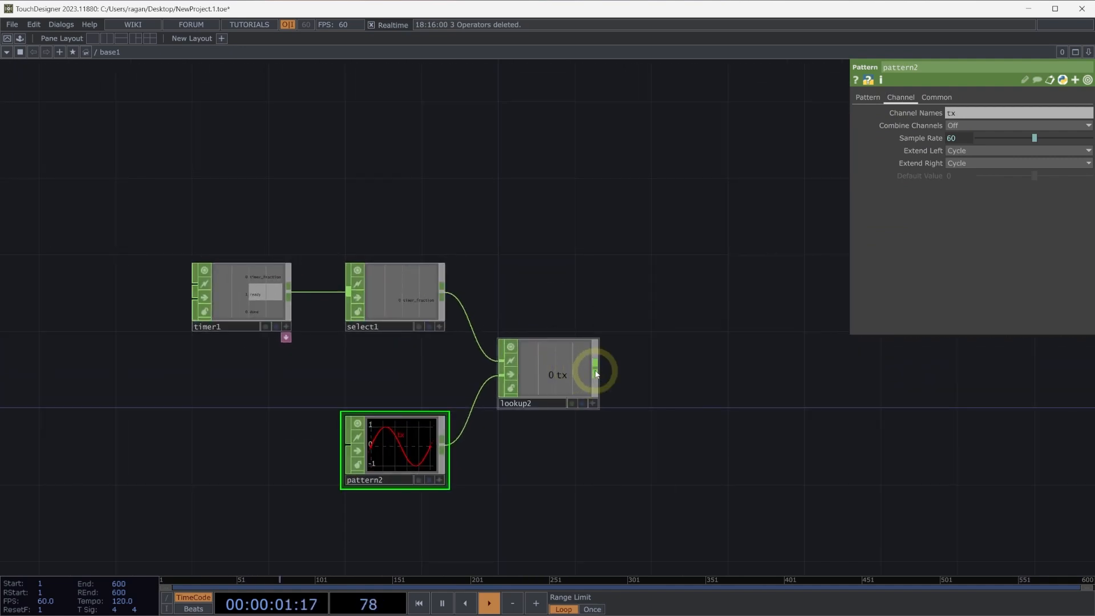
right_click(595, 371)
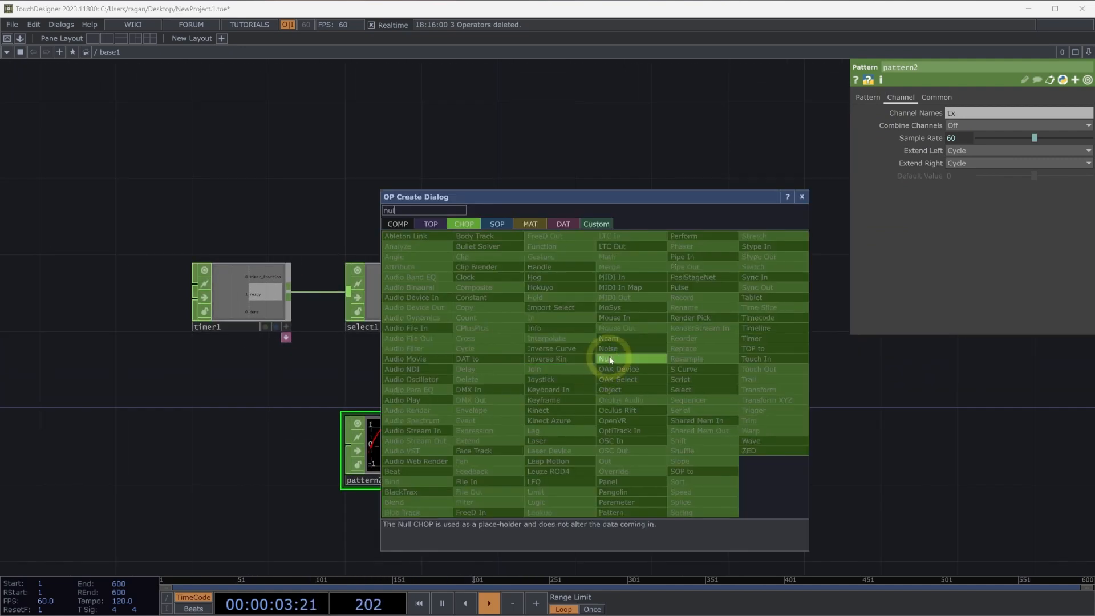
left_click(605, 358)
left_click(767, 428)
left_click_drag(742, 354, 720, 378)
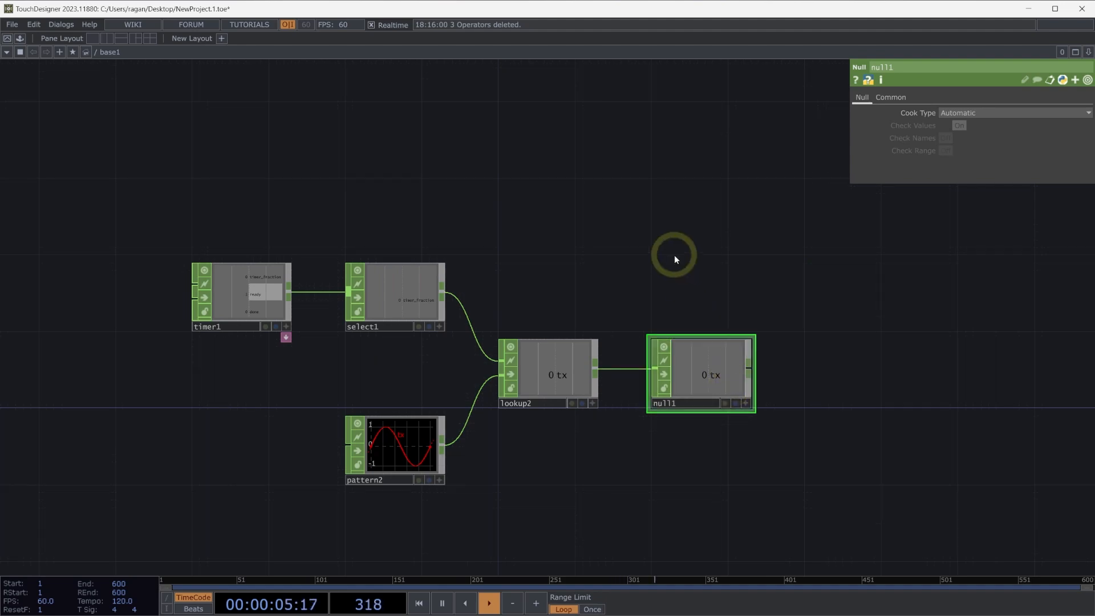
Add a Circle SOP in the empty space directly above the Select CHOP.
left_click_drag(674, 255, 627, 270)
key("Tab")
type("cir")
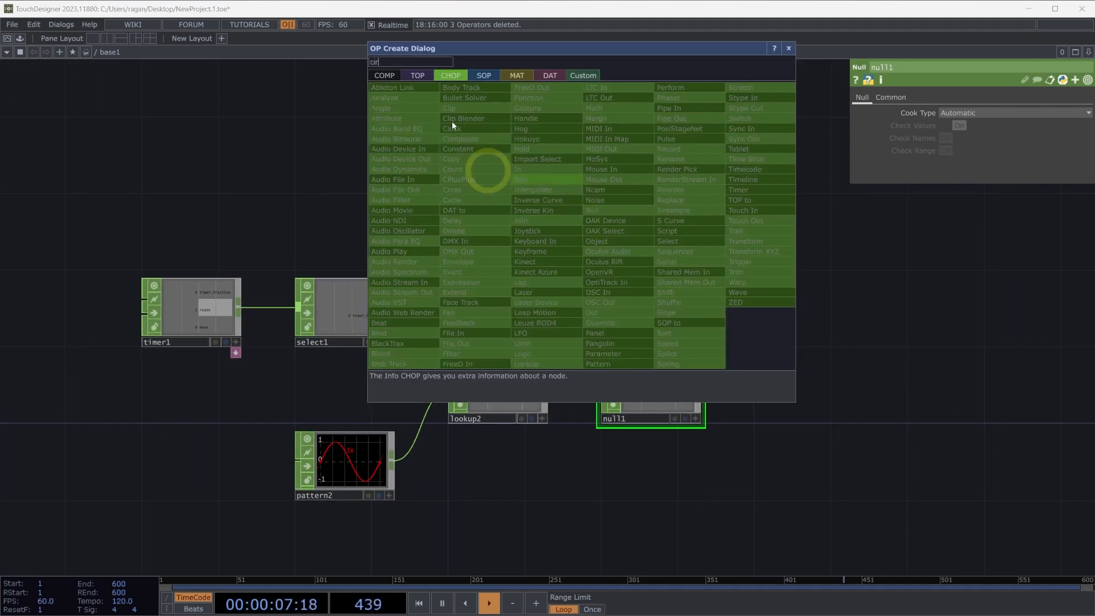
left_click(489, 76)
left_click(416, 272)
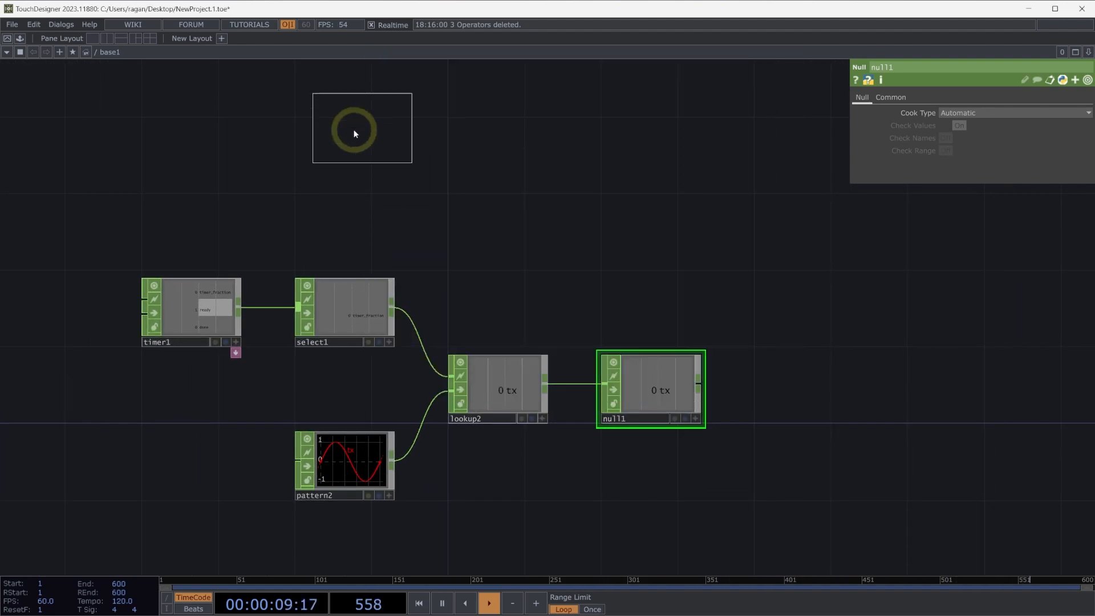
left_click(344, 161)
left_click_drag(343, 161, 345, 160)
Attach a Geometry COMP to the circle's output and place it above the Null CHOP.
right_click(395, 155)
type("ge")
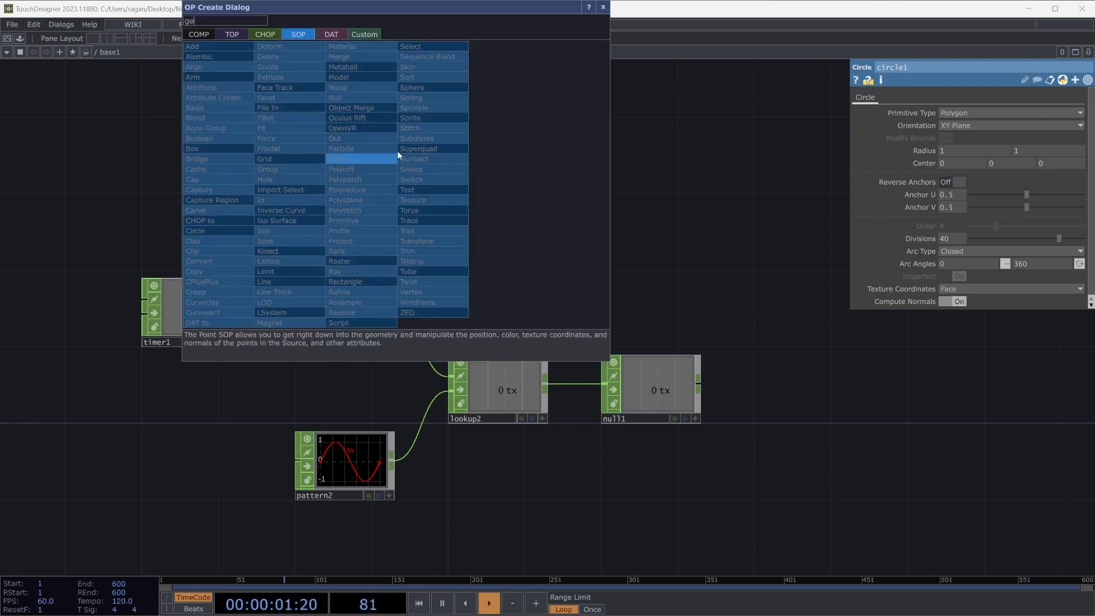
left_click(210, 37)
left_click(239, 130)
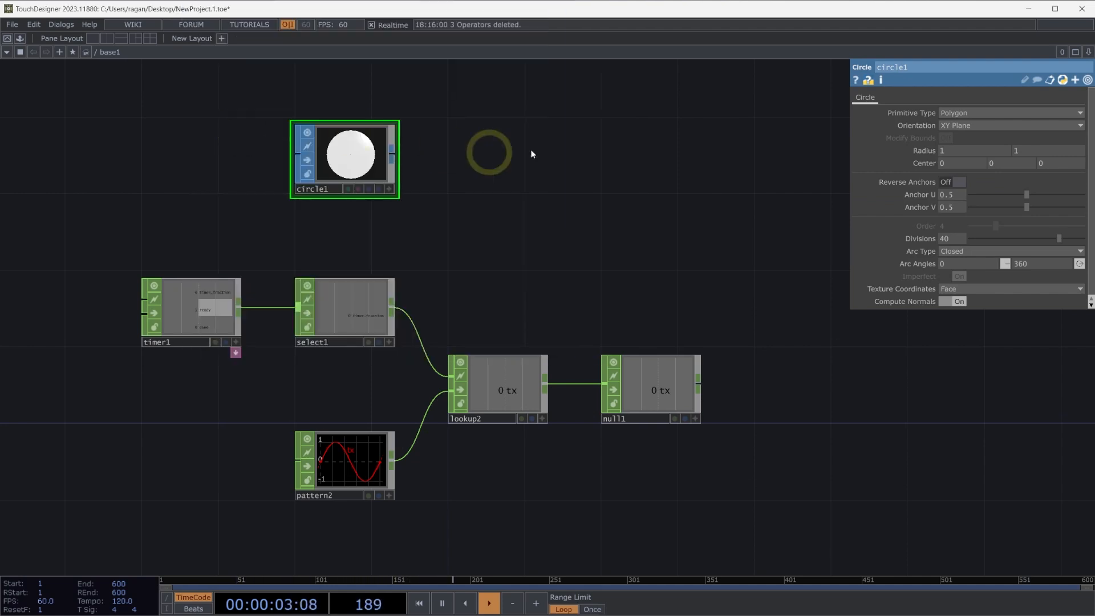
left_click(570, 144)
left_click_drag(611, 143, 655, 155)
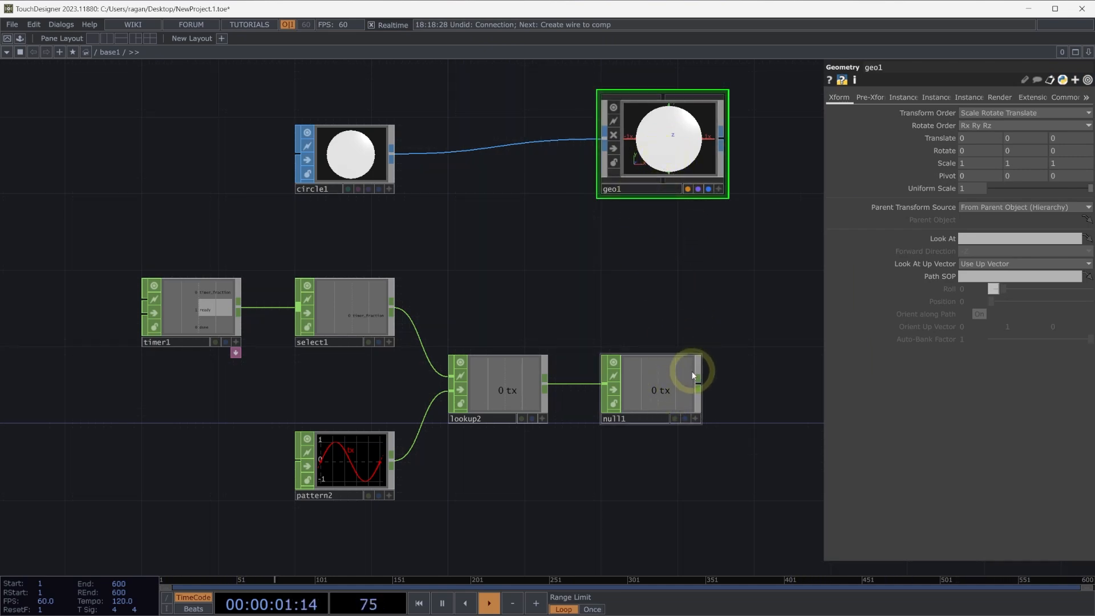
Link the Null's tx channel to the Geometry COMP's X translate and start the timer.
left_click(696, 418)
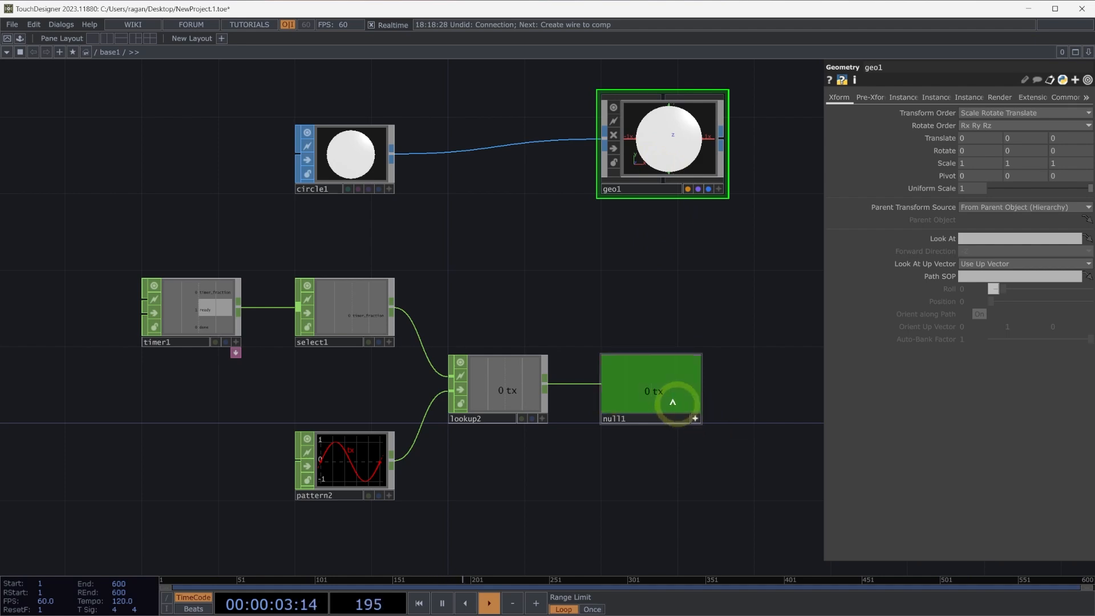
left_click_drag(655, 391, 943, 138)
left_click(960, 133)
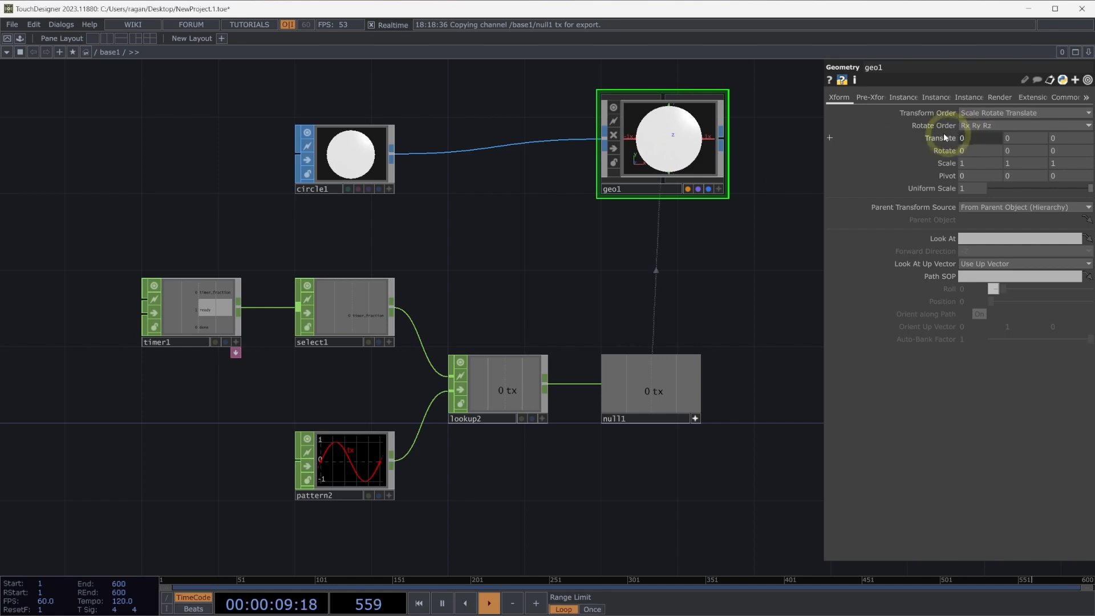
mouse_move(940, 137)
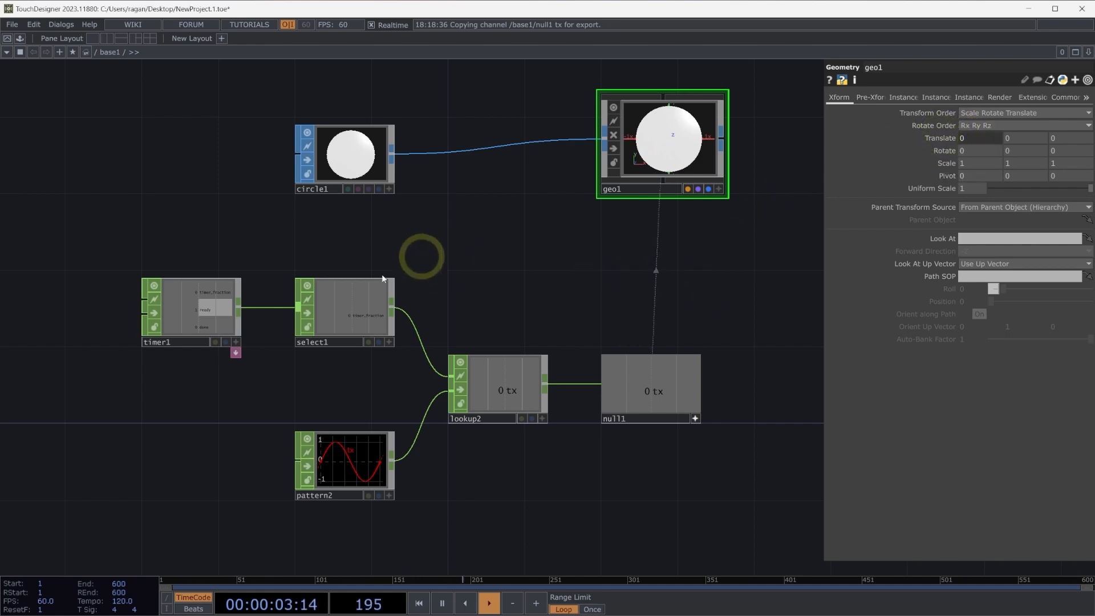
left_click(232, 308)
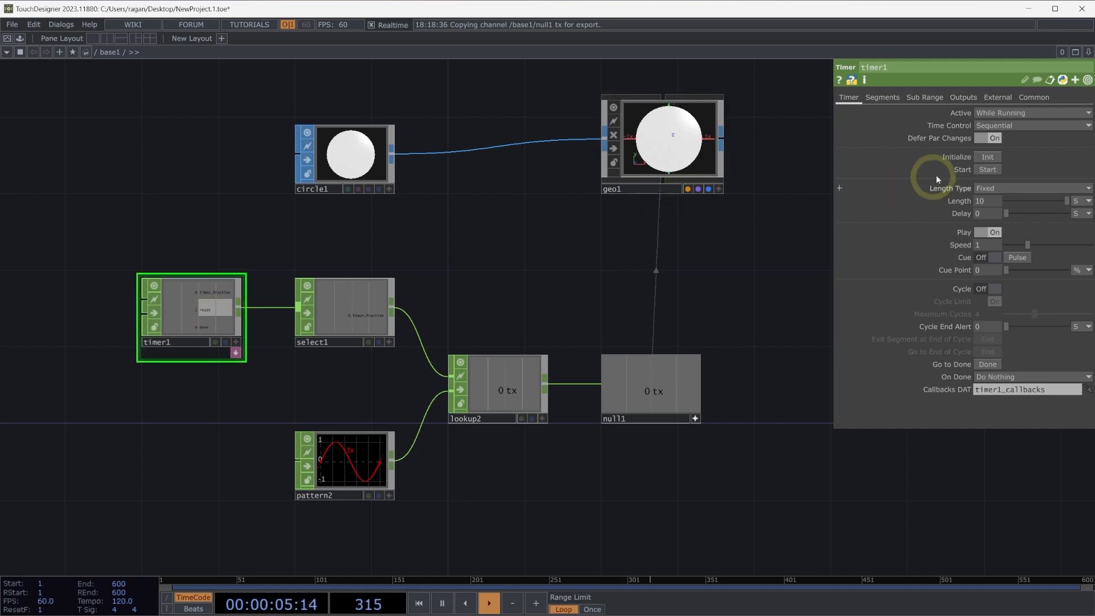
left_click(987, 169)
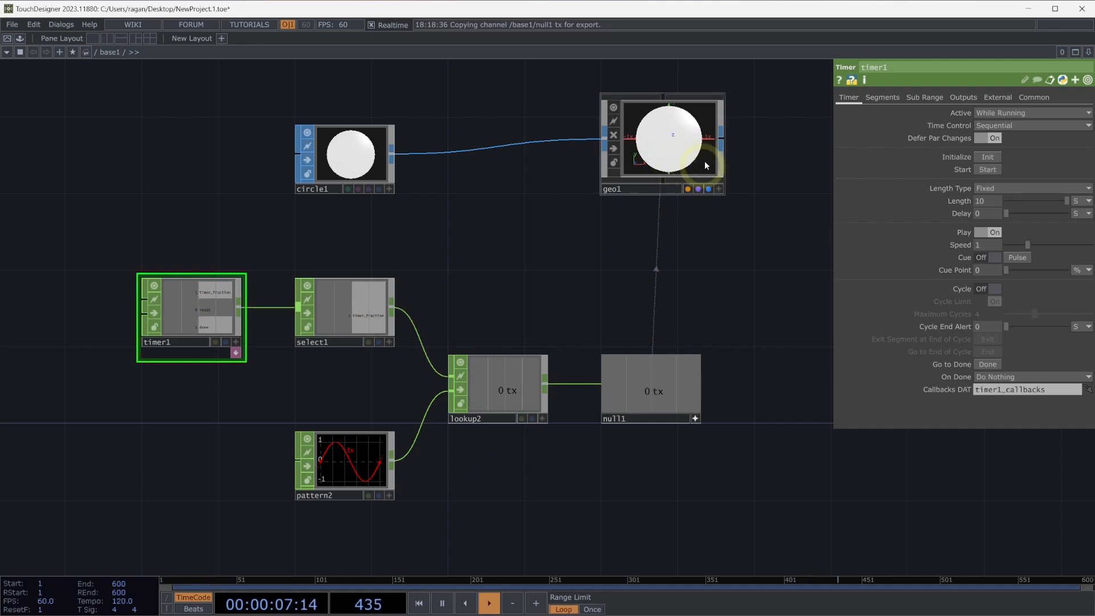
Set the Circle SOP's radius to 0.1 on both axes.
left_click(368, 162)
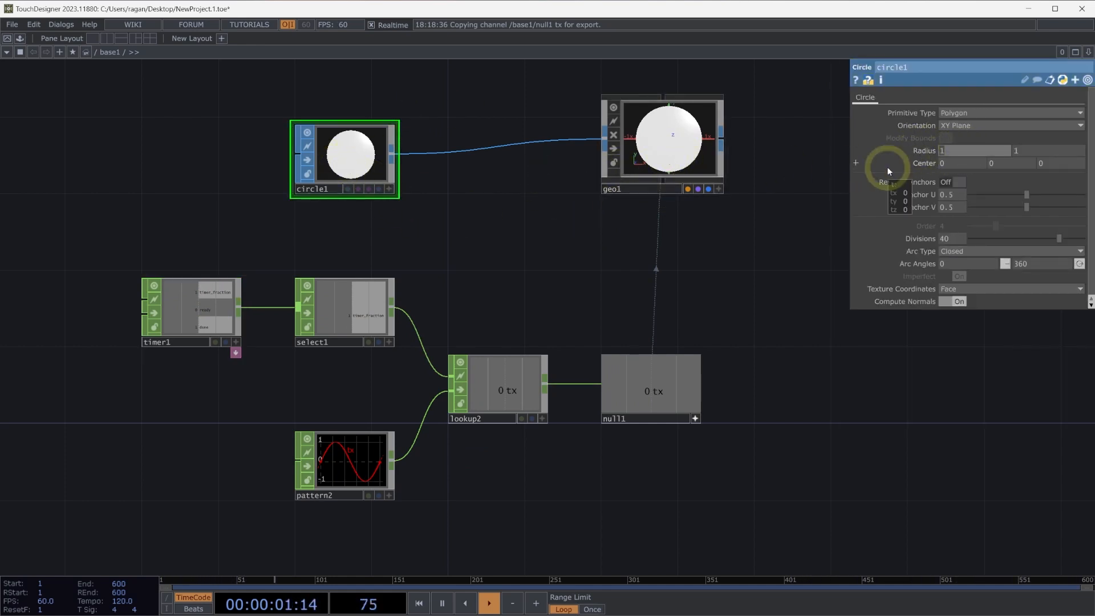
type("0.1")
key("Tab")
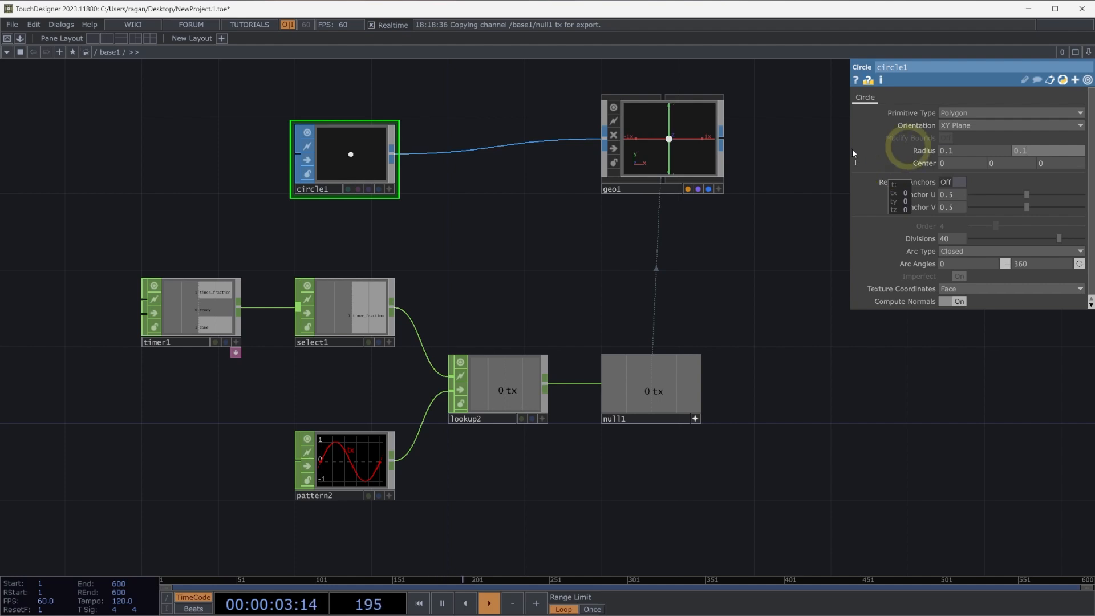
Make the Geometry COMP's viewer active and frame the small circle in it.
left_click(695, 146)
key("a")
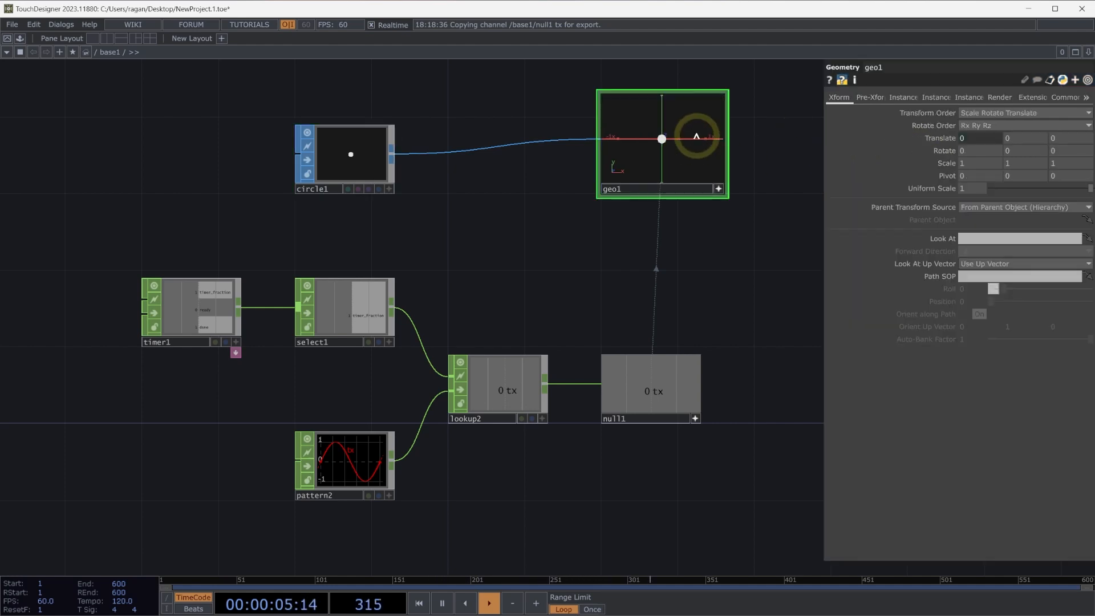
scroll(697, 143, "up", 5)
scroll(696, 154, "down", 3)
scroll(661, 171, "down", 2)
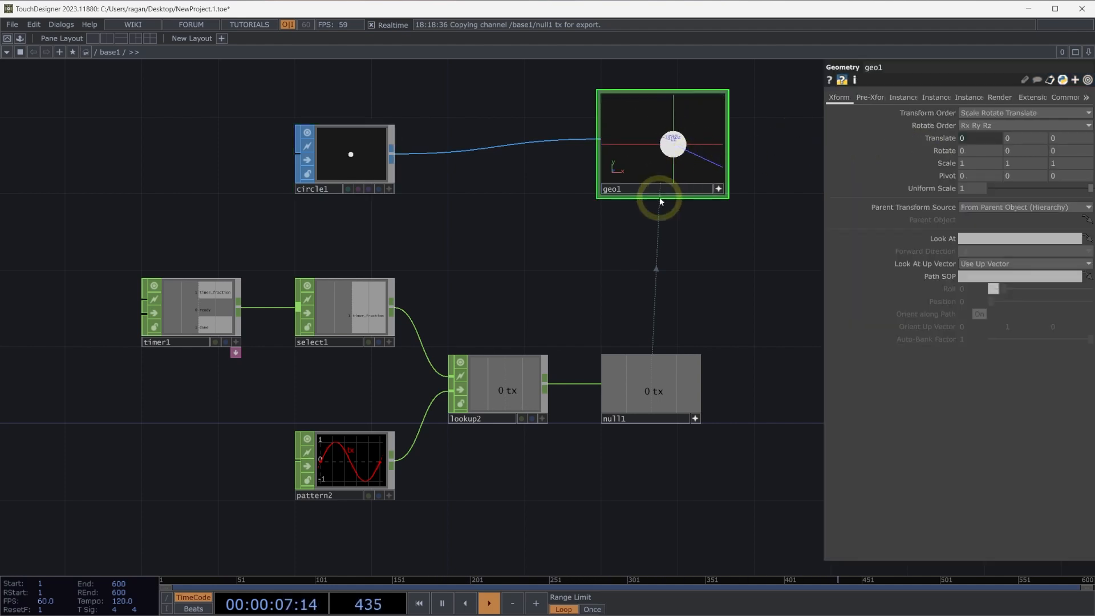
Initialize and restart the timer, and examine the circle's motion in the geometry viewer.
left_click(237, 288)
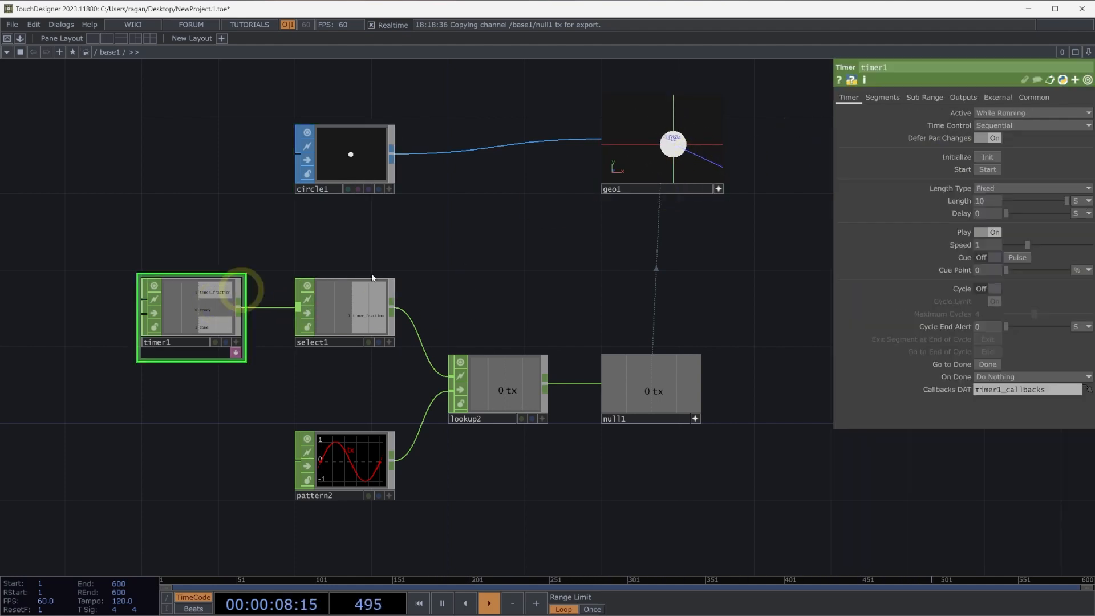
left_click(987, 157)
left_click(988, 169)
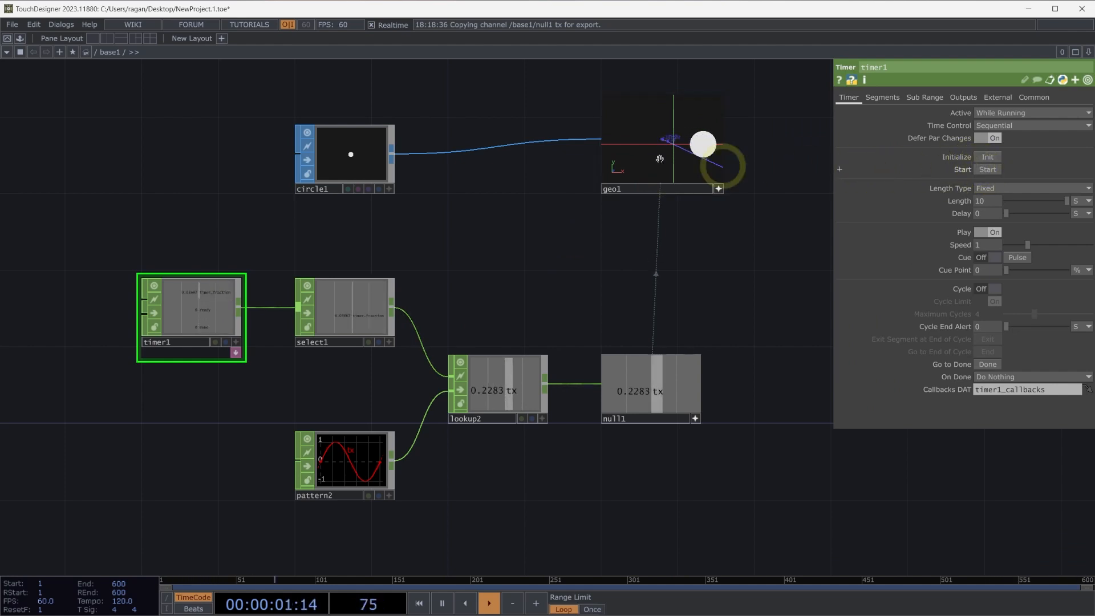
left_click_drag(716, 152, 612, 145)
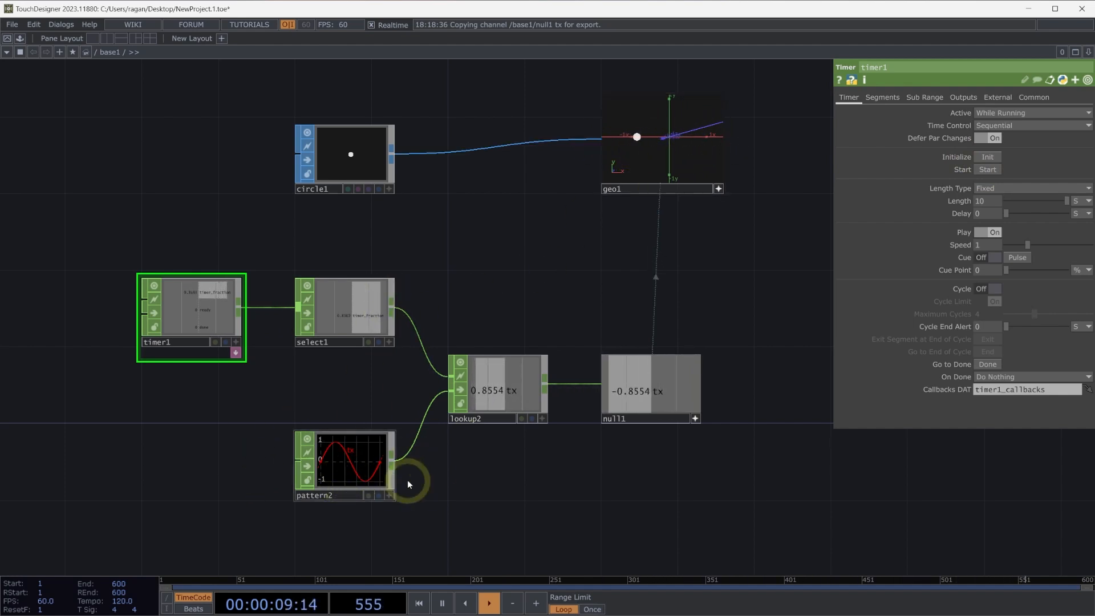
Move the second Pattern CHOP below the timer and add a third Pattern CHOP fed by its output.
left_click_drag(510, 483, 486, 448)
left_click_drag(350, 447, 183, 456)
key("Tab")
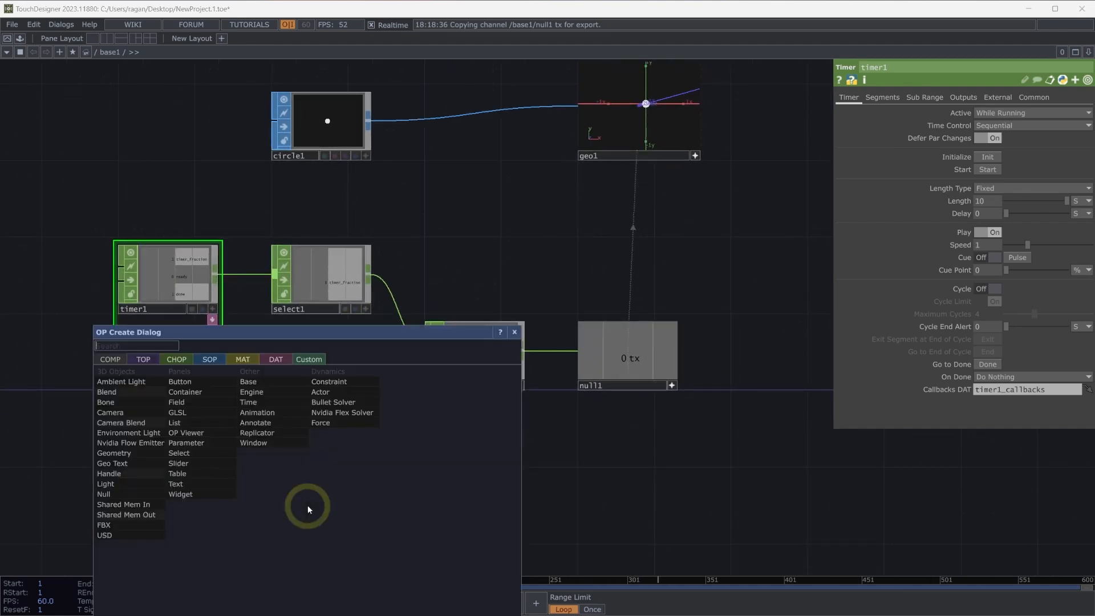
type("patter")
left_click(178, 360)
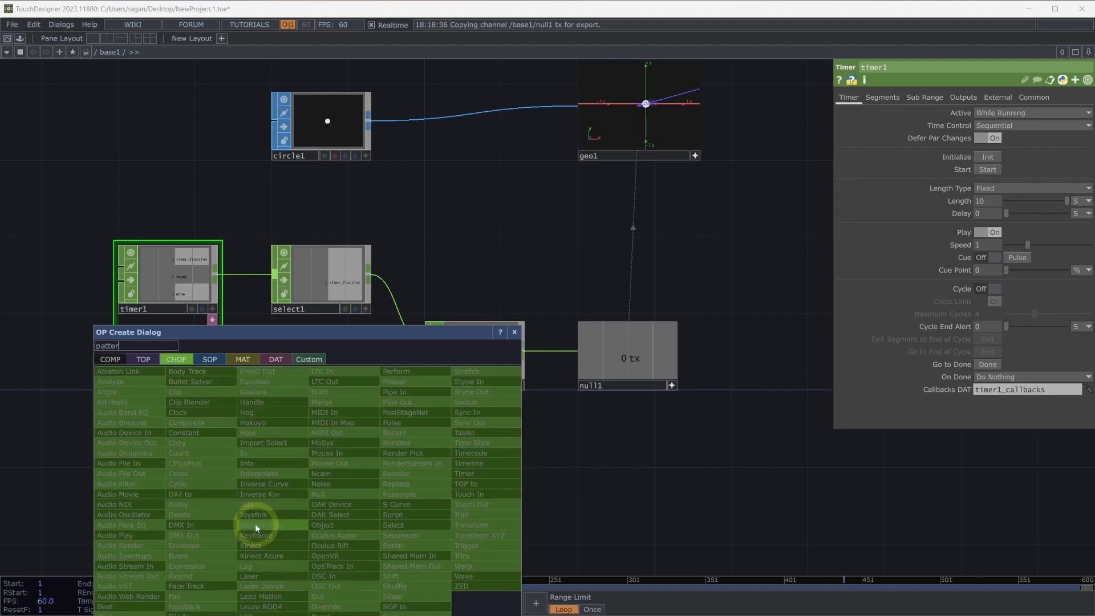
left_click(256, 525)
left_click(274, 444)
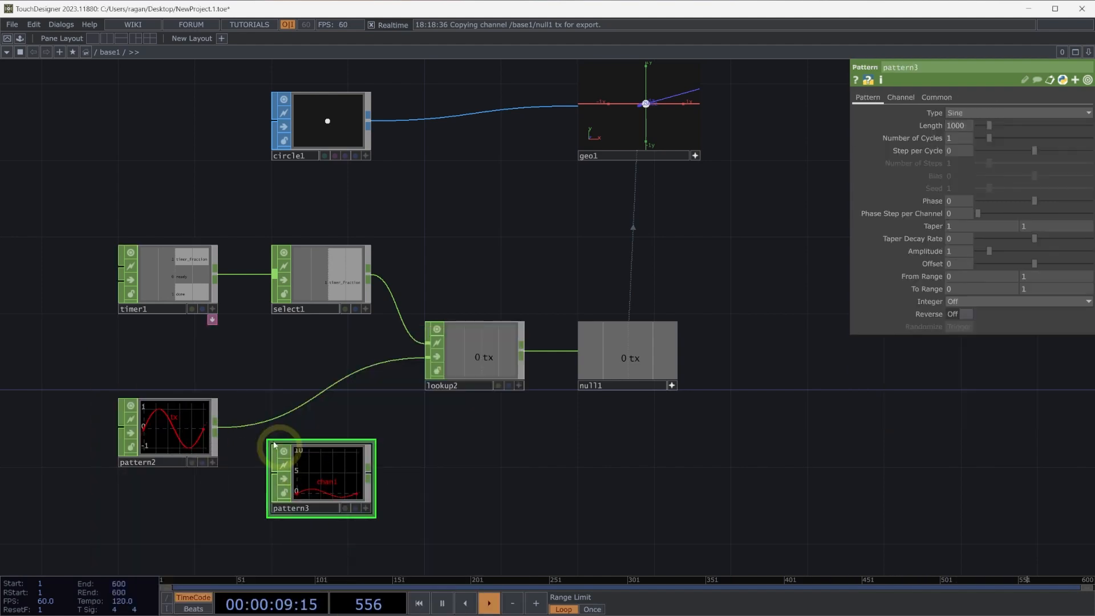
left_click_drag(216, 428, 318, 508)
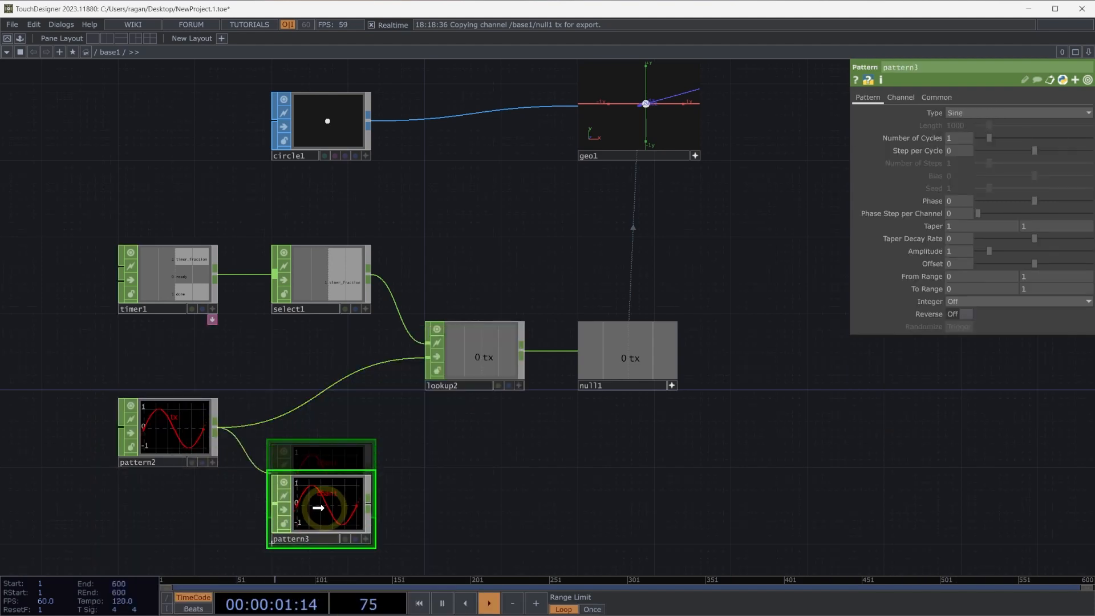
Rename the third Pattern CHOP's channel to ty and set its type to Cosine.
left_click(902, 97)
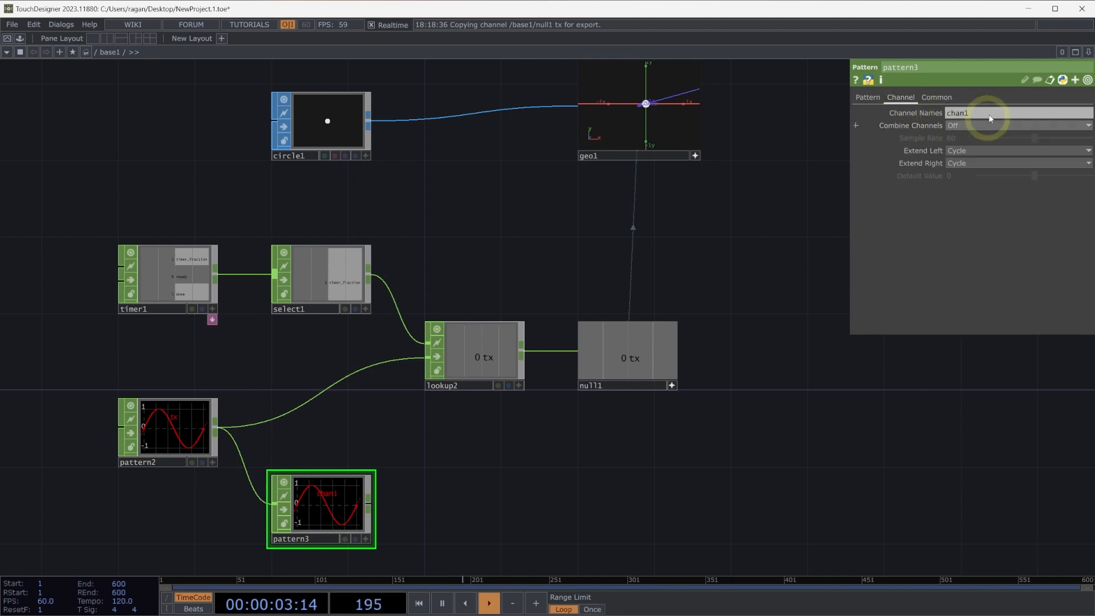
left_click(990, 118)
type("ty")
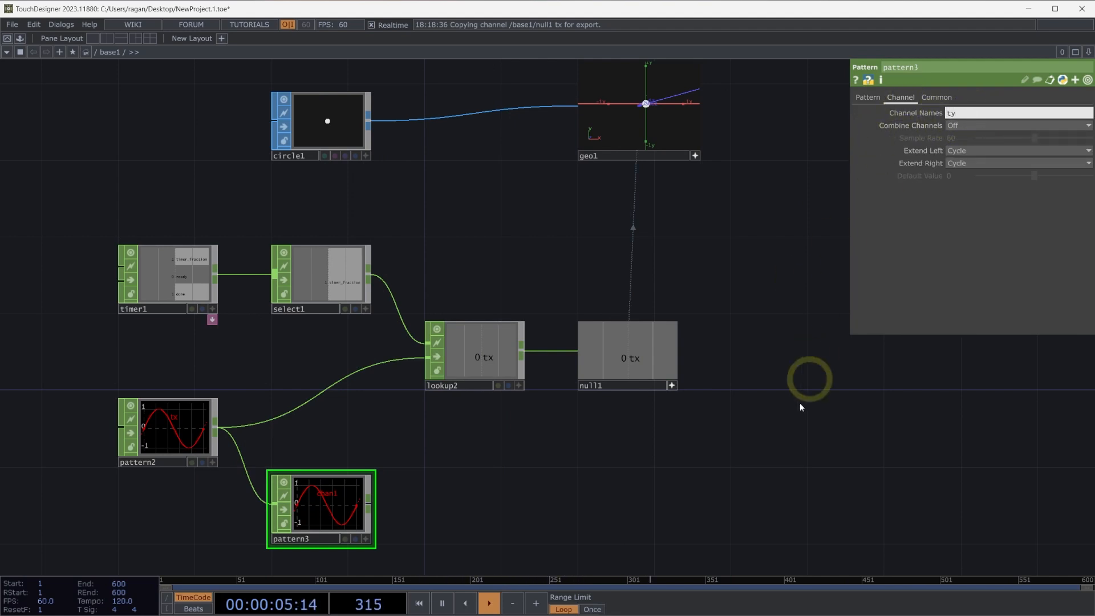
key("Return")
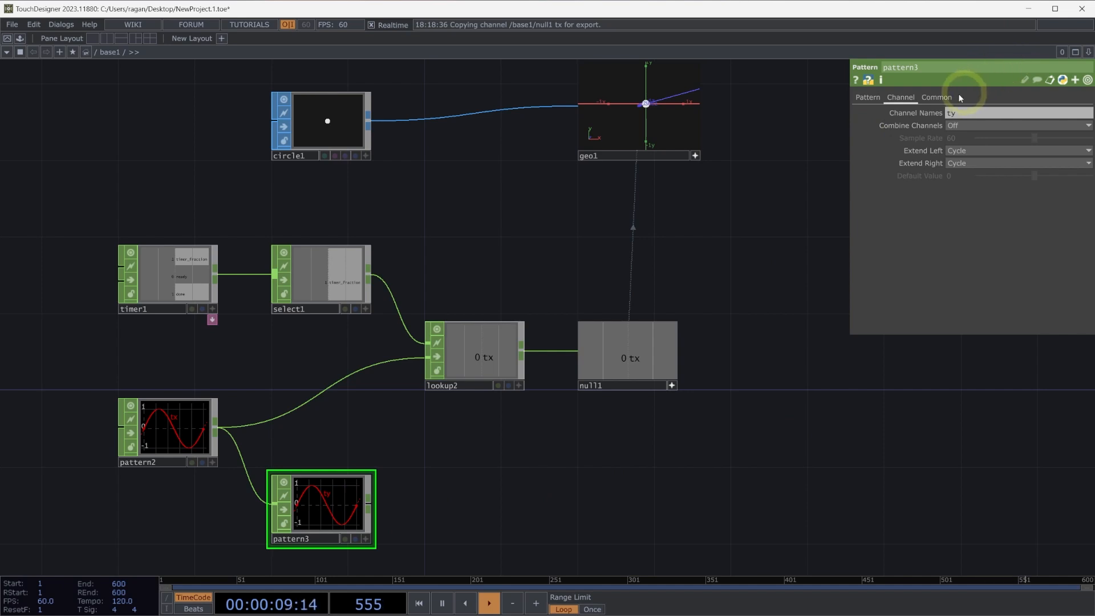
left_click(867, 98)
left_click(986, 113)
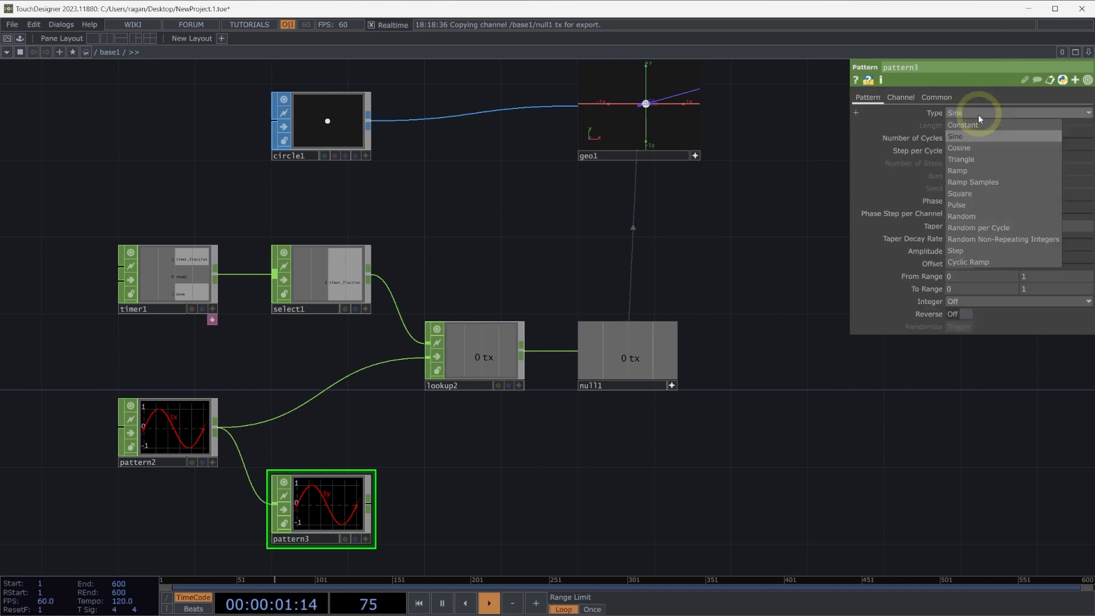
left_click(968, 147)
Shift the Lookup and Null CHOPs along to make room and add a Merge CHOP between the patterns and the Lookup CHOP.
right_click_drag(751, 465, 446, 331)
left_click_drag(476, 361, 633, 359)
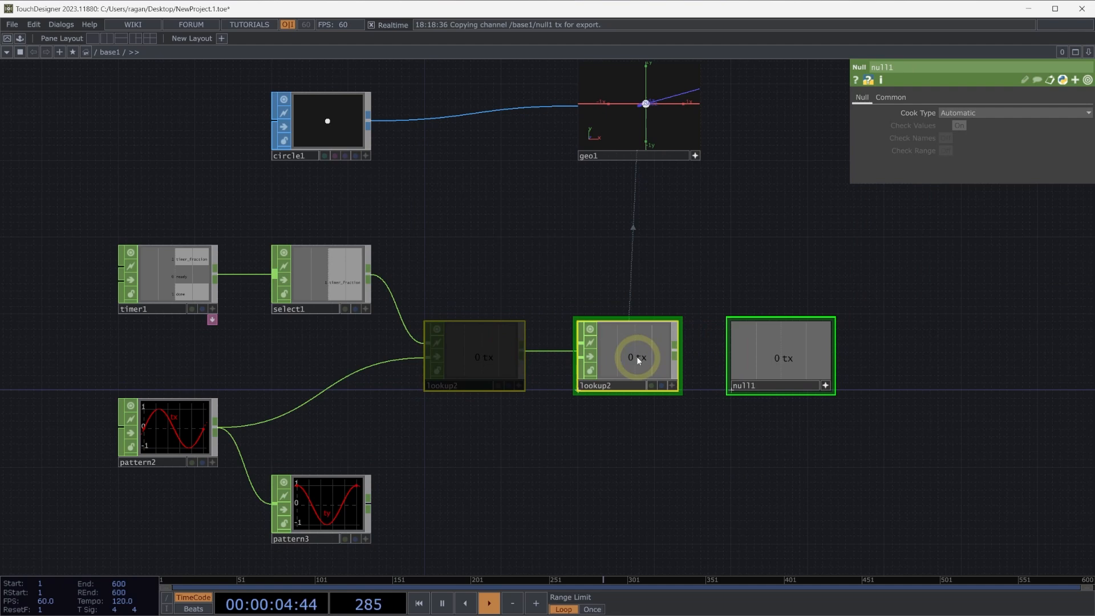
double_click(586, 459)
type("mege")
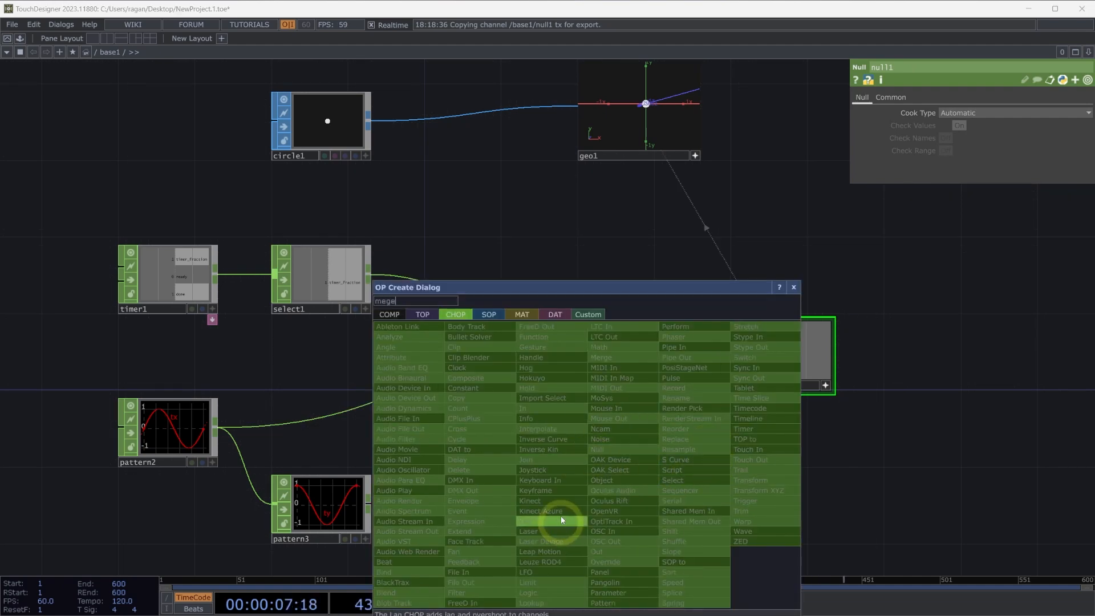
key("BackSpace")
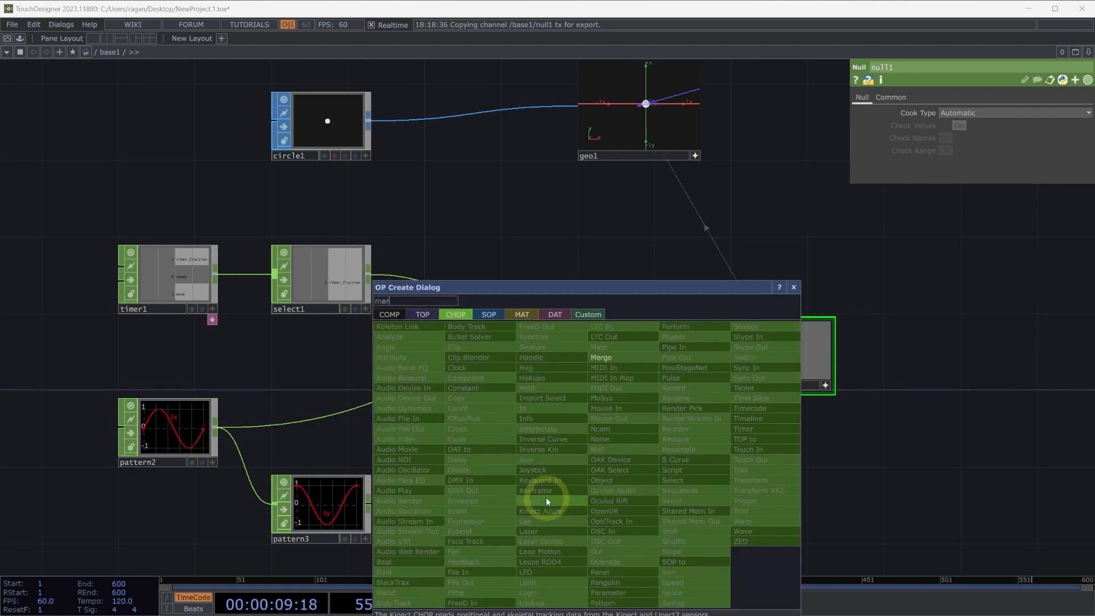
type("r")
left_click(626, 358)
left_click(516, 459)
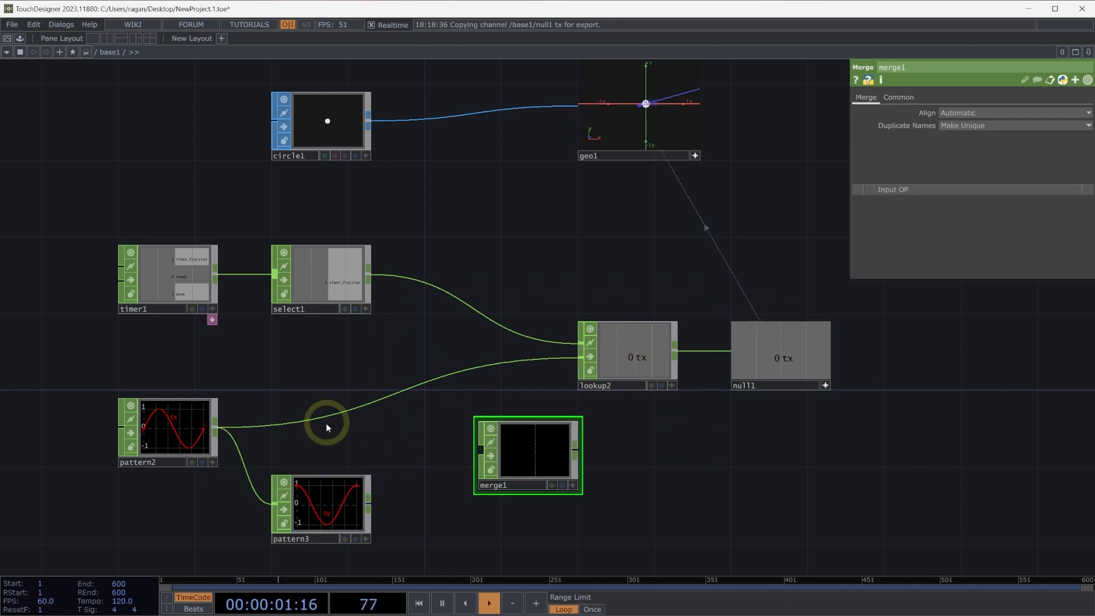
Wire the sine and cosine Pattern CHOPs into the Merge CHOP and feed its output to the Lookup CHOP's second input.
middle_click_drag(349, 433, 452, 436)
left_click_drag(453, 436, 417, 424)
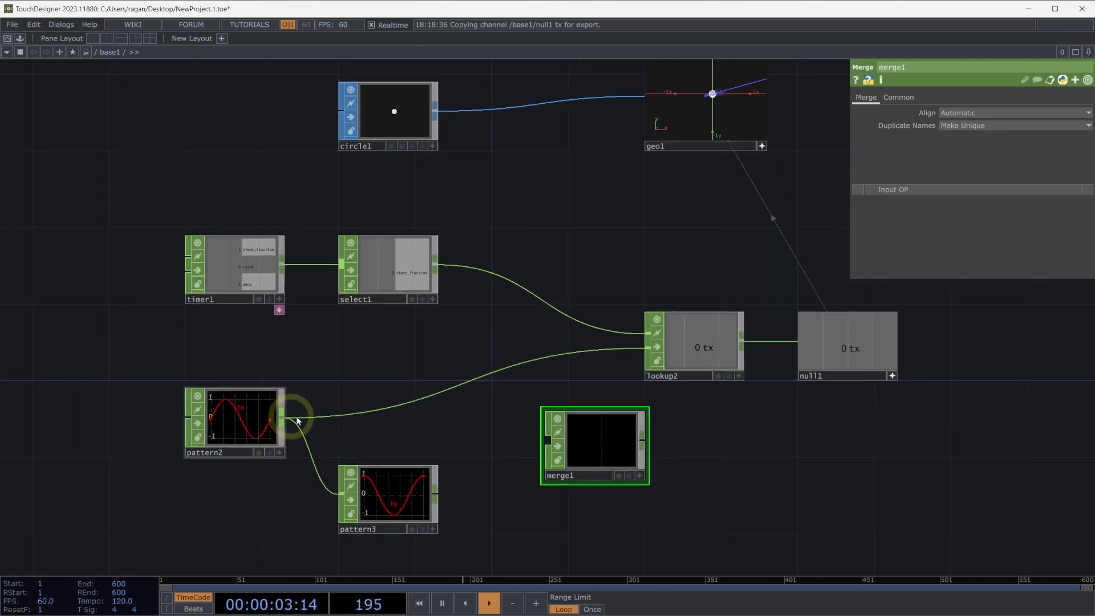
left_click_drag(284, 418, 548, 440)
left_click_drag(451, 492, 607, 349)
left_click_drag(706, 409, 584, 430)
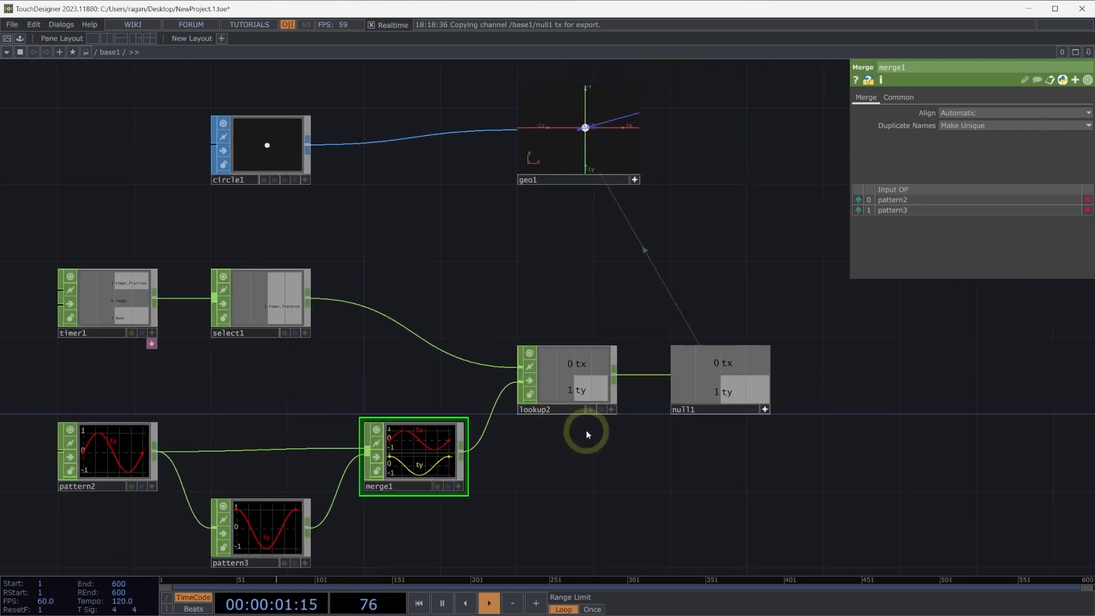
Link the Null CHOP's ty channel to the Geometry COMP's Y translate as a CHOP reference and expand the Translate parameter.
left_click(722, 391)
left_click_drag(722, 391, 1032, 138)
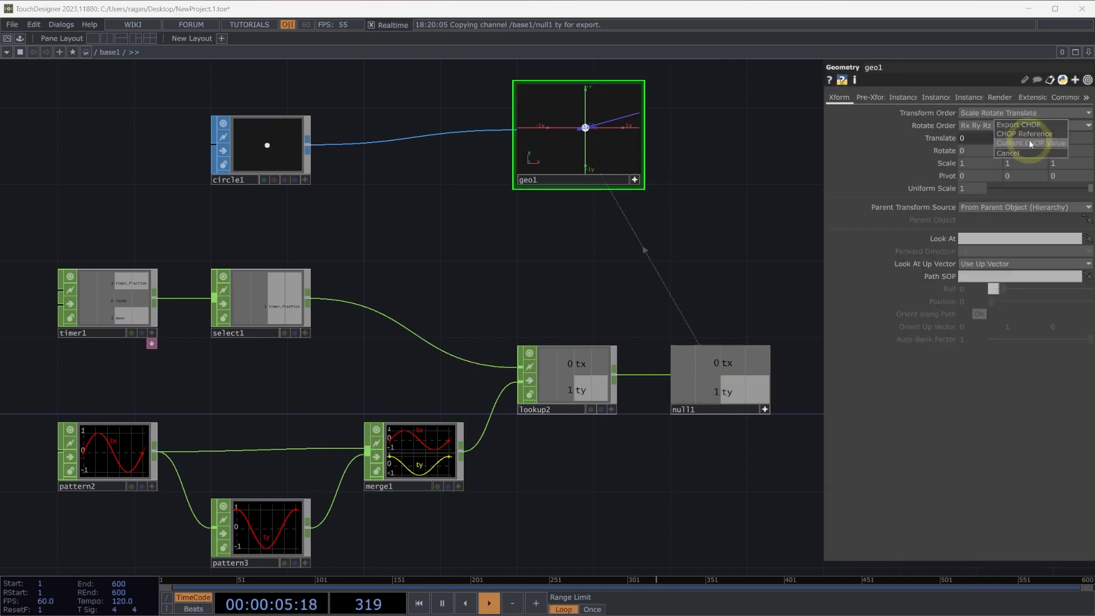
left_click(1032, 137)
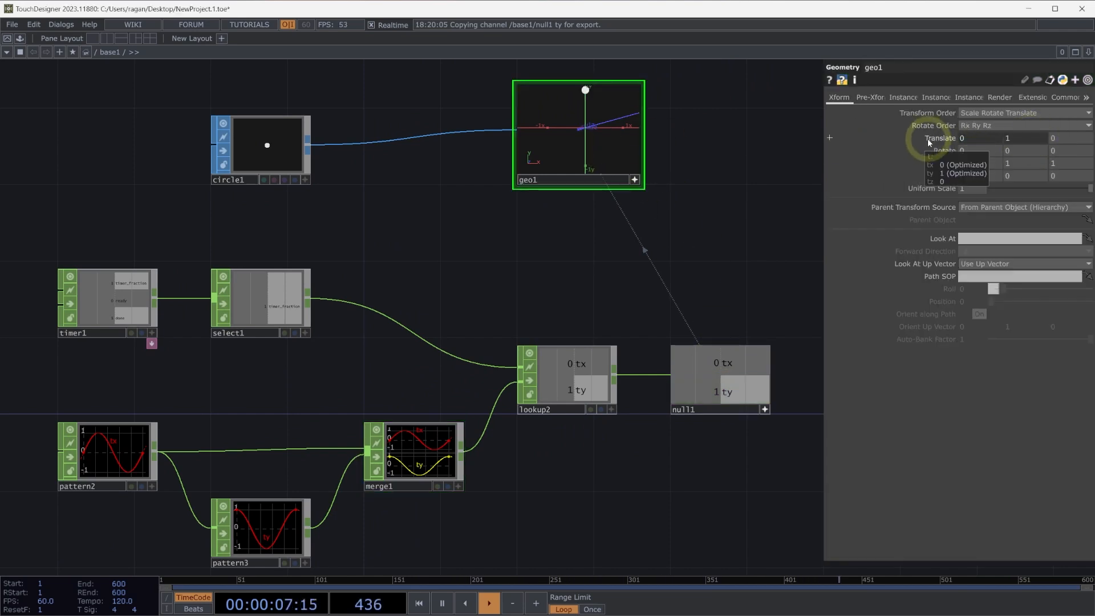
left_click(938, 137)
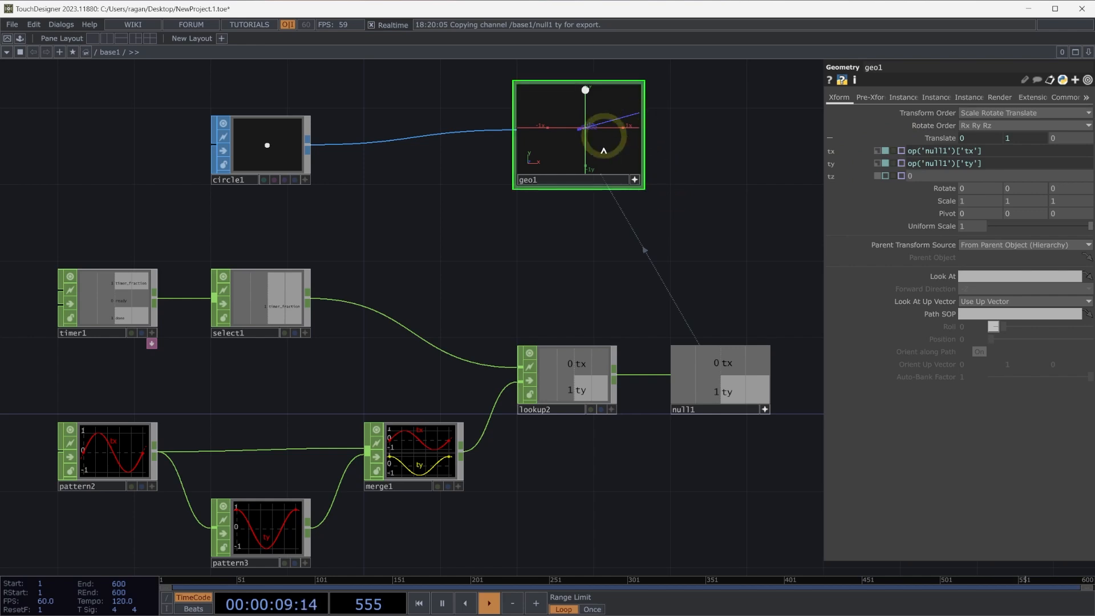
Set the timer's length to 5 seconds, then initialize and start it to view the circle's motion.
left_click(132, 307)
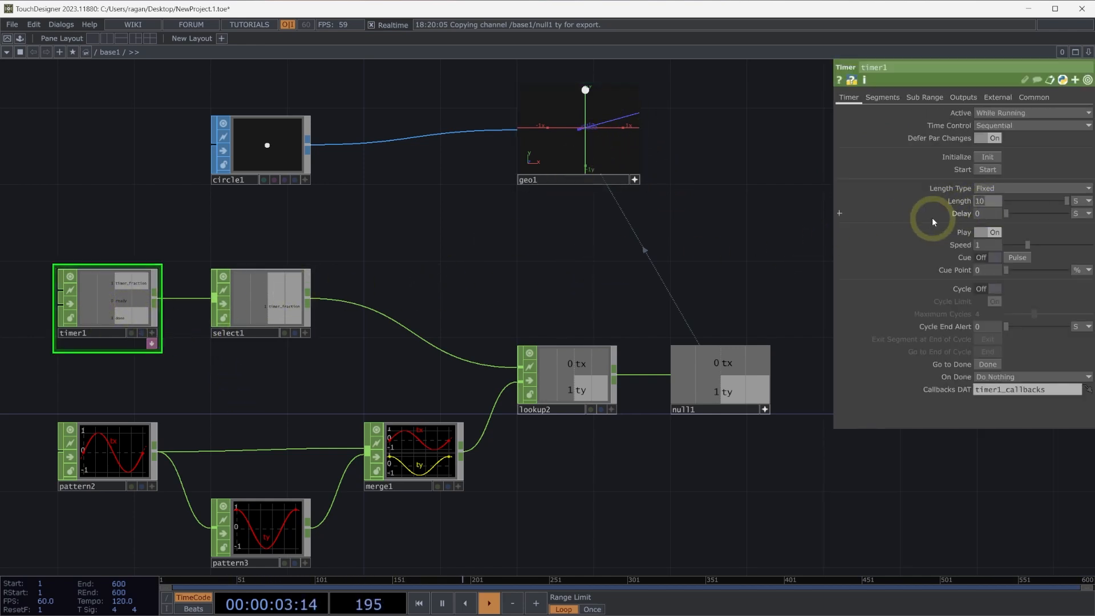
type("5")
key("Return")
left_click(805, 224)
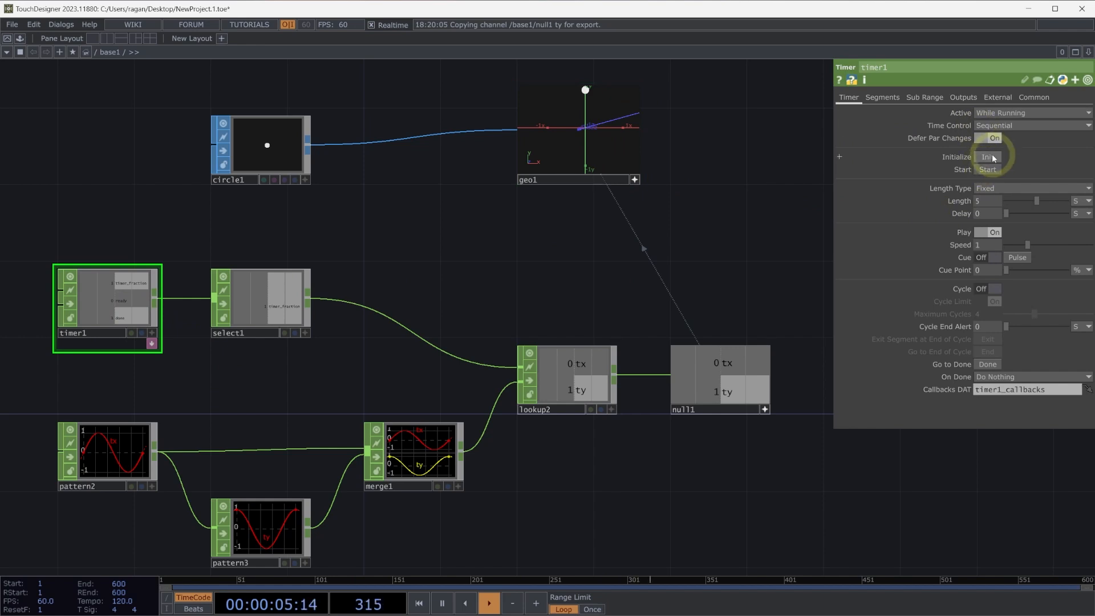
left_click(992, 157)
left_click(987, 170)
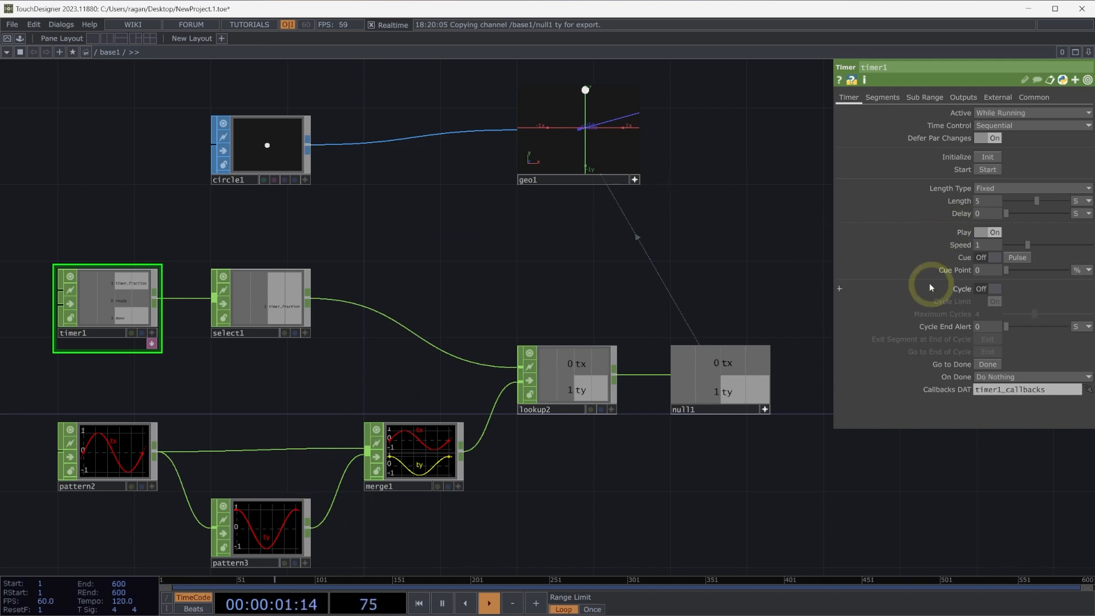
Set the sine Pattern CHOP's number of cycles to 4 and its second taper value to 0.
left_click(98, 452)
left_click_drag(72, 392, 257, 530)
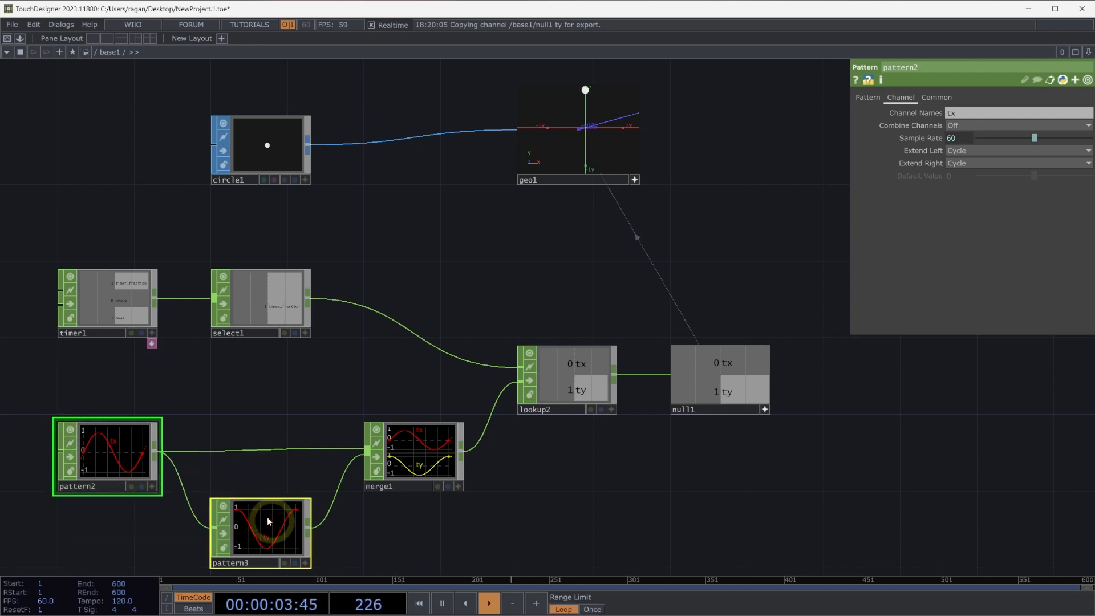
left_click(869, 98)
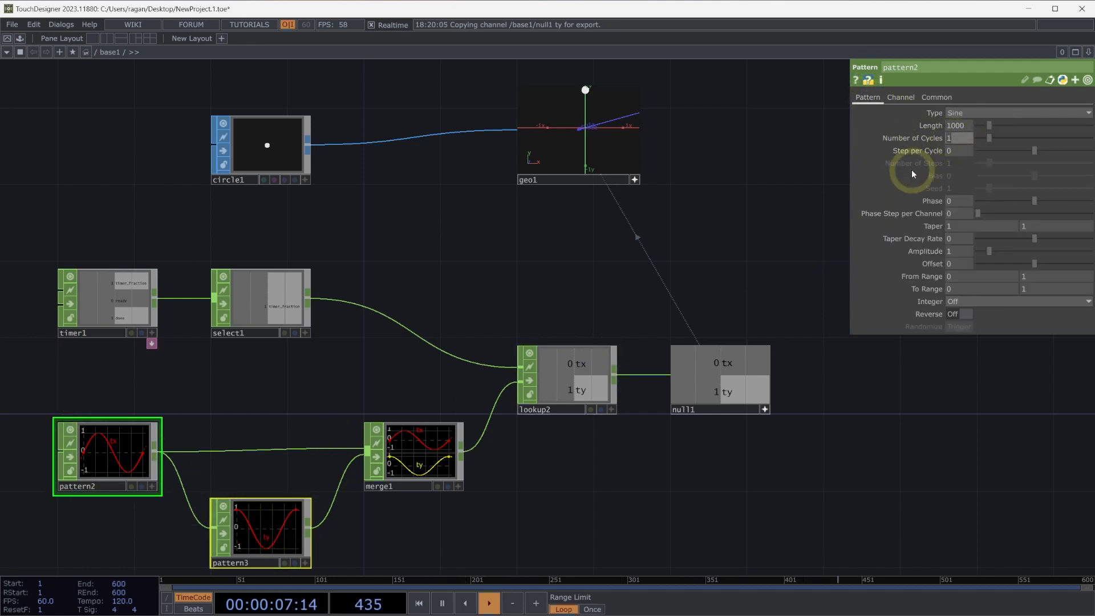
type("4")
key("Return")
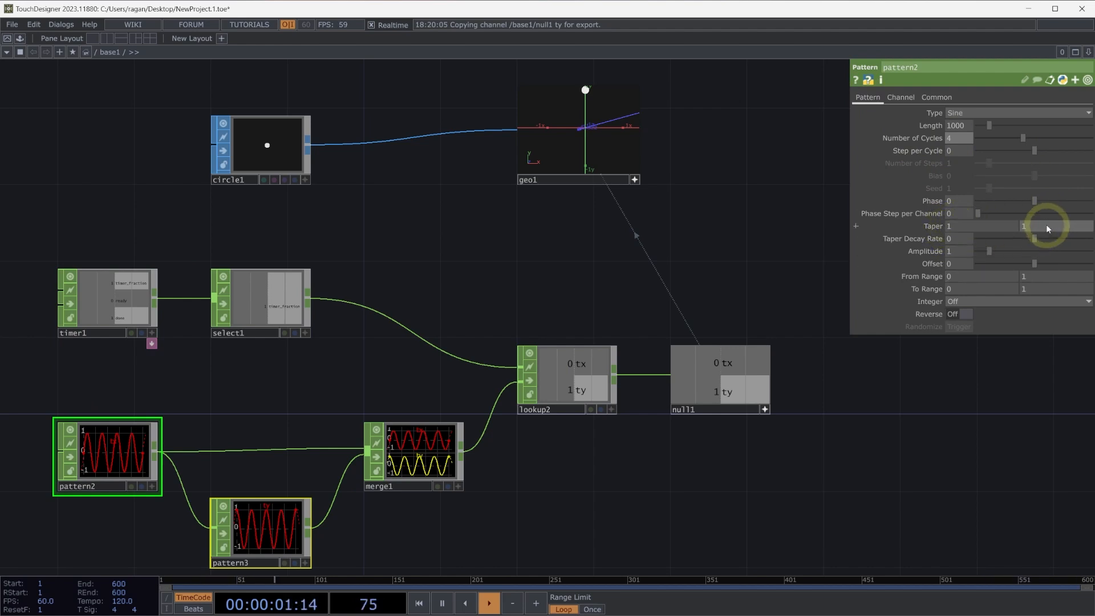
left_click(930, 226)
left_click(911, 252)
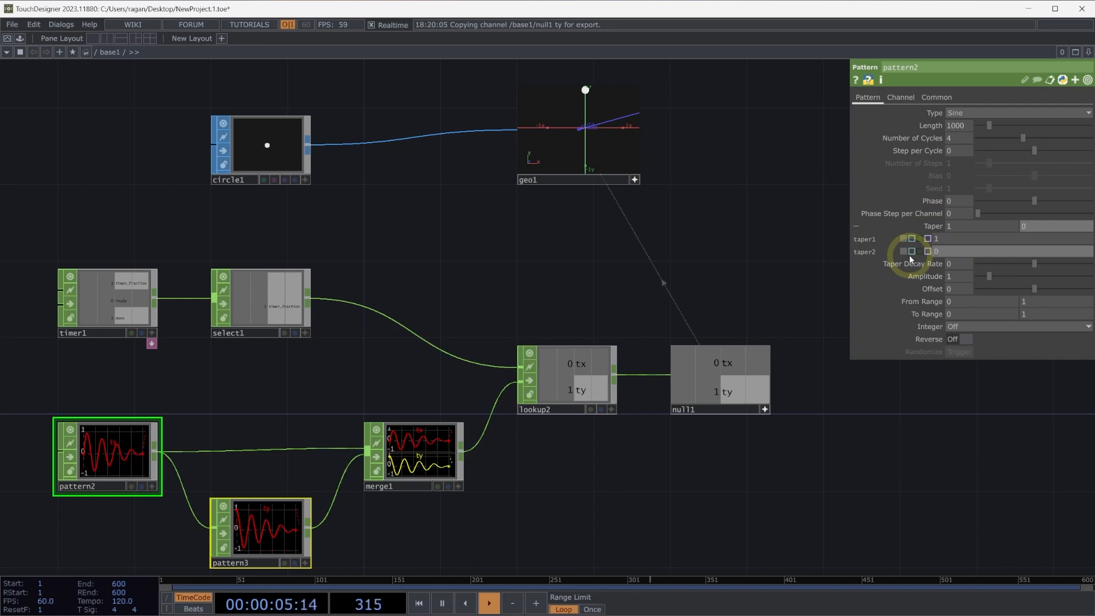
left_click(718, 368)
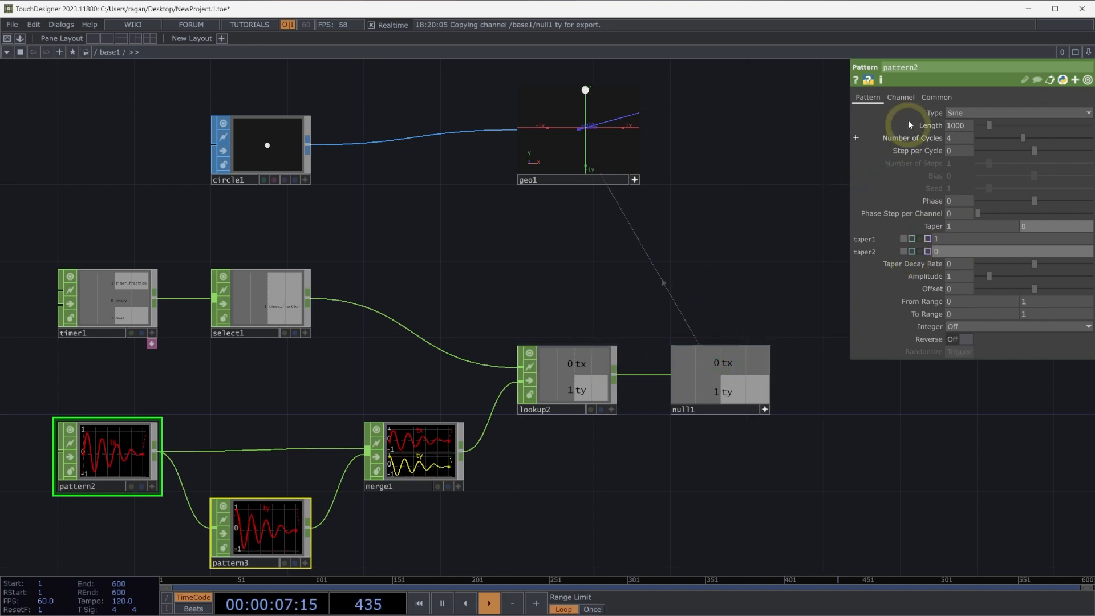
Set the sine Pattern CHOP's Extend Right option to Hold.
left_click(902, 98)
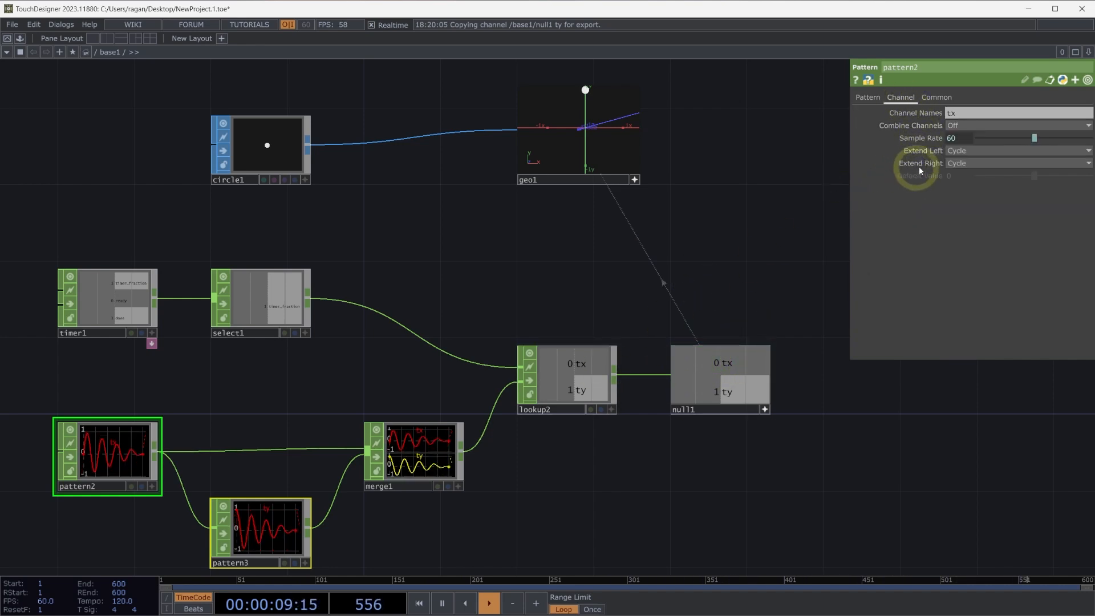
left_click(956, 163)
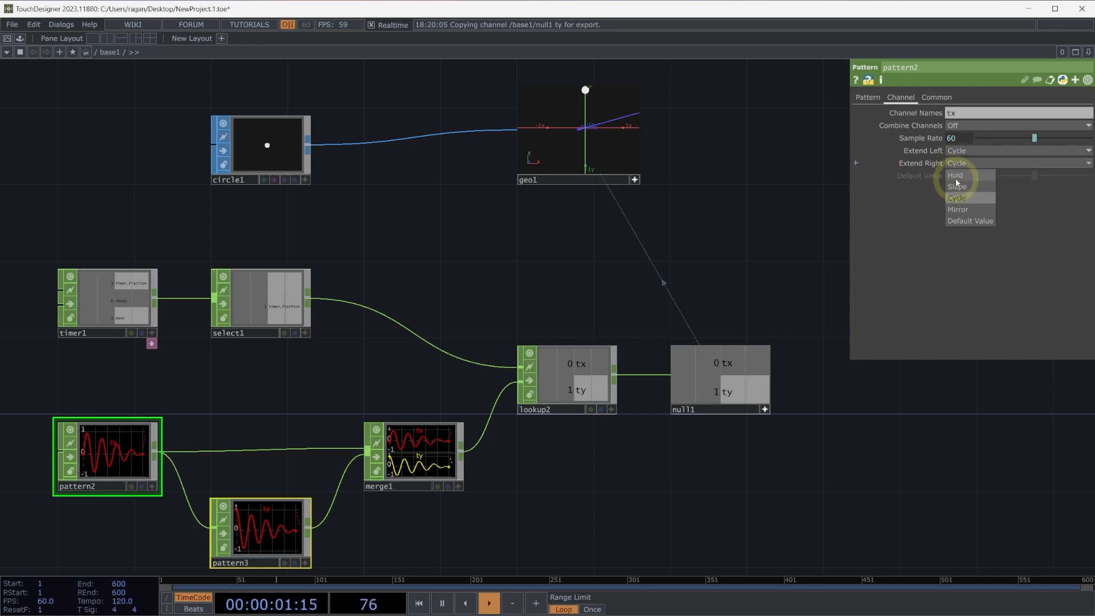
left_click(968, 177)
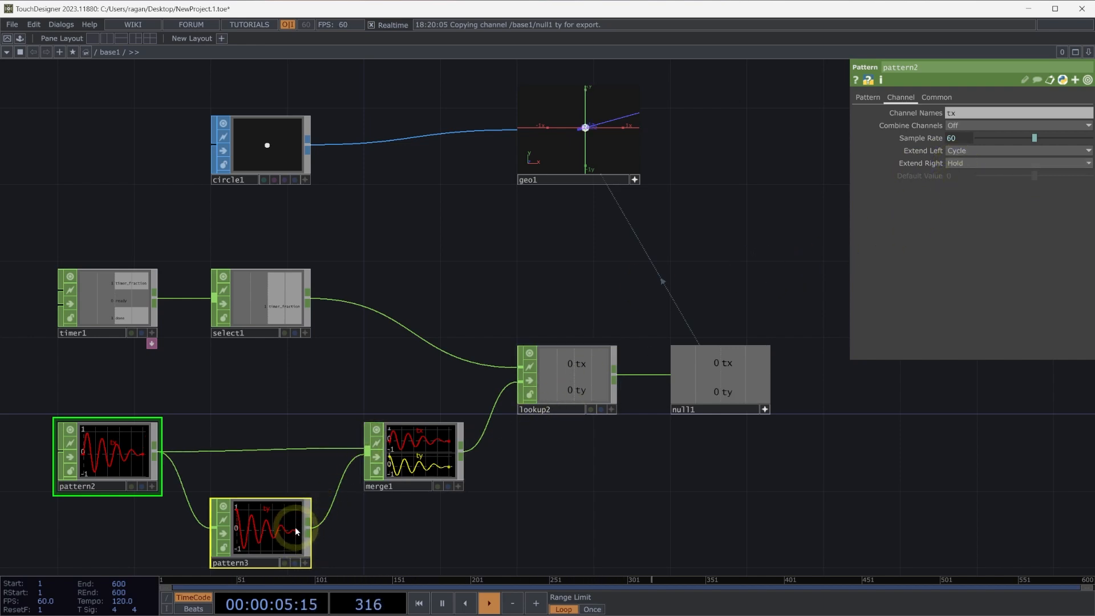
Initialize and restart the timer, and examine the circle's tapering motion in the geometry viewer.
left_click(129, 293)
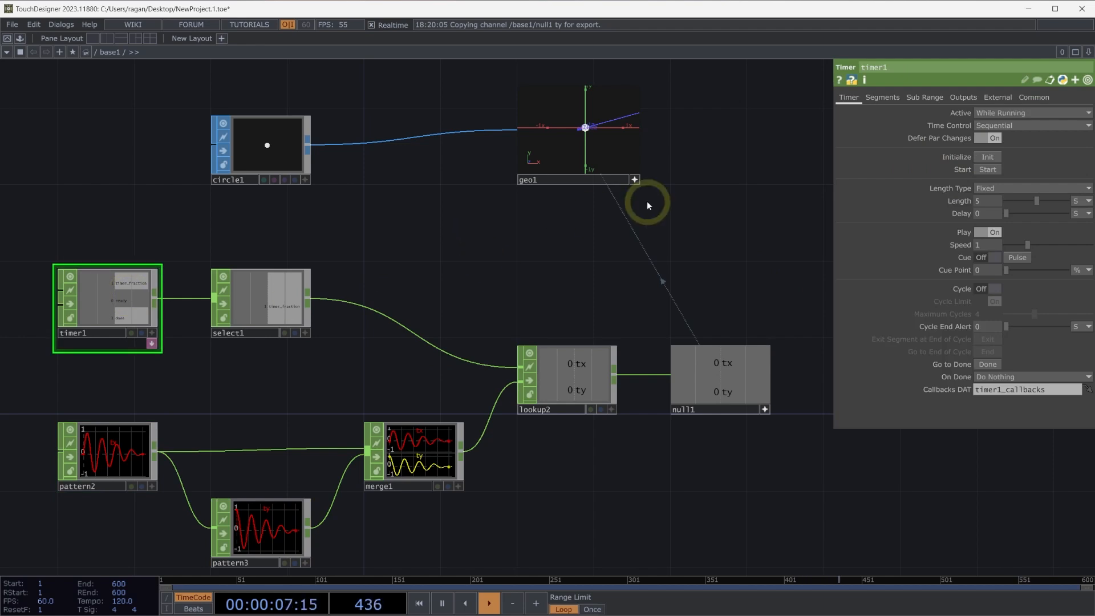
left_click(990, 159)
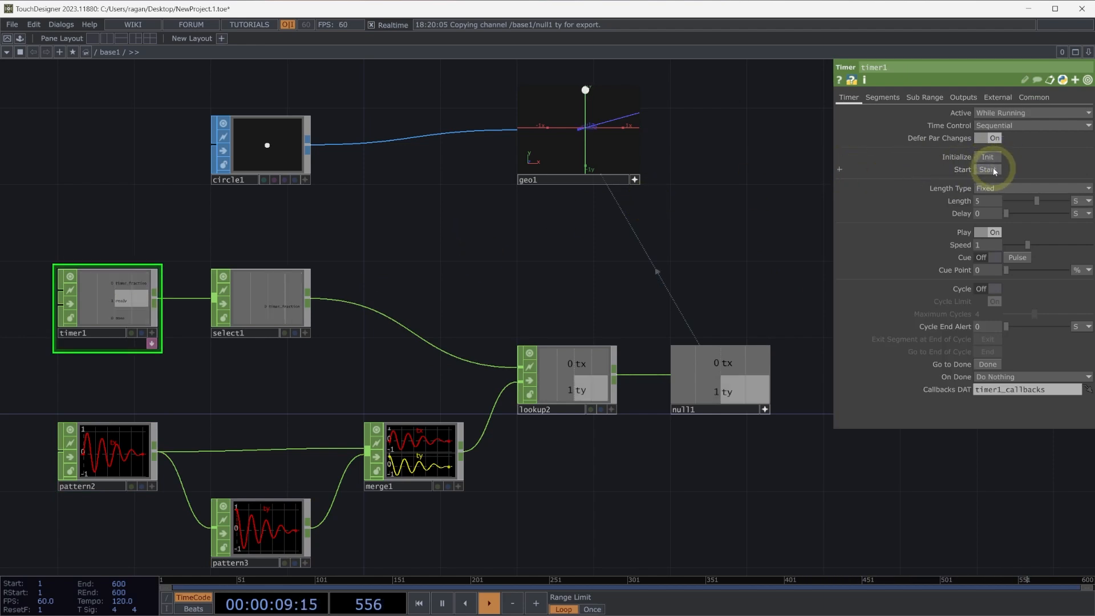
left_click(992, 169)
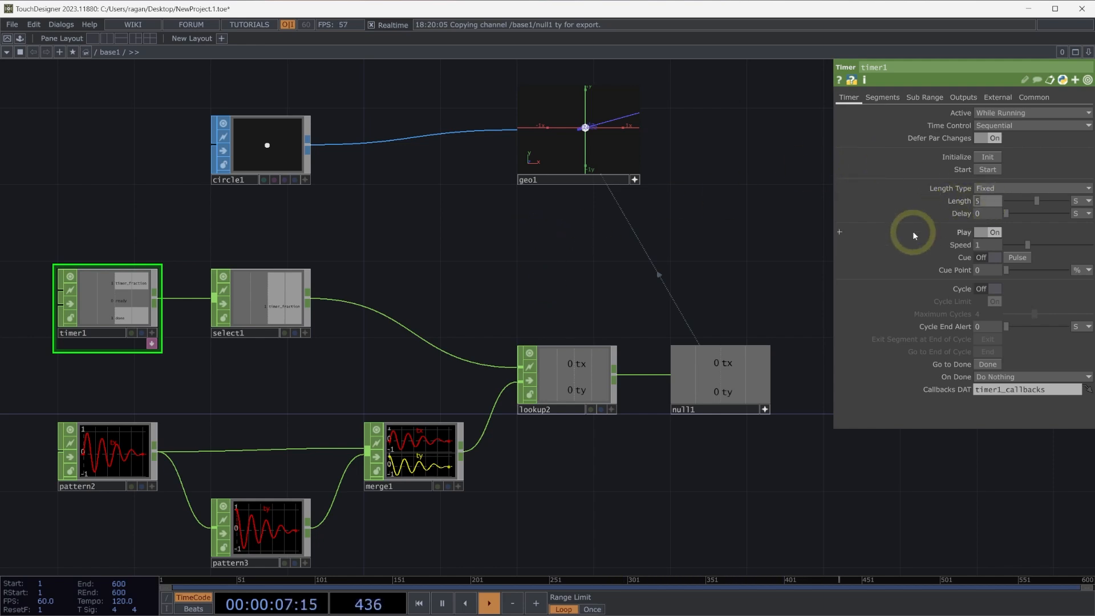
Set the timer's length to 10 seconds, then initialize and start it again.
type("10")
key("Return")
left_click(677, 237)
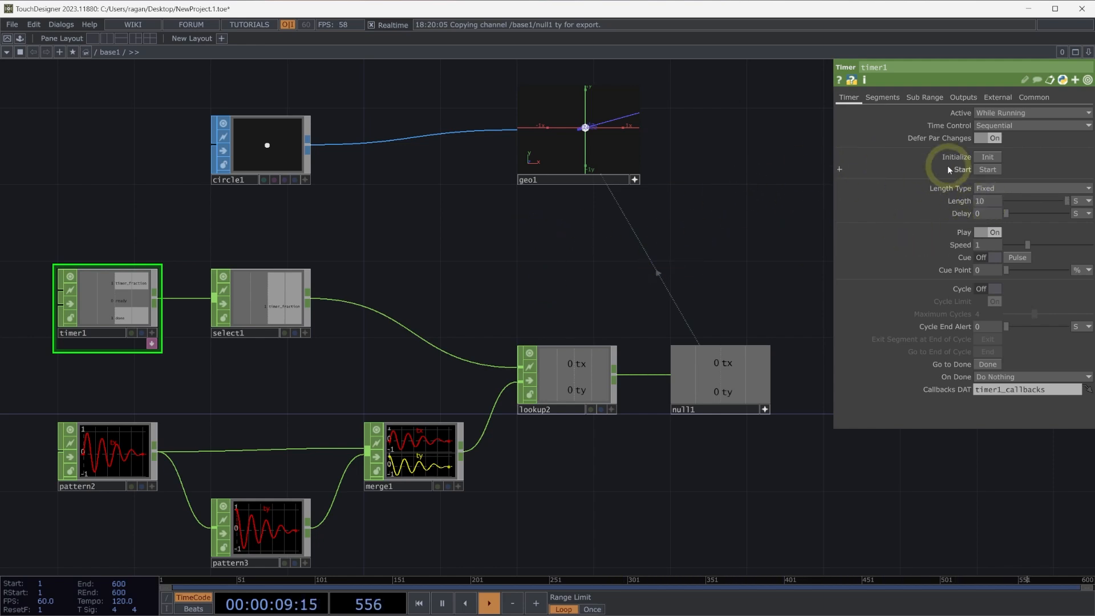
left_click(989, 158)
left_click(990, 170)
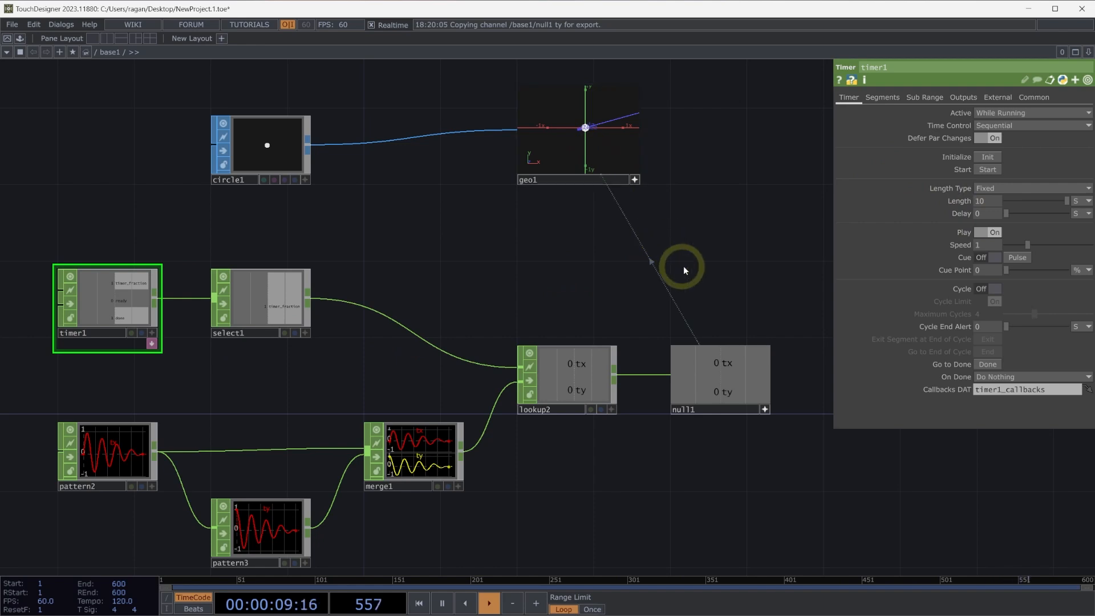
Add a Ramp TOP in an empty area of the network beside the existing operators.
left_click_drag(767, 275, 192, 278)
left_click_drag(611, 289, 219, 300)
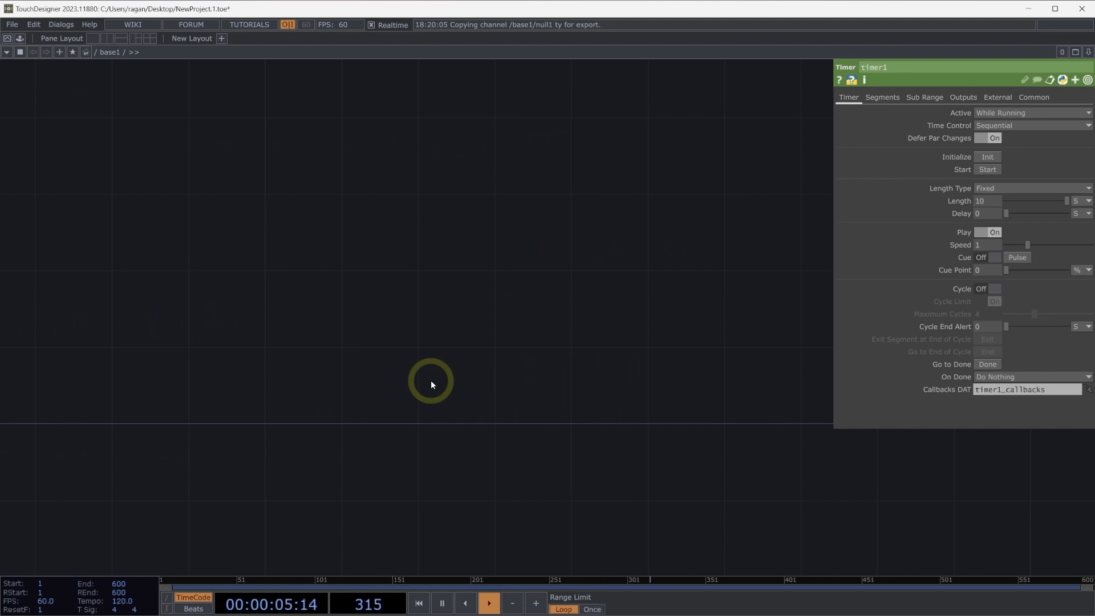
key("Tab")
key("shift+Tab")
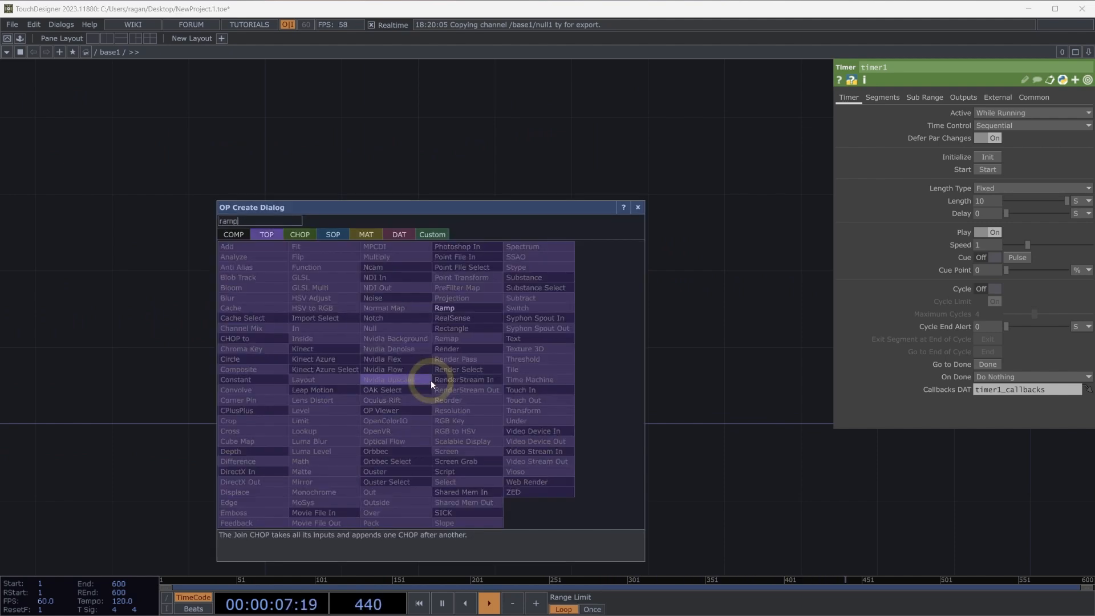
left_click(483, 309)
left_click(383, 378)
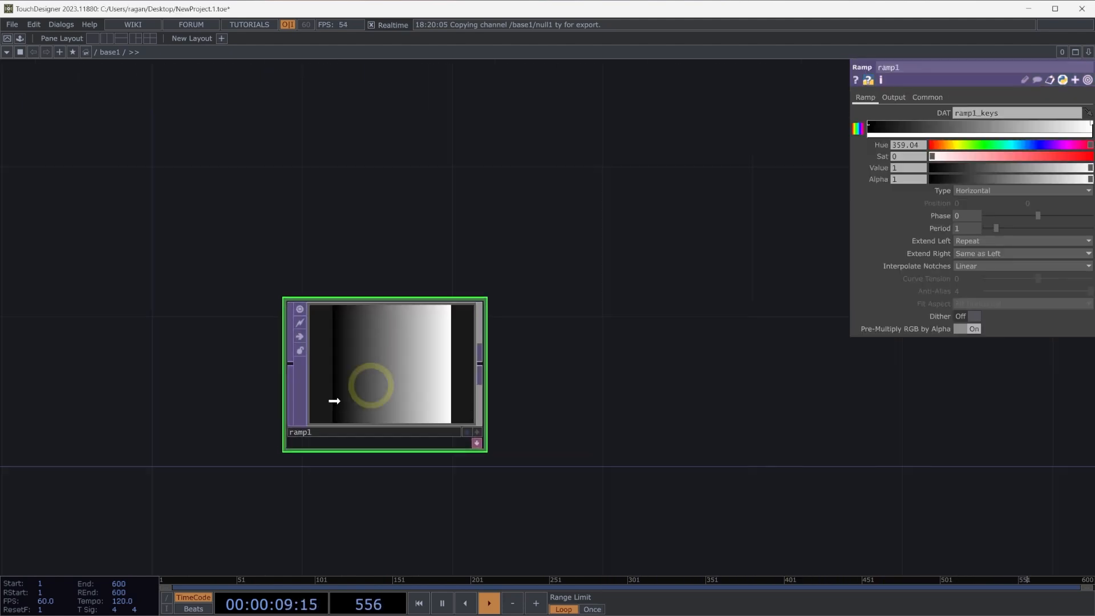
Reposition the Ramp TOP and set its resolution to 10 by 1.
left_click_drag(365, 388, 230, 399)
left_click(912, 97)
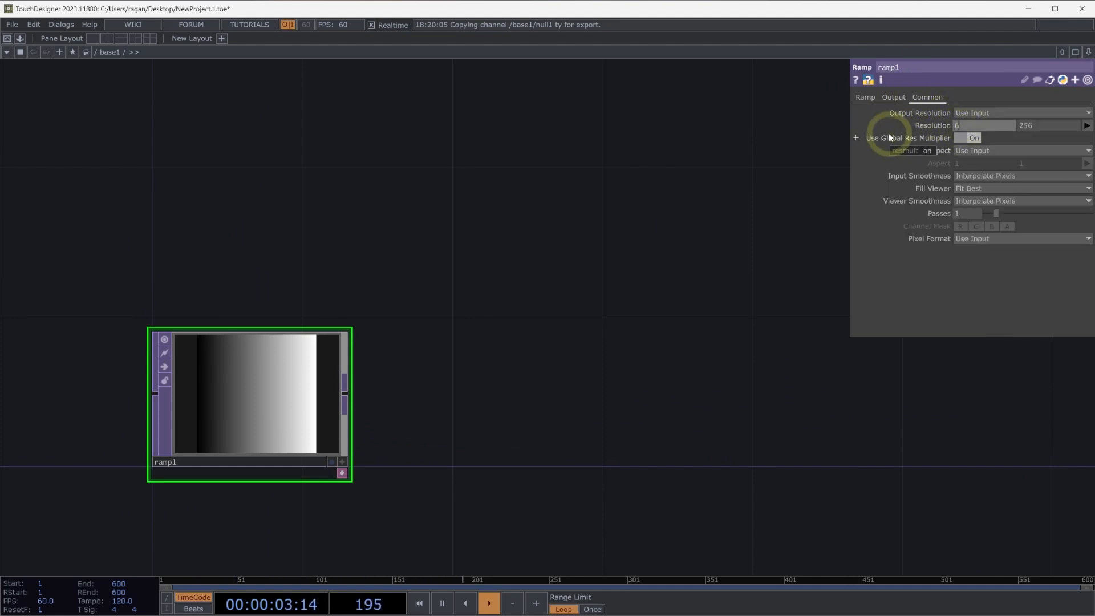
key("Tab")
type("1")
key("Return")
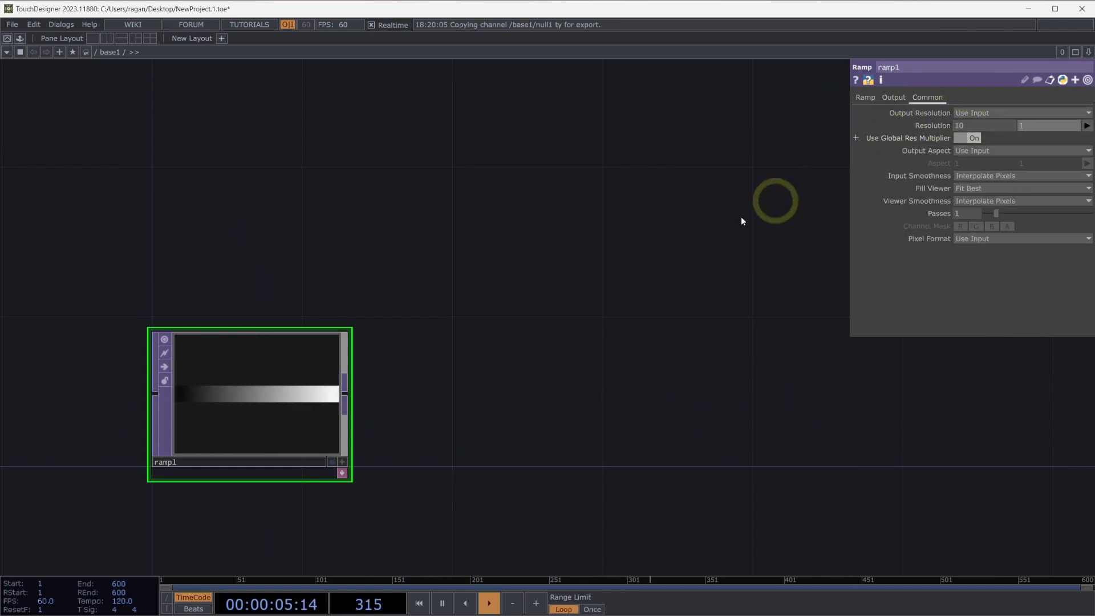
Color the ramp's first key red with saturation about 0.95 and value about 0.98, and its last key violet-blue with hue about 259.
left_click(865, 97)
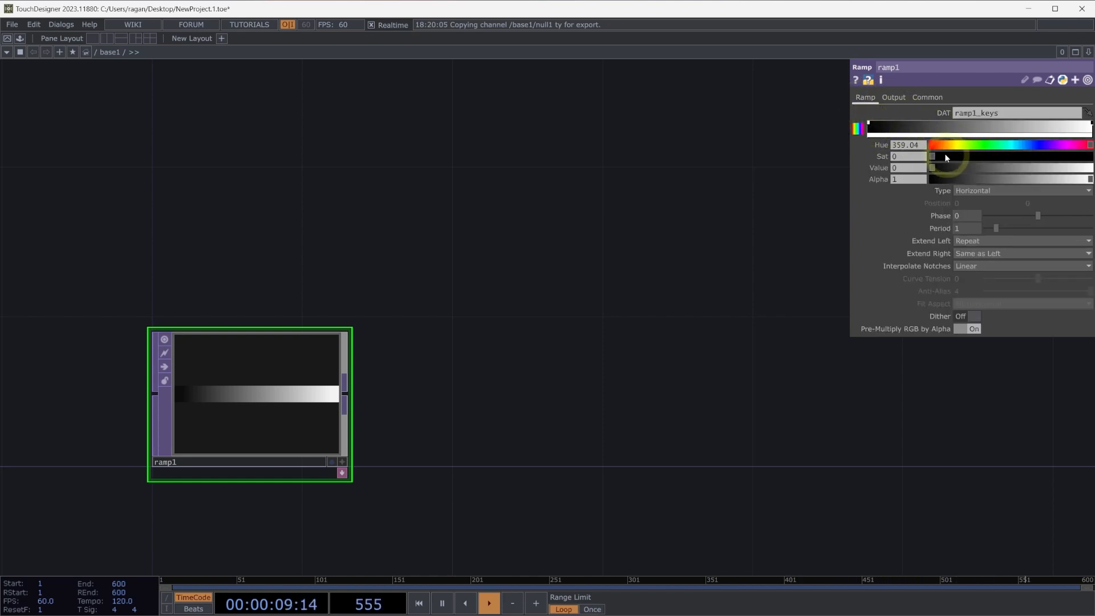
left_click_drag(945, 156, 1085, 174)
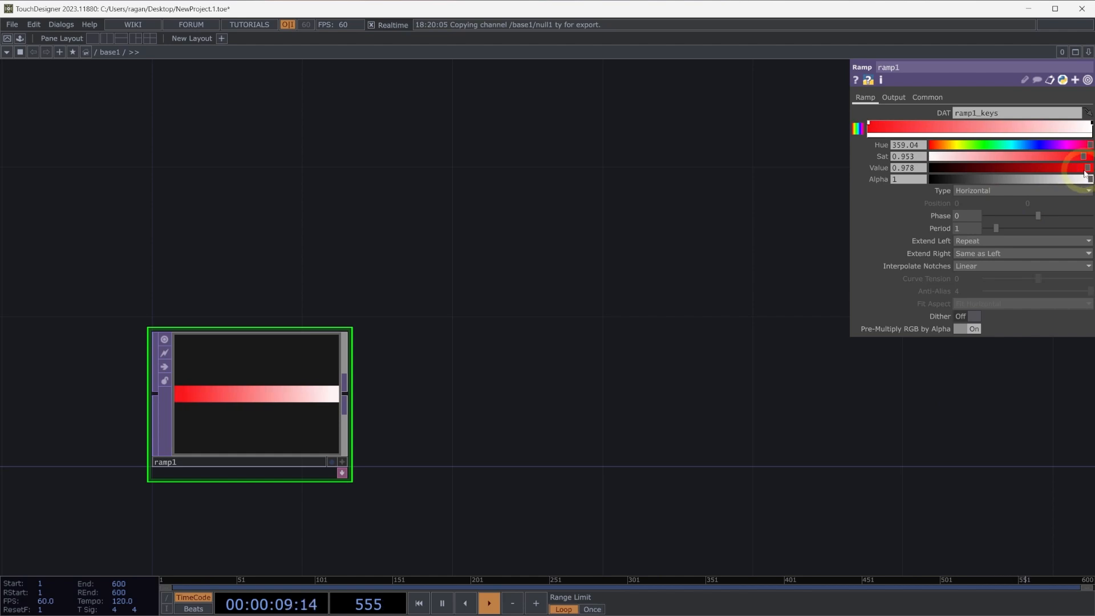
left_click(1092, 123)
left_click_drag(978, 145, 1050, 146)
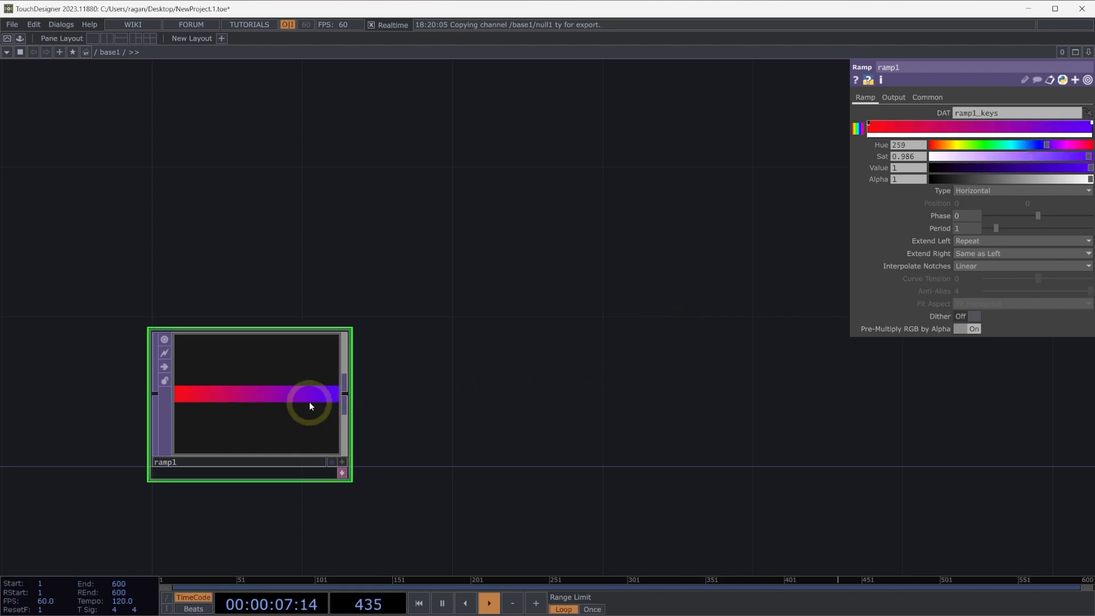
Add a Null TOP fed by the Ramp TOP and place it beside the ramp.
key("alt+n")
left_click(489, 400)
left_click_drag(422, 383, 469, 376)
Add a TOP to CHOP that samples the Null TOP beside the ramp, and place it next to that null.
left_click_drag(596, 269, 484, 263)
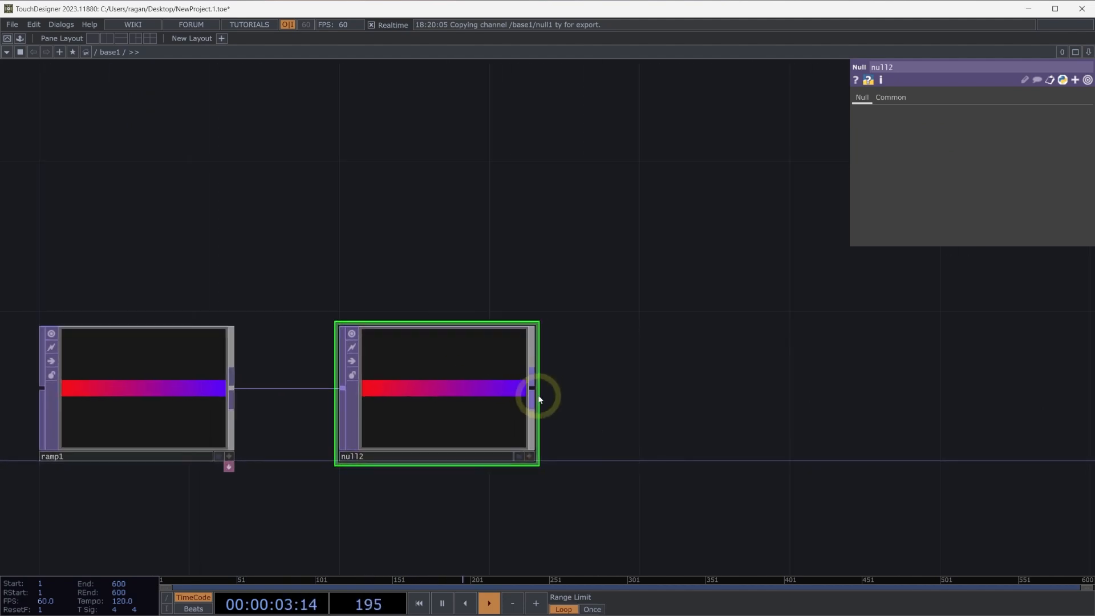
right_click(539, 395)
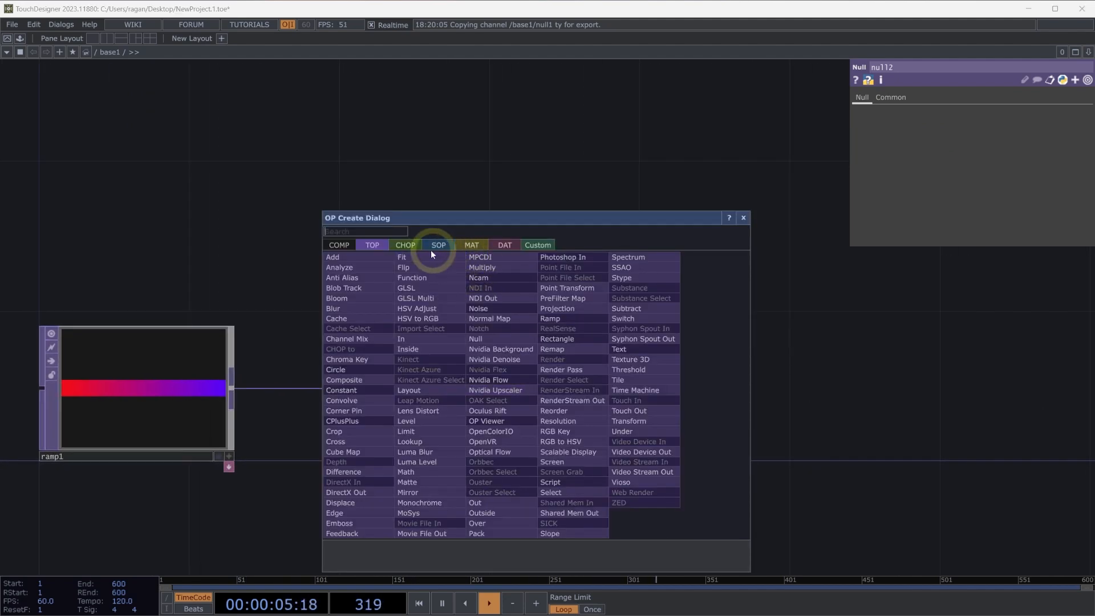
left_click(415, 247)
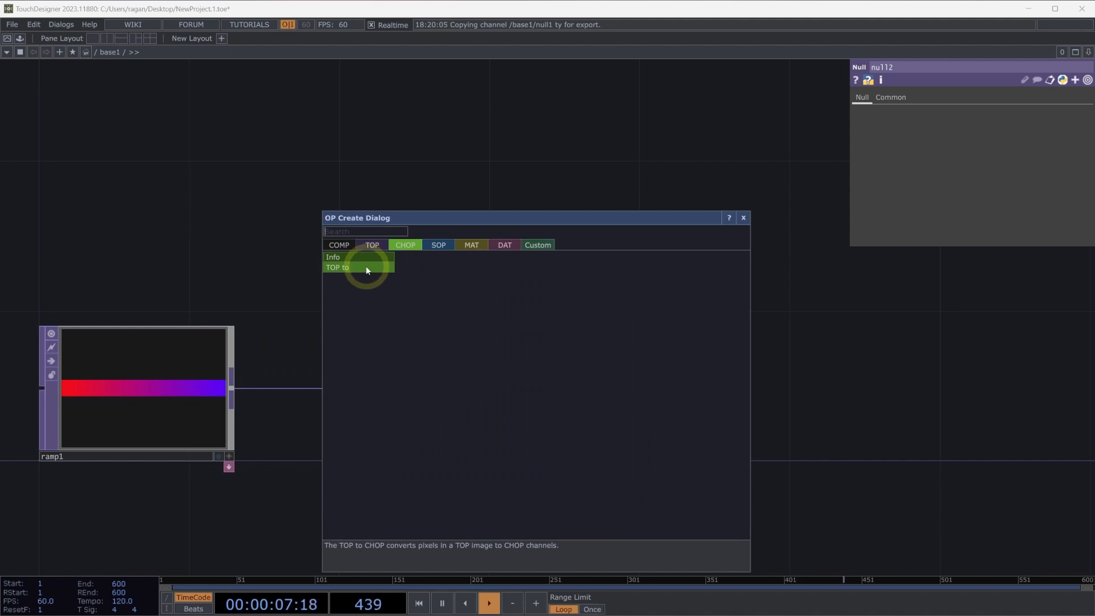
left_click(366, 269)
left_click(805, 391)
left_click_drag(825, 388, 746, 404)
left_click_drag(781, 482, 624, 456)
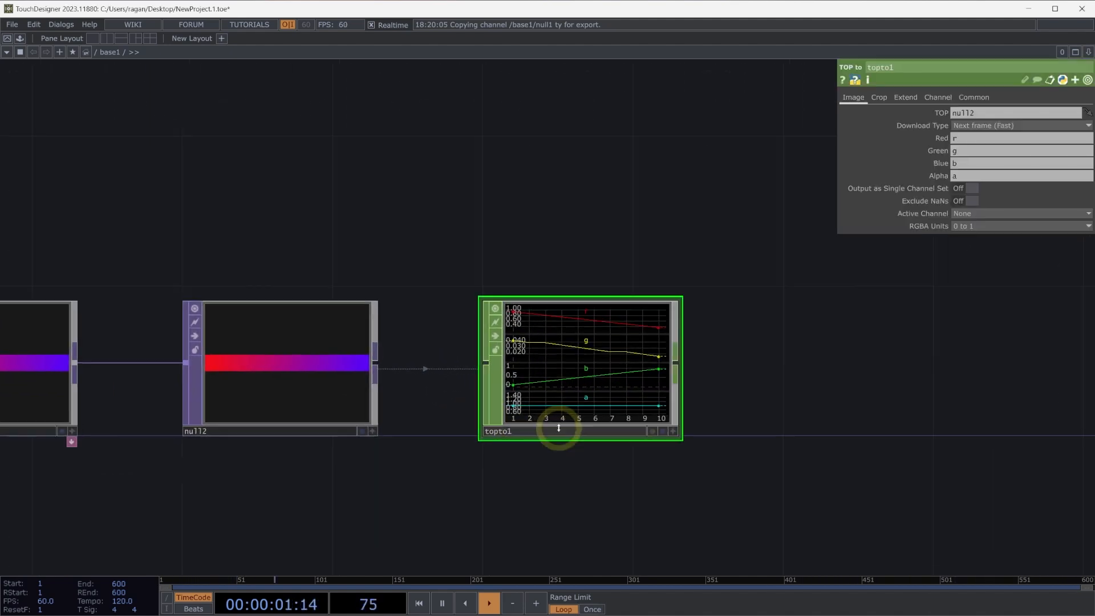
Show a dot at every sample on the TOP to CHOP's r, g, b and a channel graph.
left_click_drag(558, 428, 554, 426)
scroll(531, 336, "up", 3)
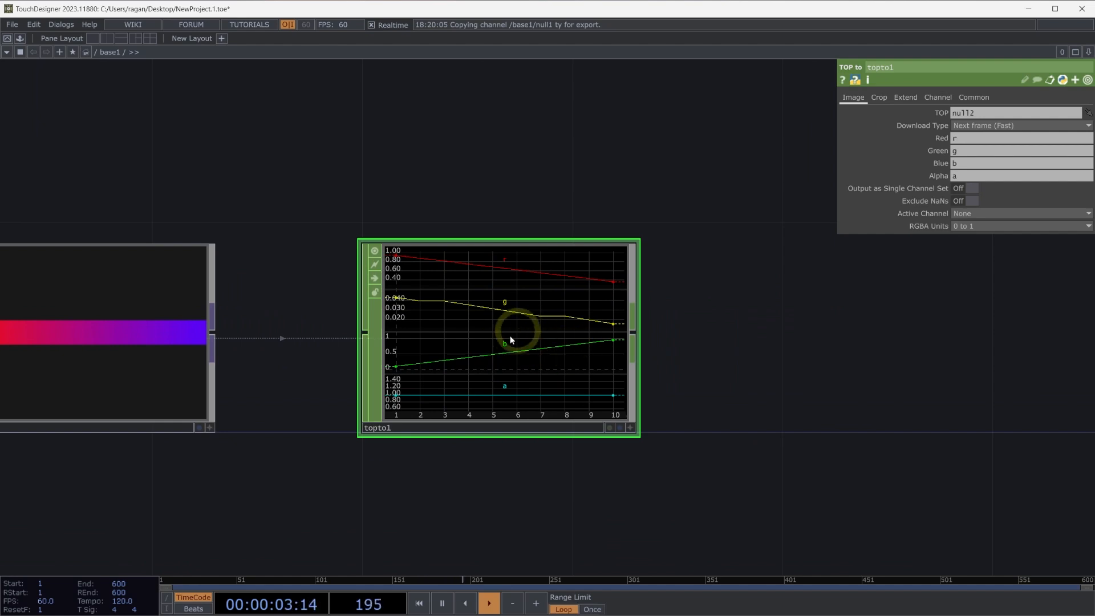
key("a")
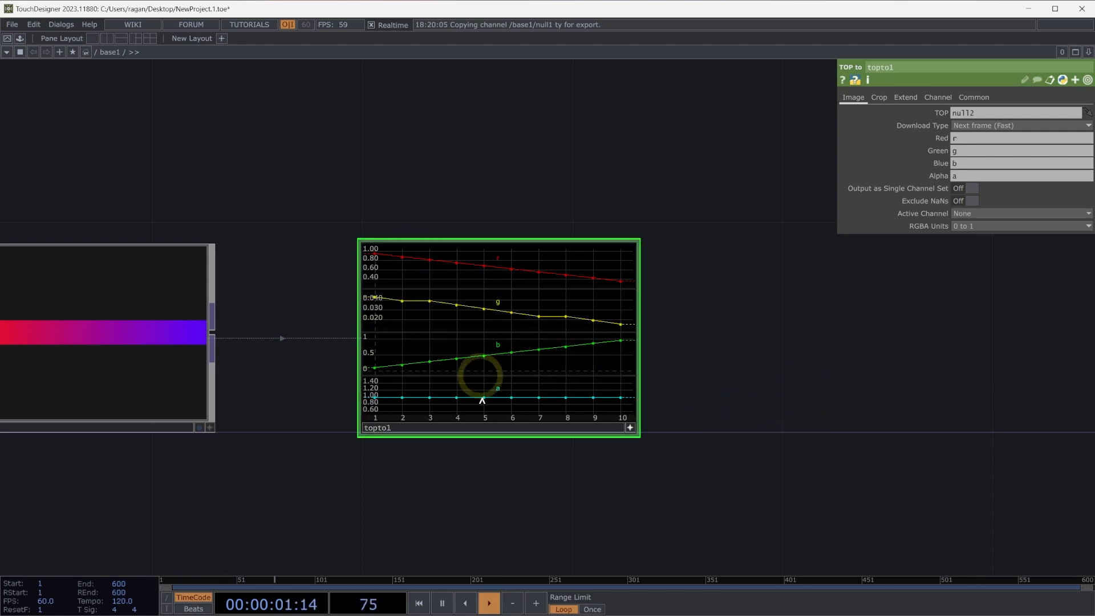
left_click(630, 428)
left_click_drag(587, 445, 558, 438)
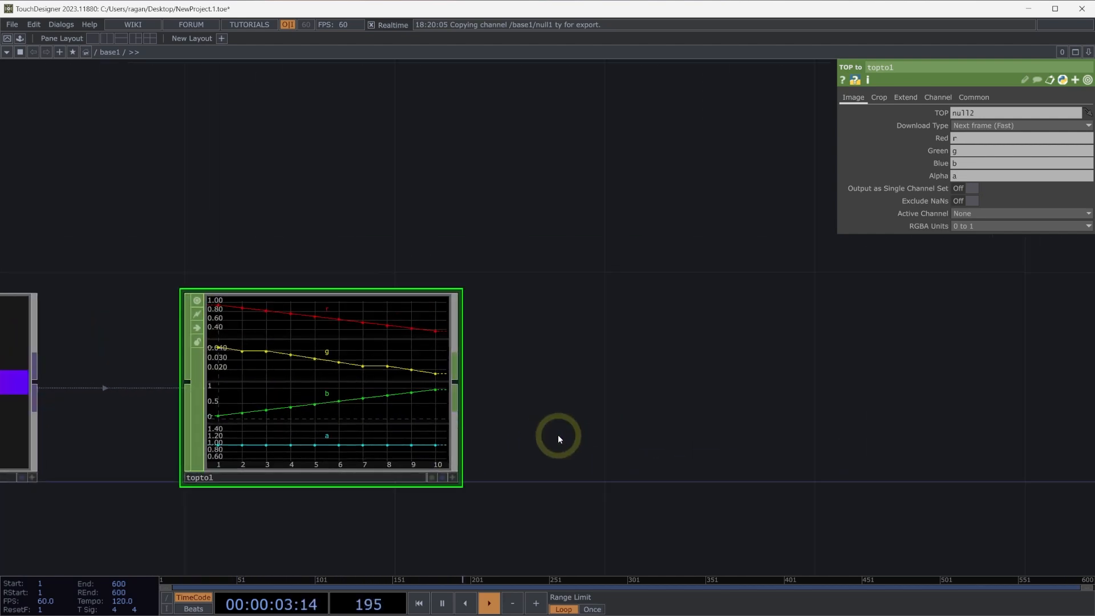
left_click_drag(609, 274, 587, 299)
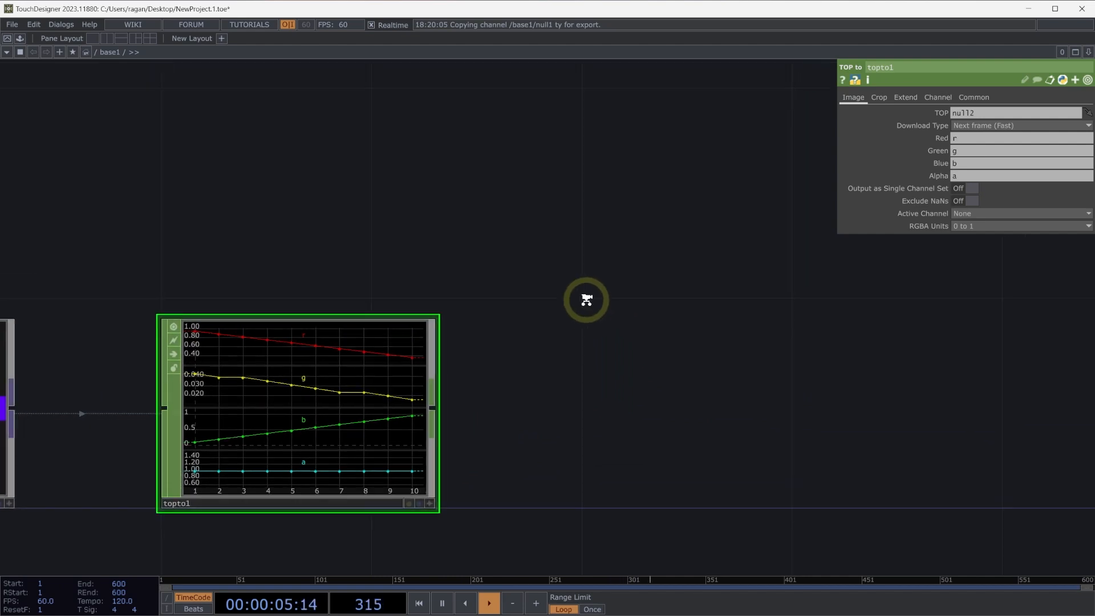
Add a Constant CHOP and place it above the TOP to CHOP.
scroll(585, 326, "down", 3)
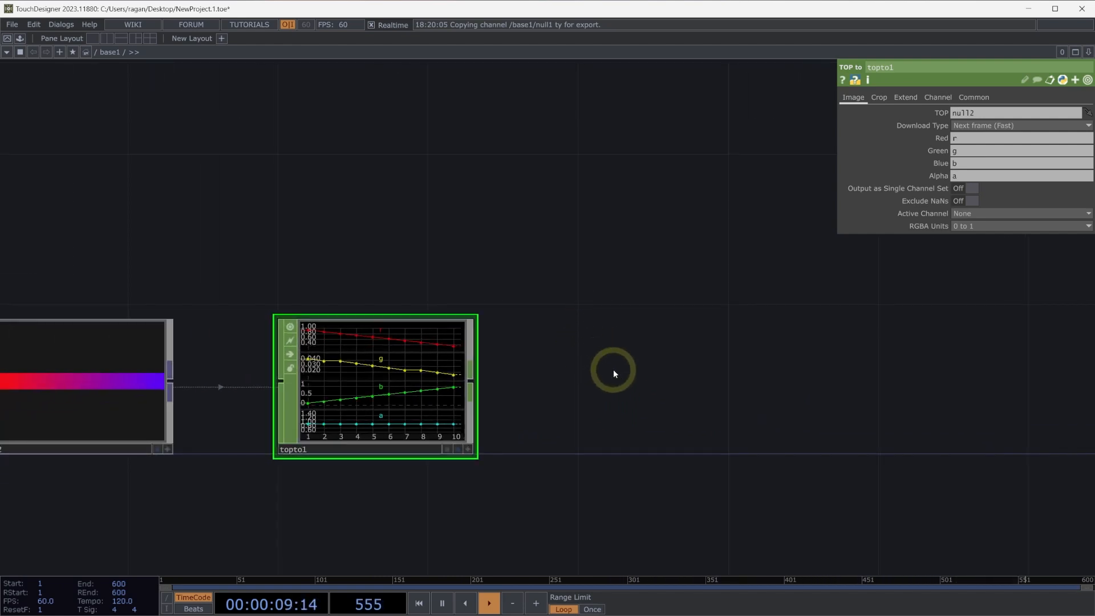
key("Tab")
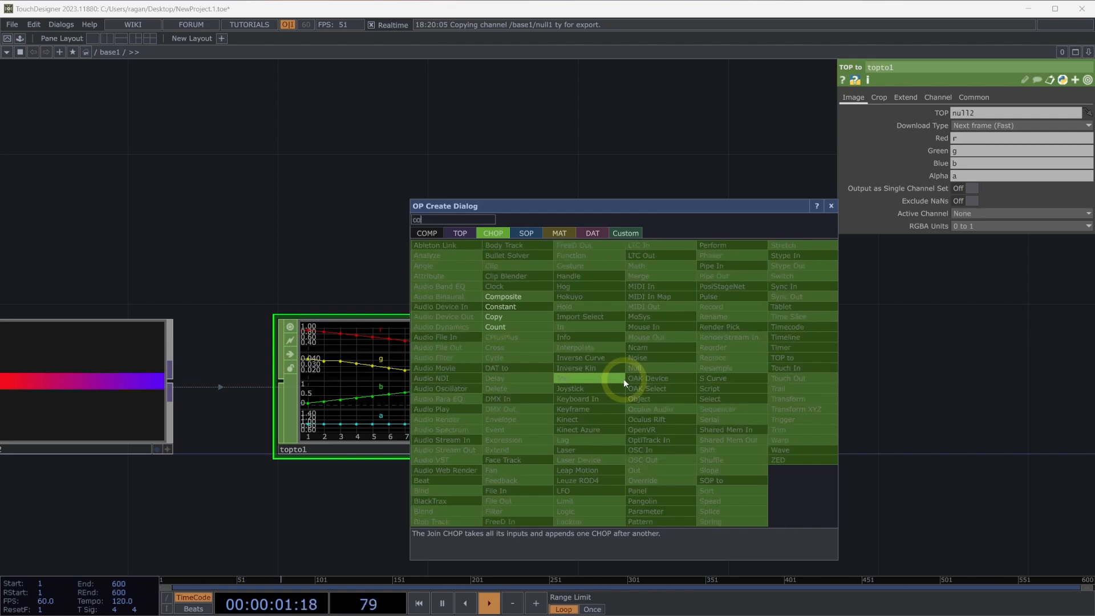
left_click(523, 315)
left_click(448, 184)
left_click_drag(665, 258, 582, 360)
left_click_drag(430, 279, 356, 179)
Add a Lookup CHOP and wire the Constant CHOP into its first input and the TOP to CHOP into its second.
double_click(542, 378)
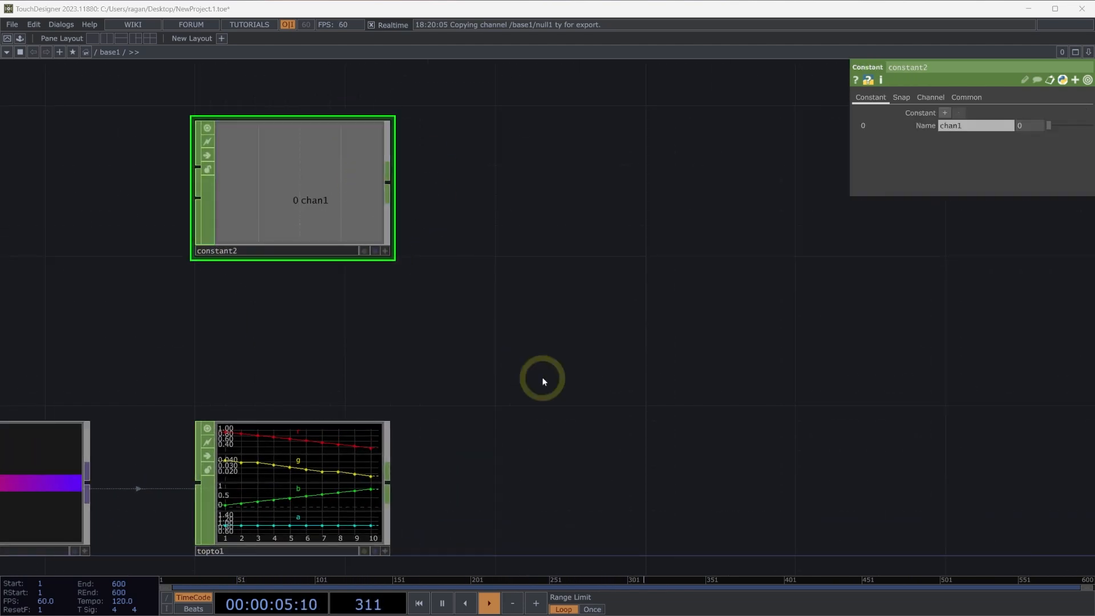
type("look")
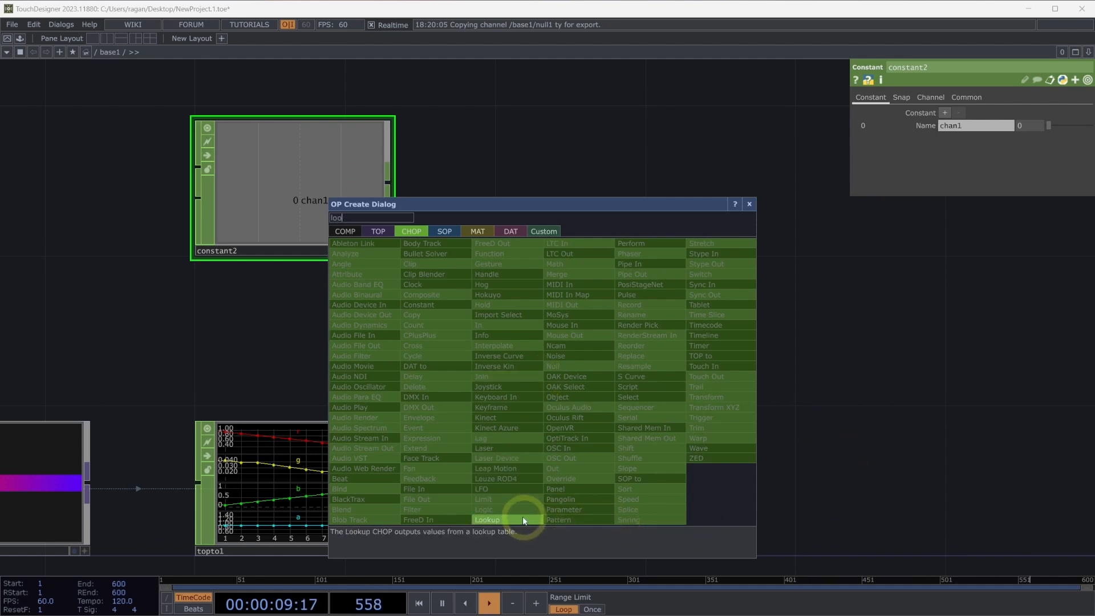
left_click(501, 520)
left_click(653, 368)
left_click_drag(625, 341, 593, 335)
left_click_drag(383, 183, 499, 317)
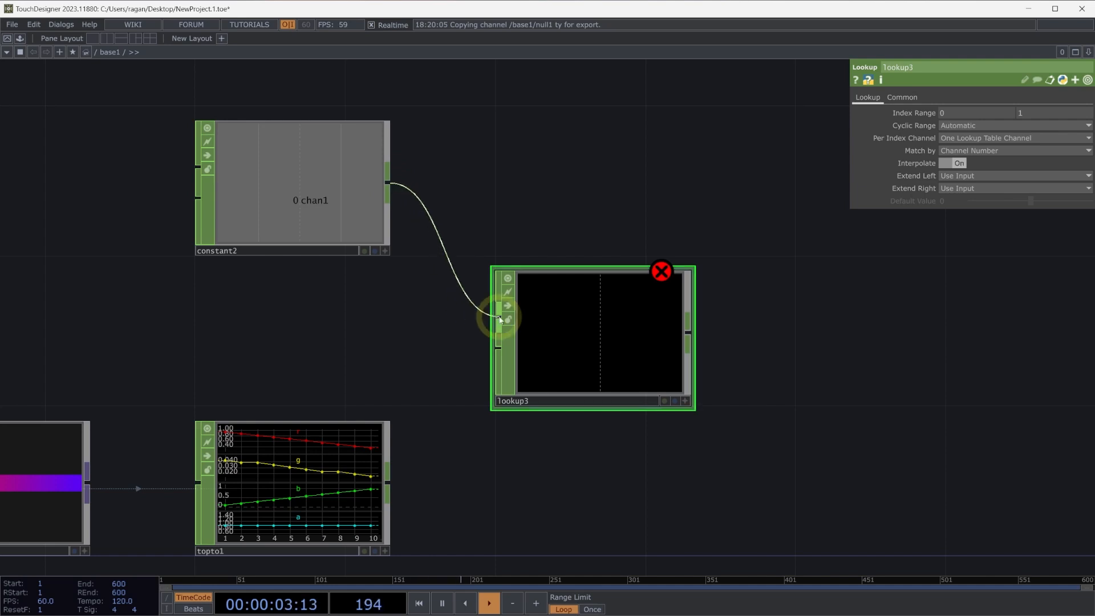
left_click_drag(393, 480, 499, 348)
Try varying the Constant CHOP's chan1 value to test the lookup, then return it to 0.
left_click(364, 201)
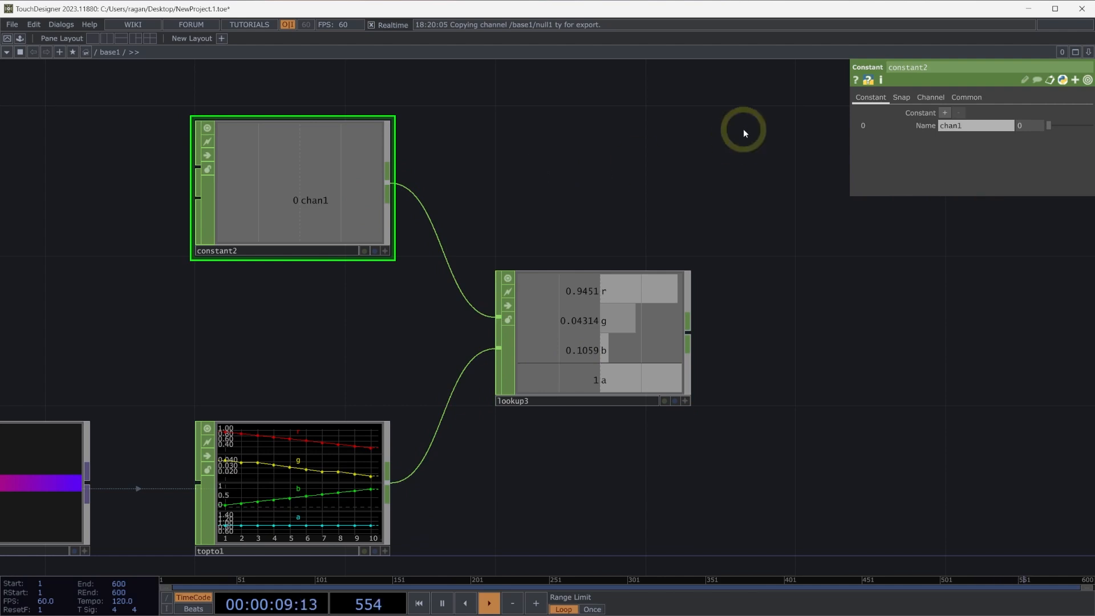
left_click_drag(1054, 127, 997, 129)
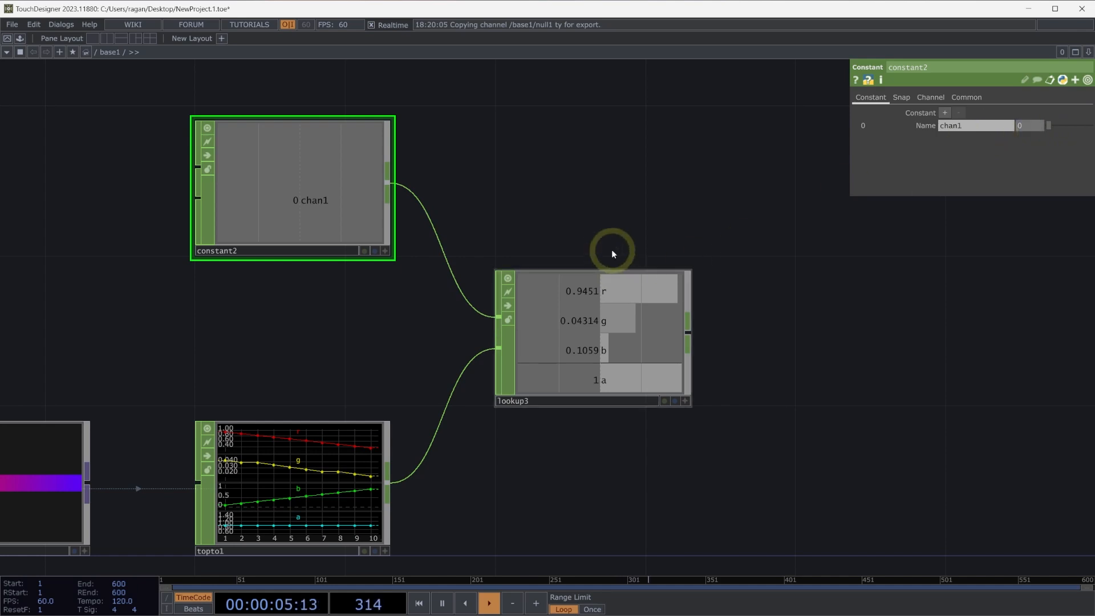
left_click_drag(402, 356, 478, 341)
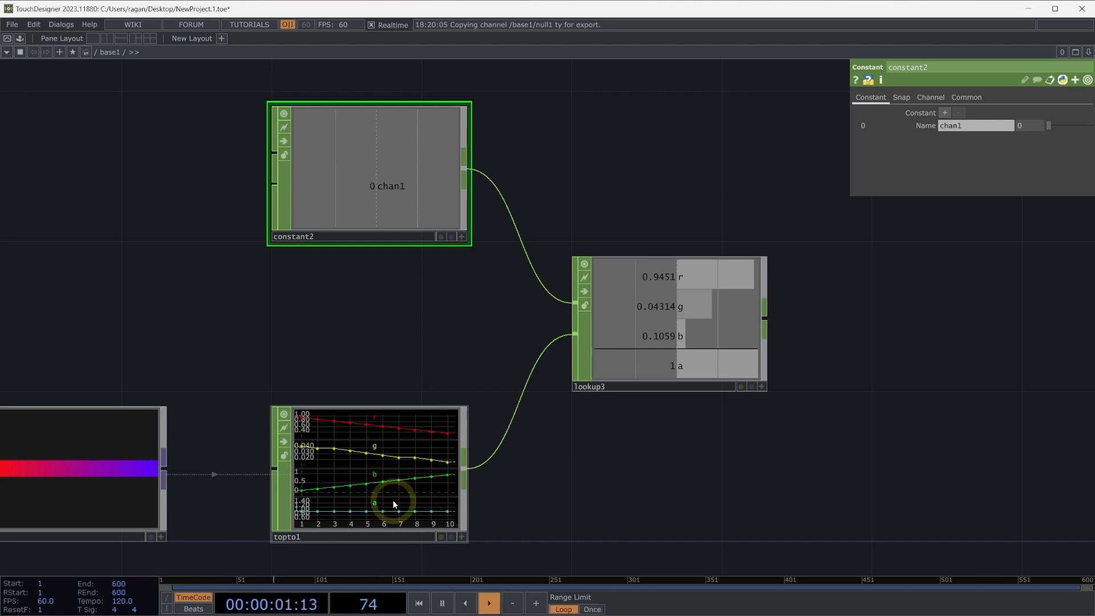
Set the upper end of the Lookup CHOP's index range to the expression me.inputs[1].numSamples -1.
left_click(681, 348)
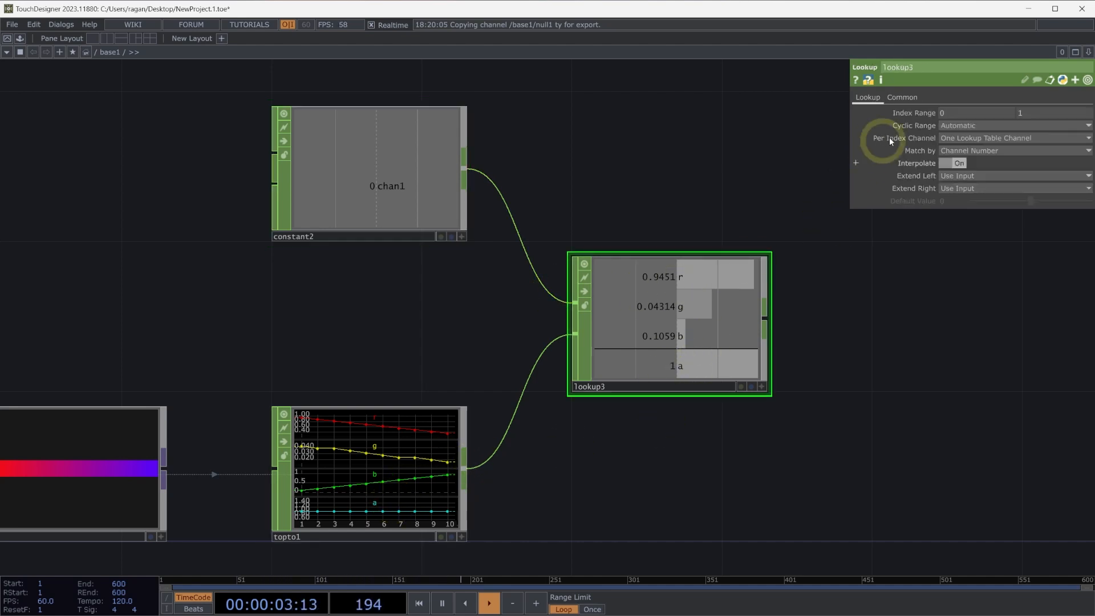
left_click(917, 113)
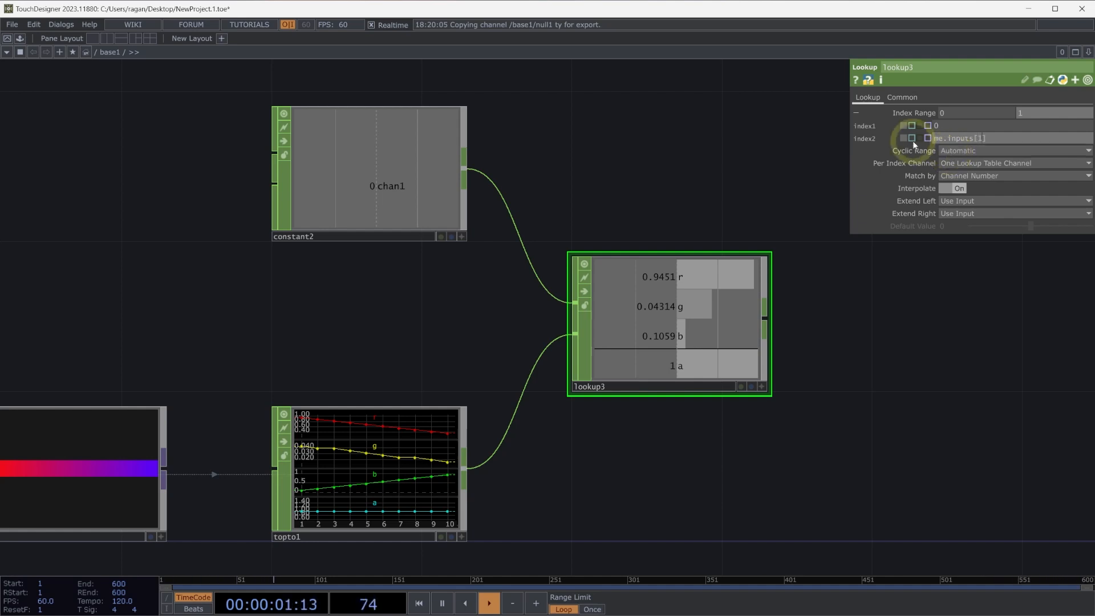
left_click(977, 138)
type("1")
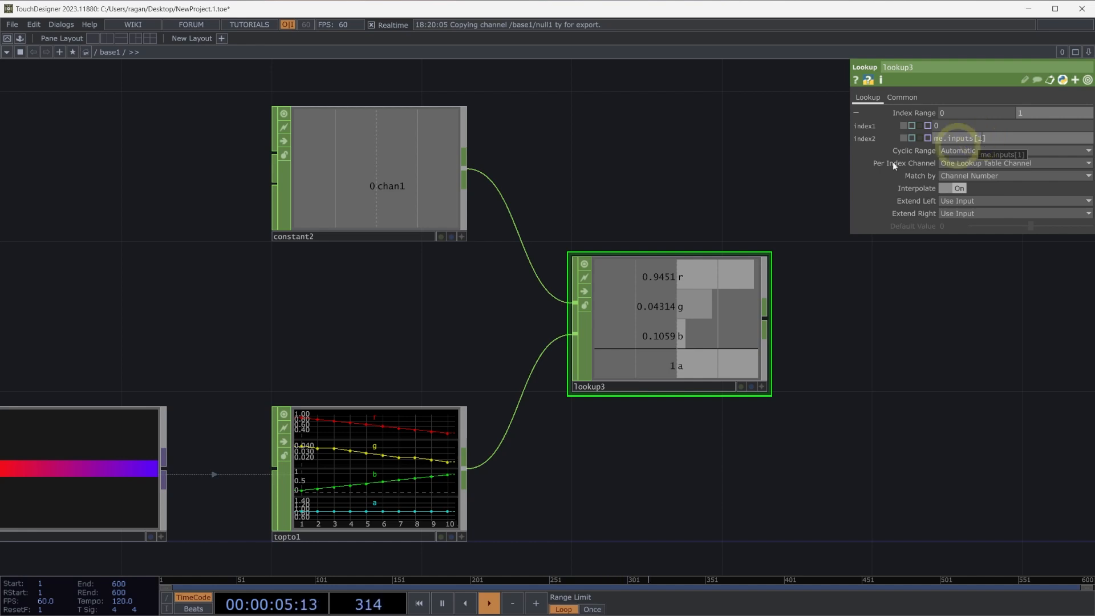
left_click(583, 306)
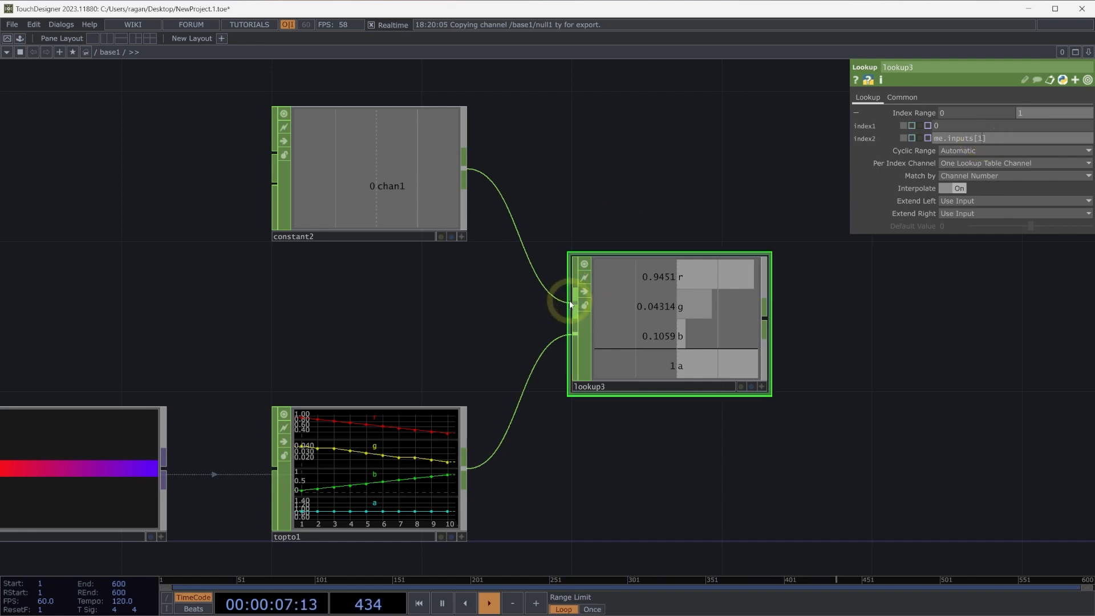
left_click(570, 345)
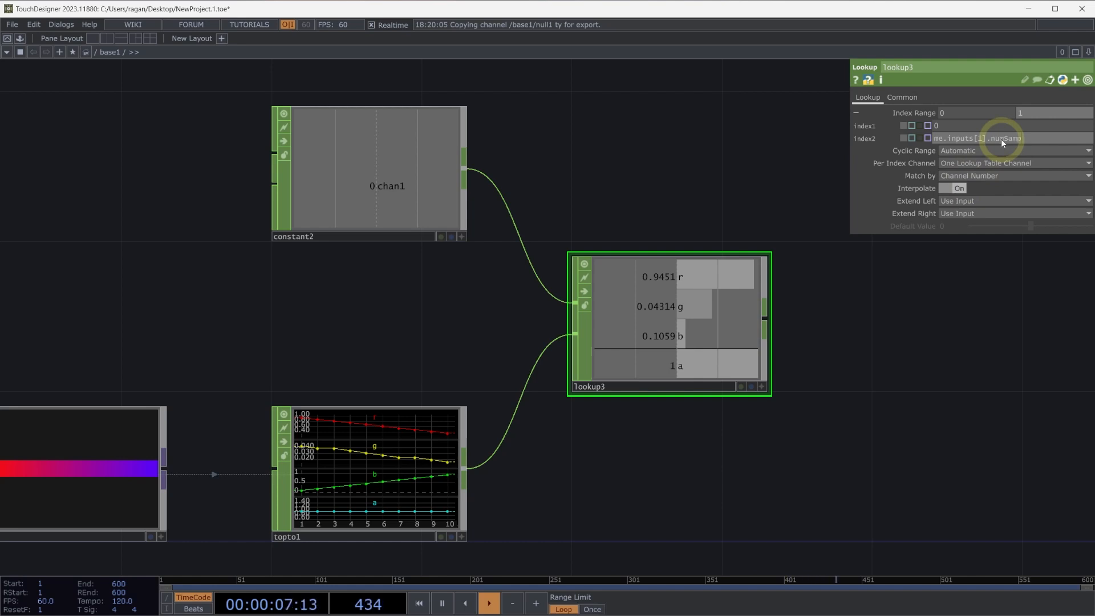
type("-1")
key("Return")
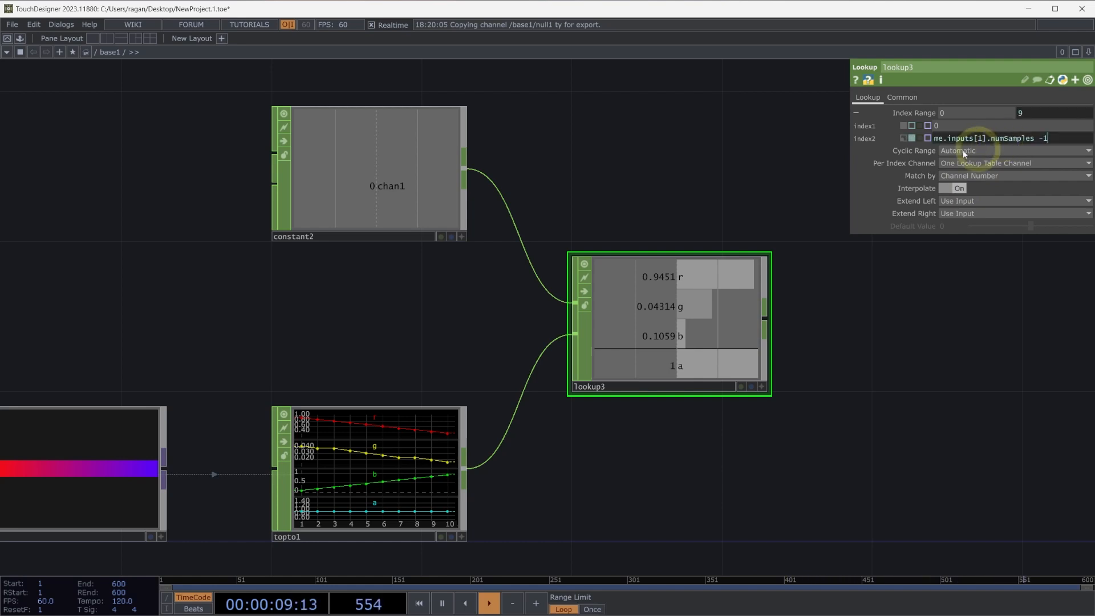
left_click(724, 203)
Turn off Interpolate on the Lookup CHOP and set the Constant CHOP's chan1 value to 4.
left_click(447, 182)
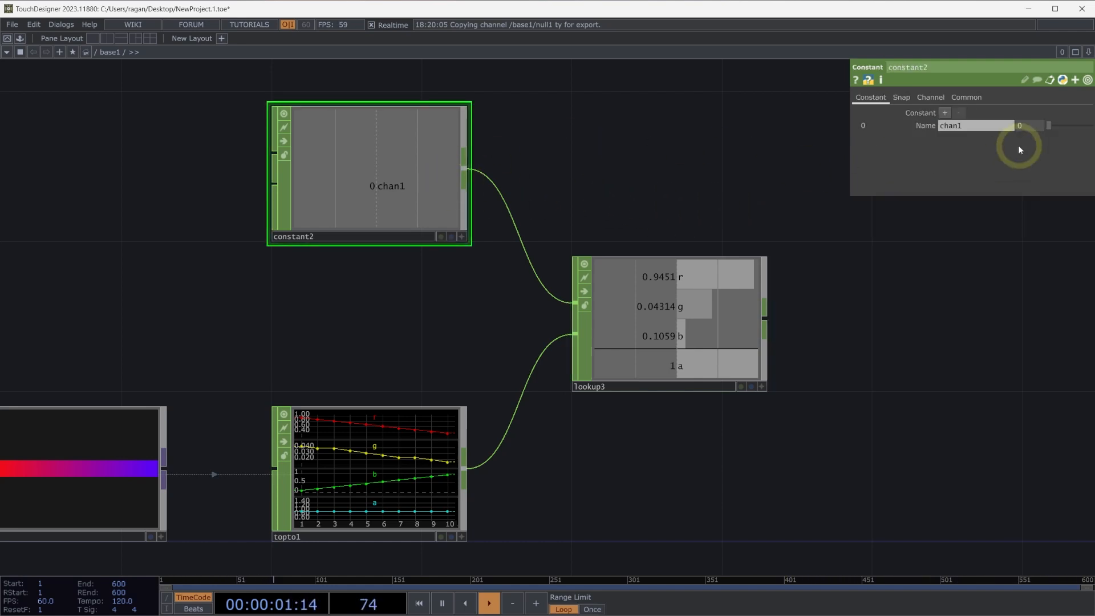
left_click(712, 290)
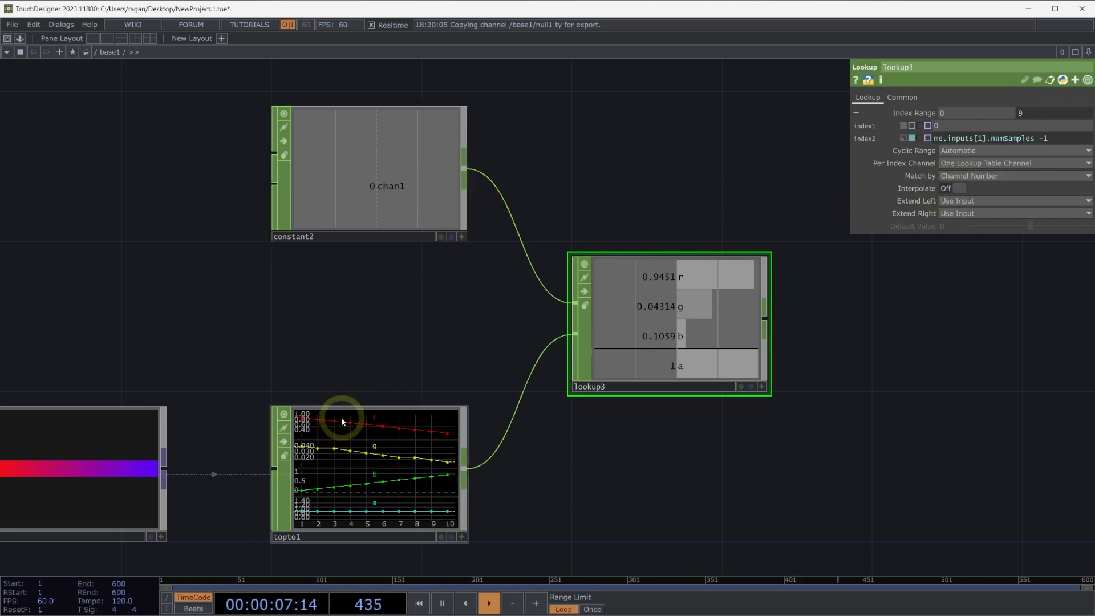
left_click(414, 169)
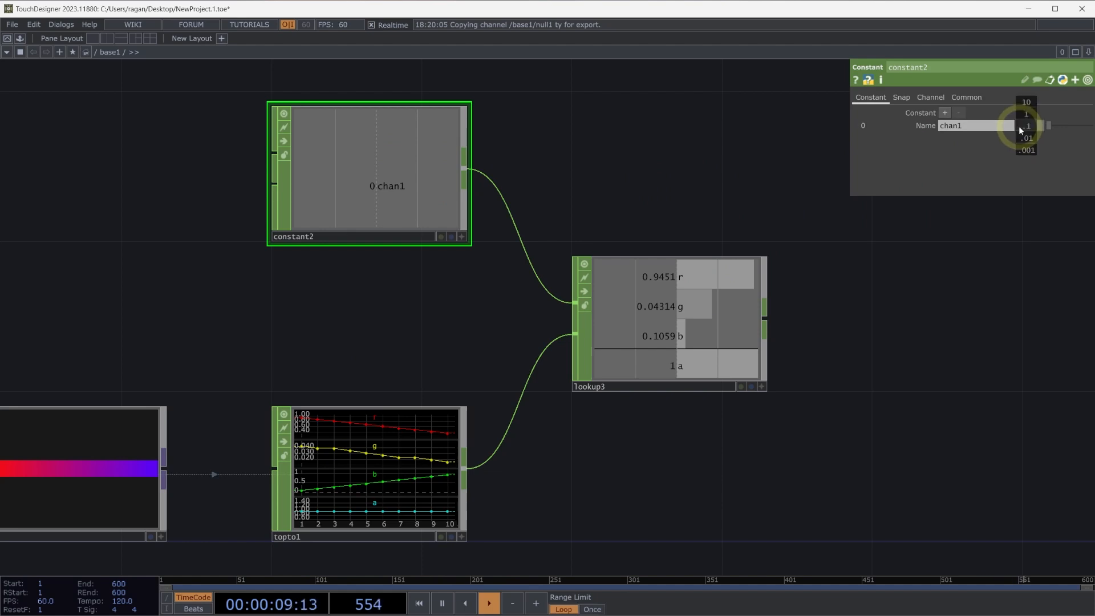
middle_click_drag(1025, 115, 1094, 118)
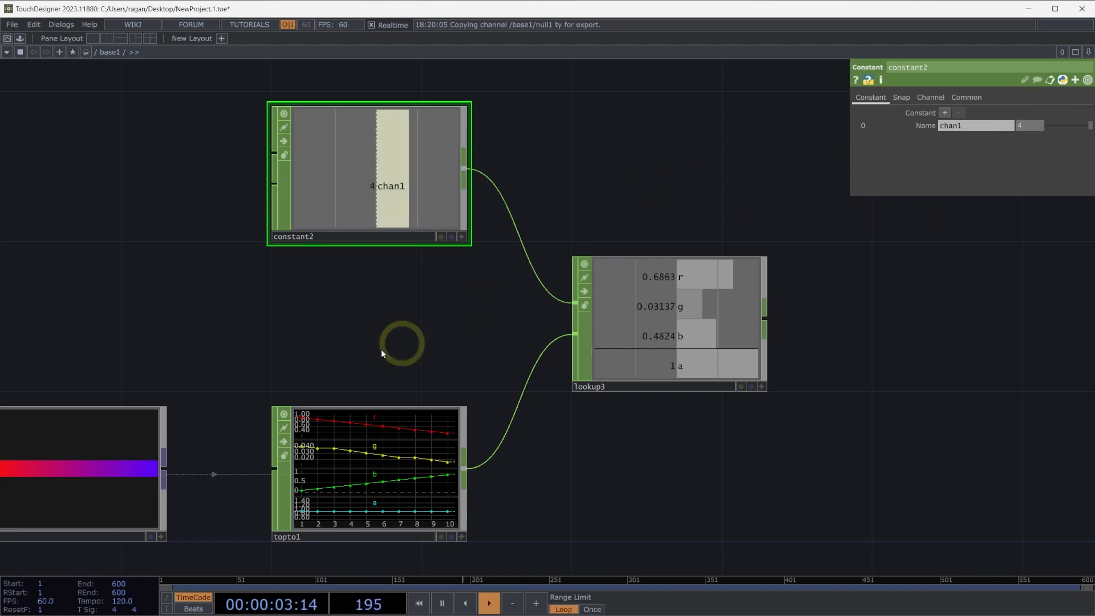
Add a CHOP to DAT that reads the TOP to CHOP's channels and place it directly below that operator.
left_click_drag(313, 391, 449, 380)
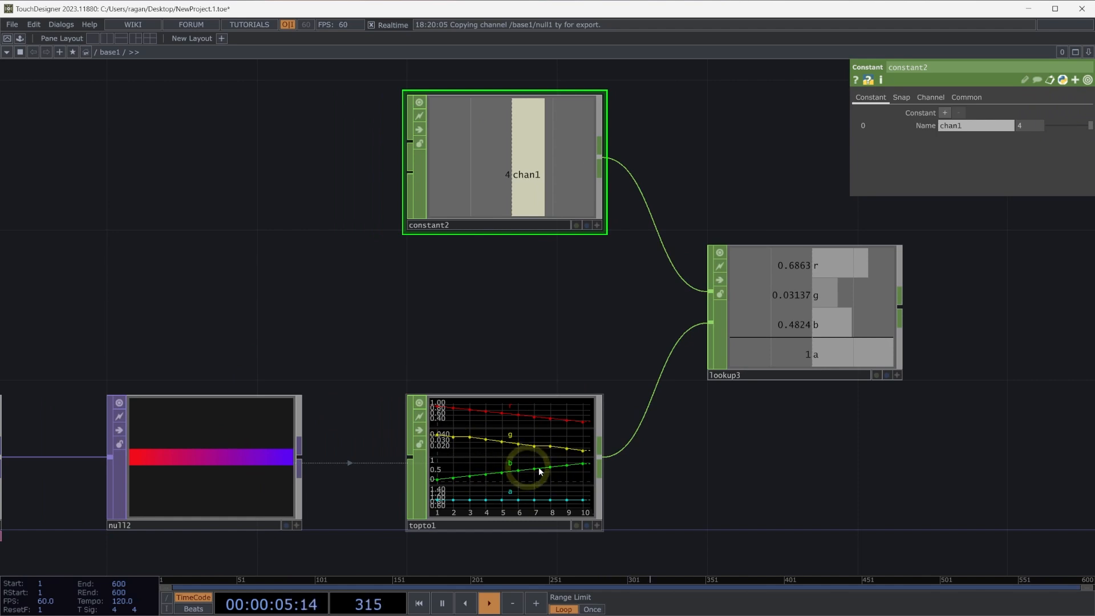
left_click_drag(674, 492, 537, 487)
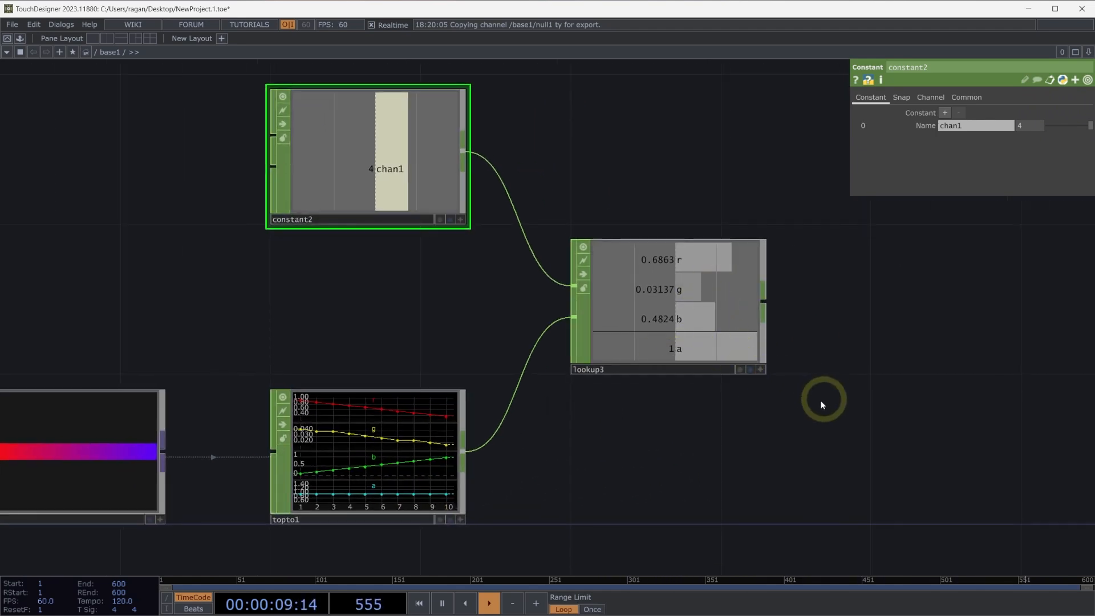
left_click_drag(823, 400, 708, 406)
scroll(670, 365, "down", 3)
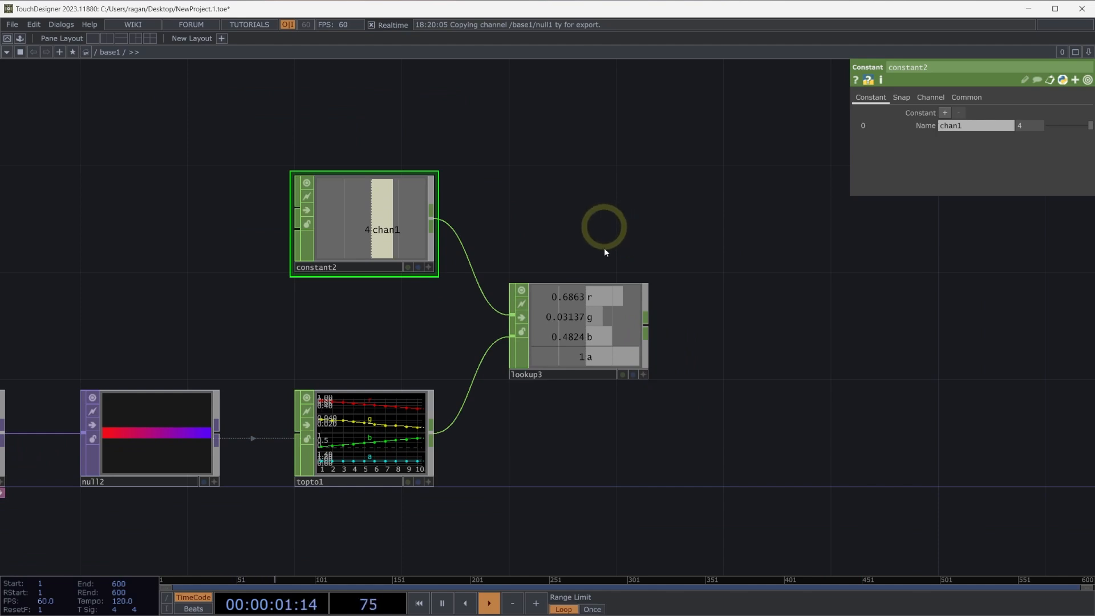
left_click_drag(652, 433, 694, 376)
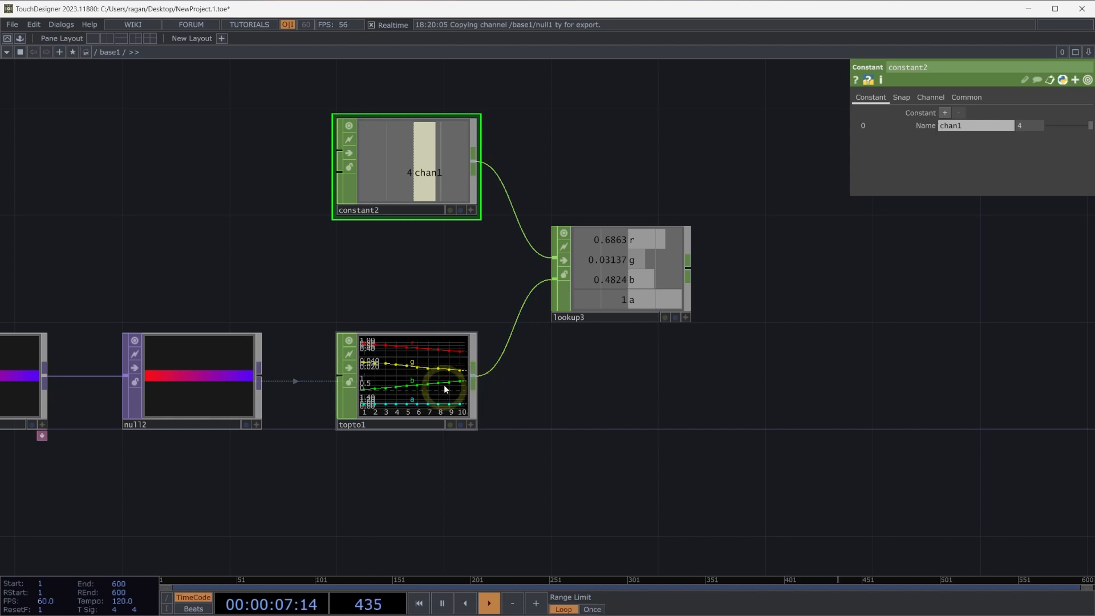
right_click(476, 380)
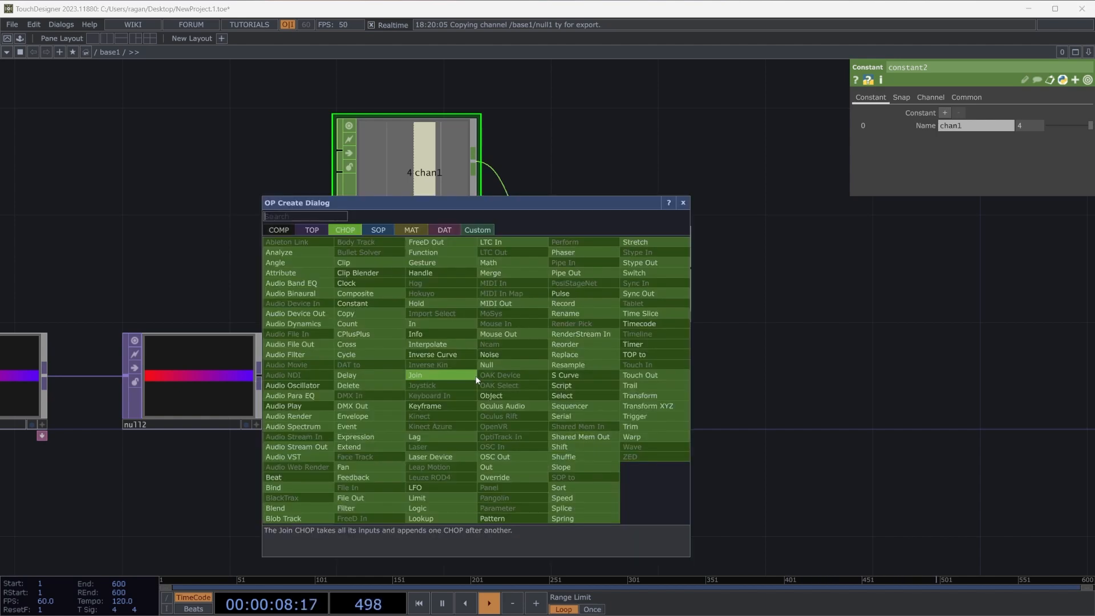
left_click(443, 229)
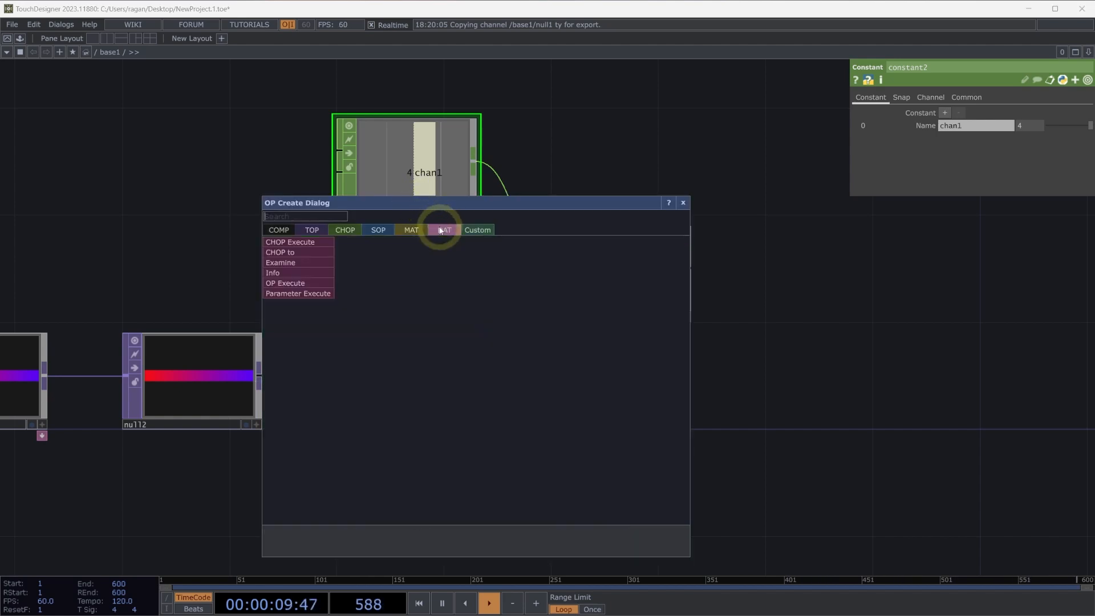
left_click(306, 252)
left_click(398, 503)
scroll(417, 500, "up", 3)
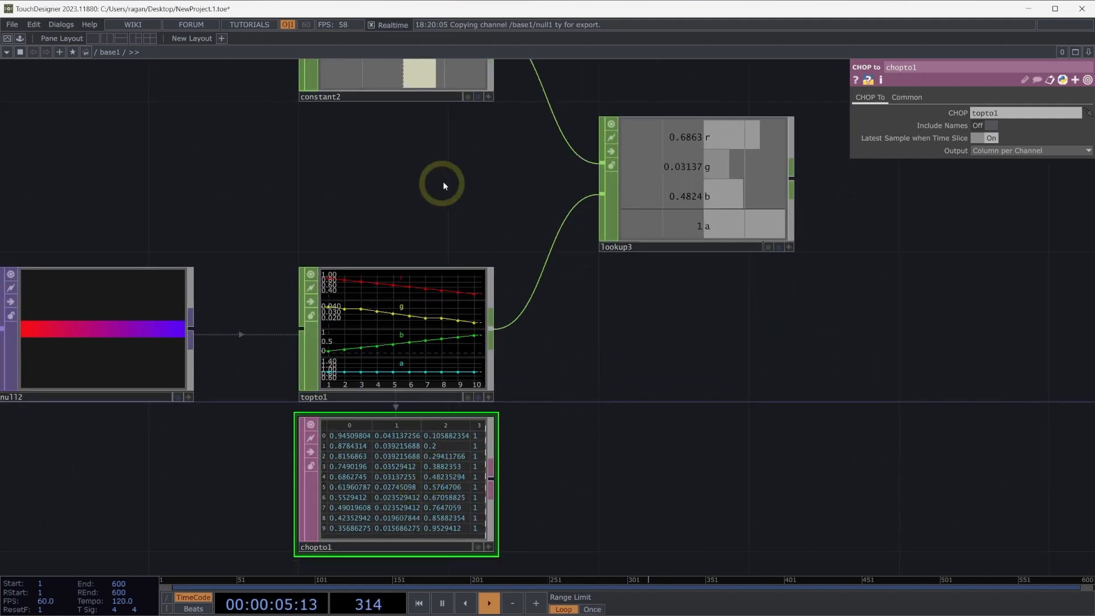
Add a Select DAT fed by the CHOP to DAT and place it directly to its right.
left_click_drag(443, 182, 443, 223)
left_click_drag(558, 513, 552, 442)
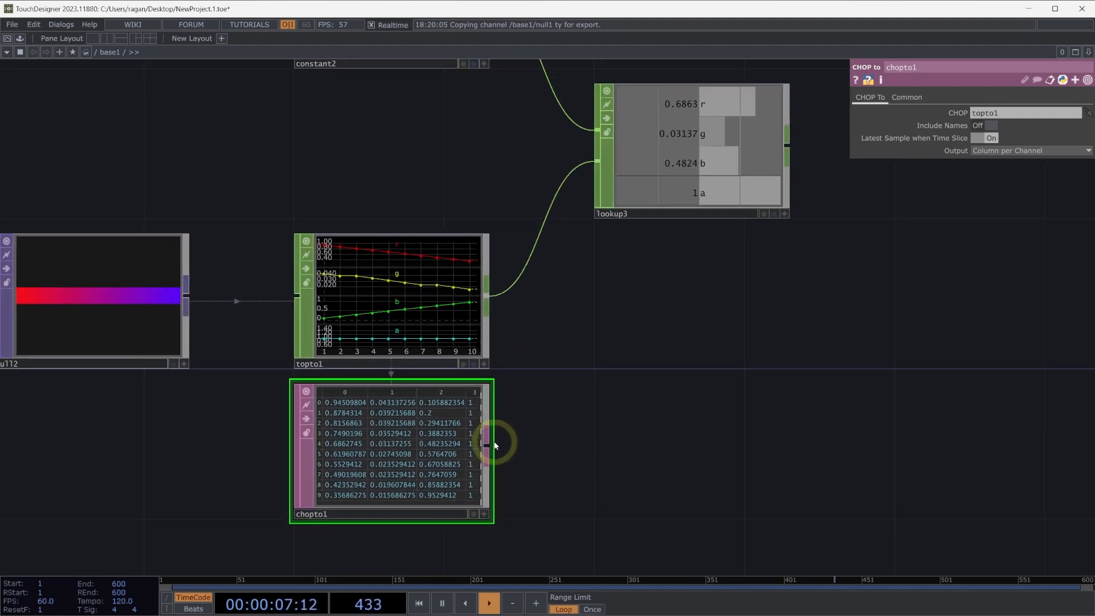
left_click(488, 443)
type("sle")
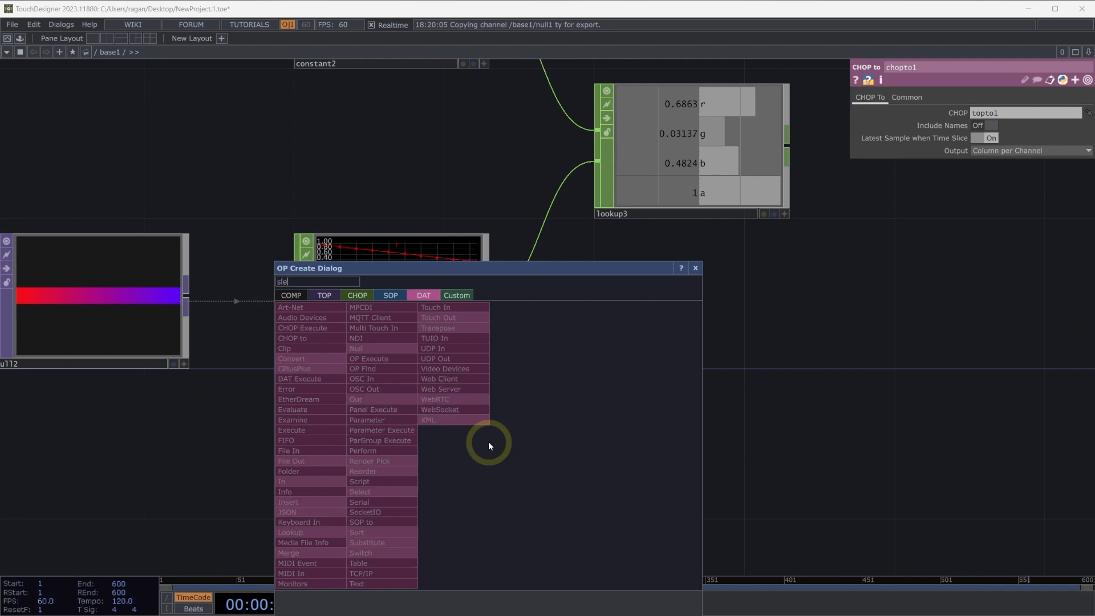
key("BackSpace")
key("BackSpace")
type("el")
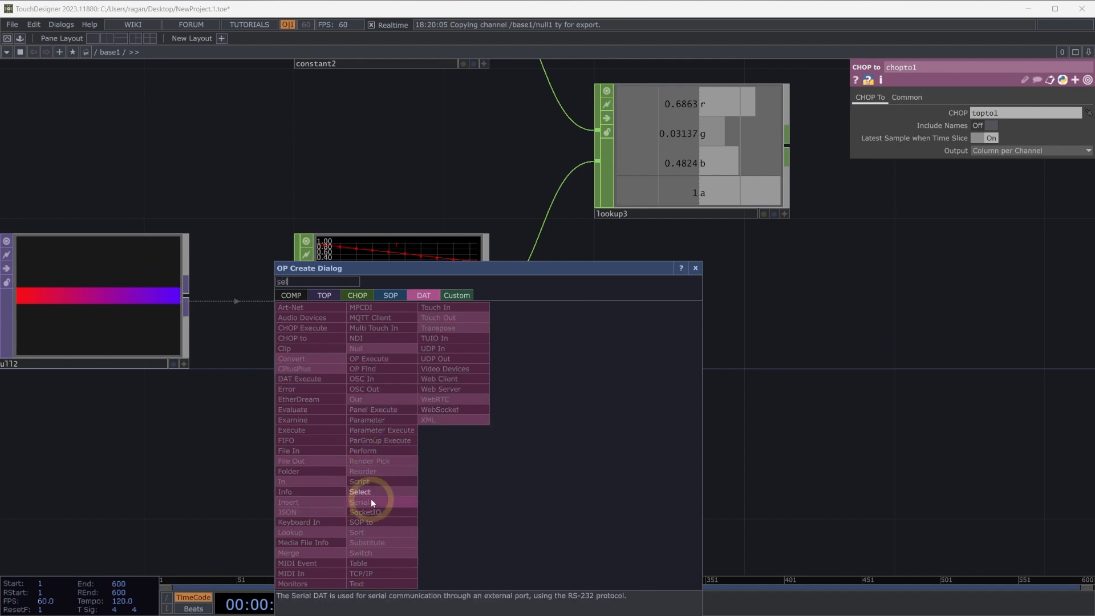
key("Return")
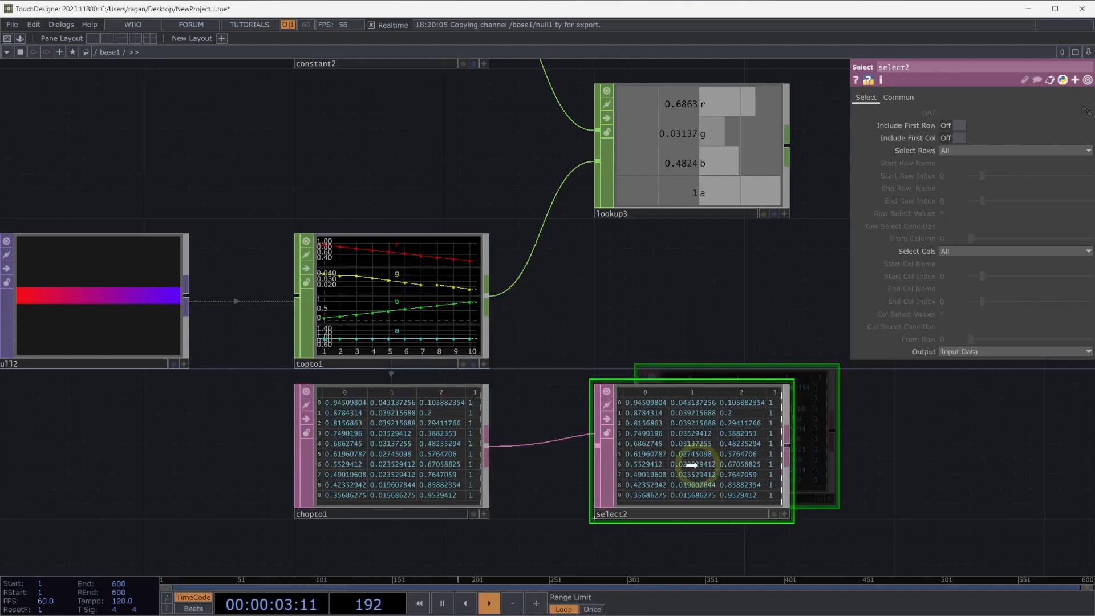
left_click(691, 465)
Set the Select DAT to select its rows by Index.
scroll(723, 343, "down", 5)
left_click_drag(696, 325, 648, 329)
scroll(645, 329, "up", 3)
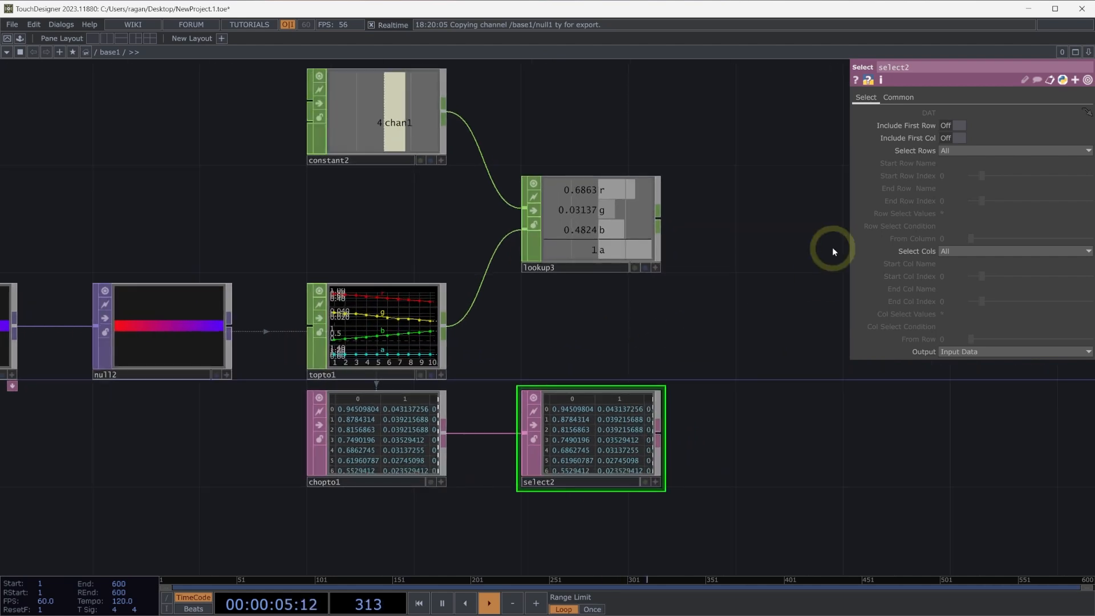
left_click(955, 151)
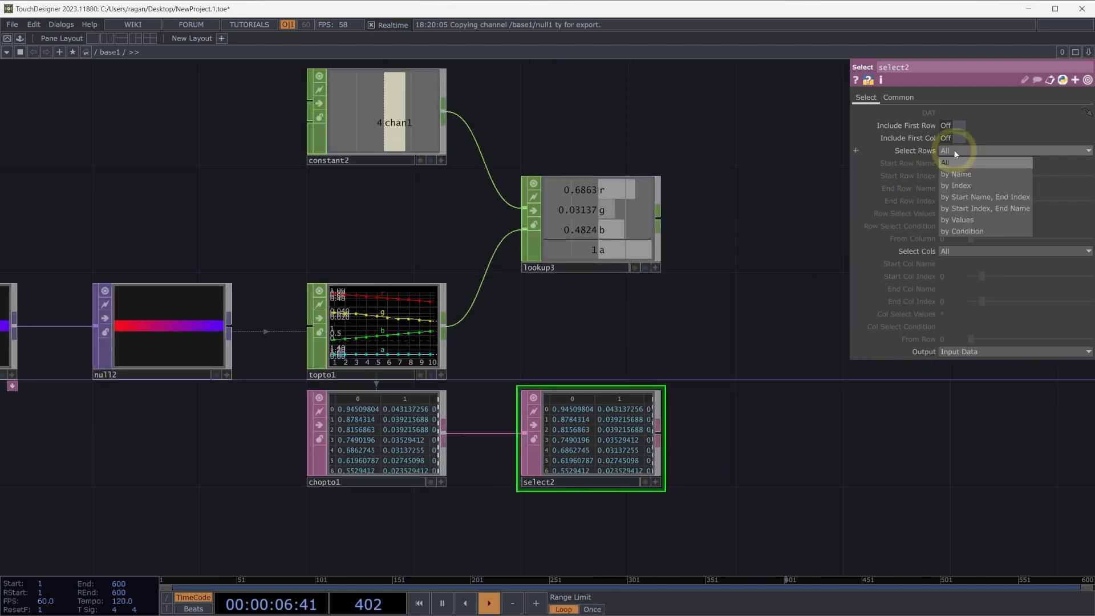
left_click(965, 185)
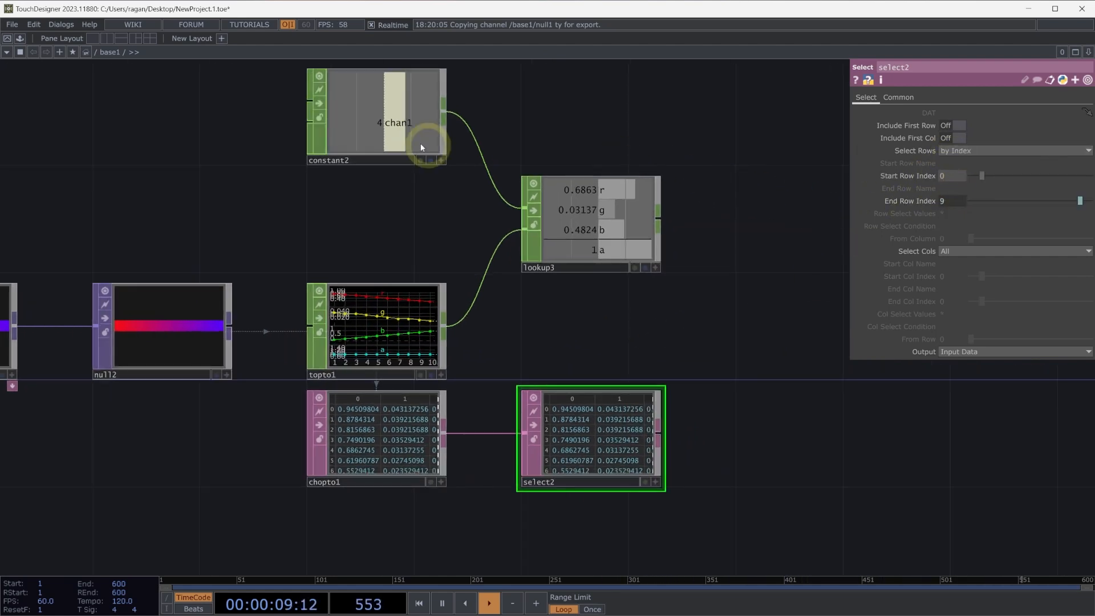
Drive both the Start Row Index and End Row Index of the Select DAT with the Constant CHOP's chan1 channel.
left_click(440, 160)
left_click(441, 161)
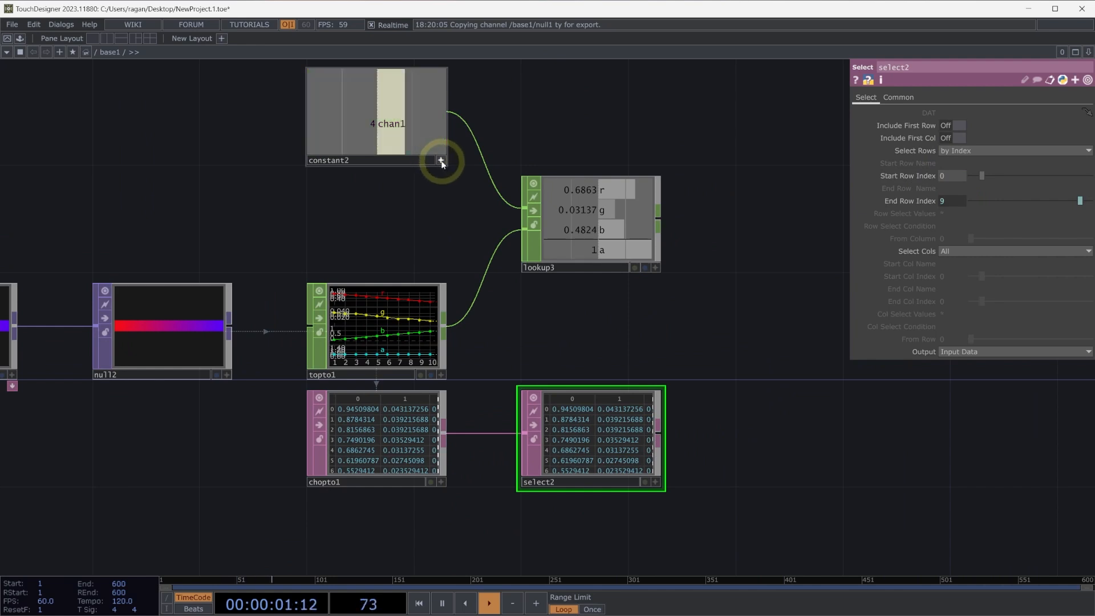
left_click(441, 160)
left_click_drag(393, 123, 959, 178)
left_click(958, 172)
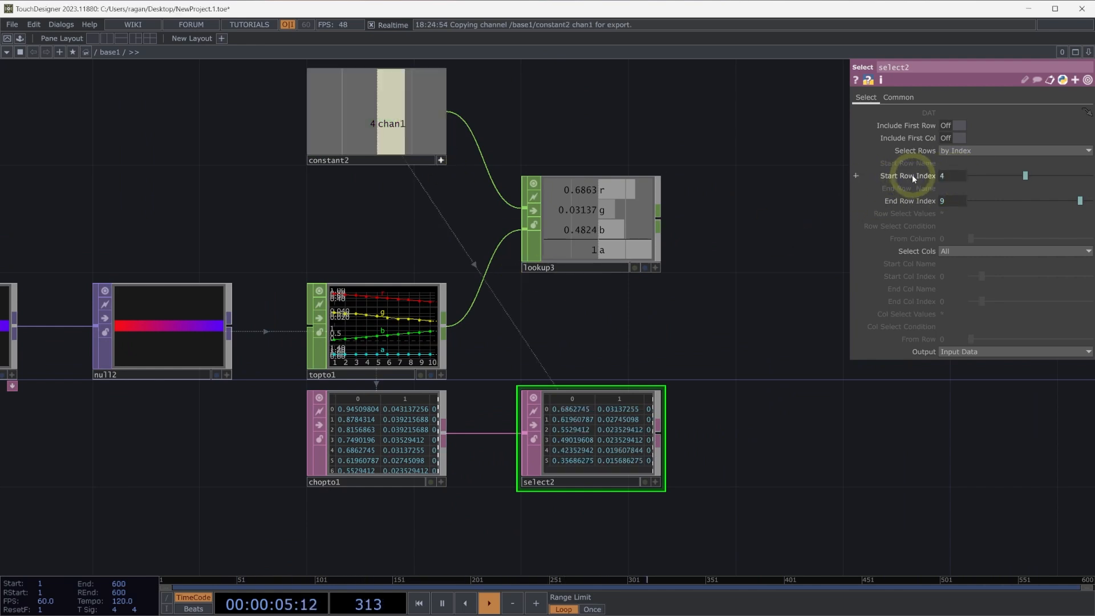
left_click_drag(377, 123, 949, 203)
left_click(966, 207)
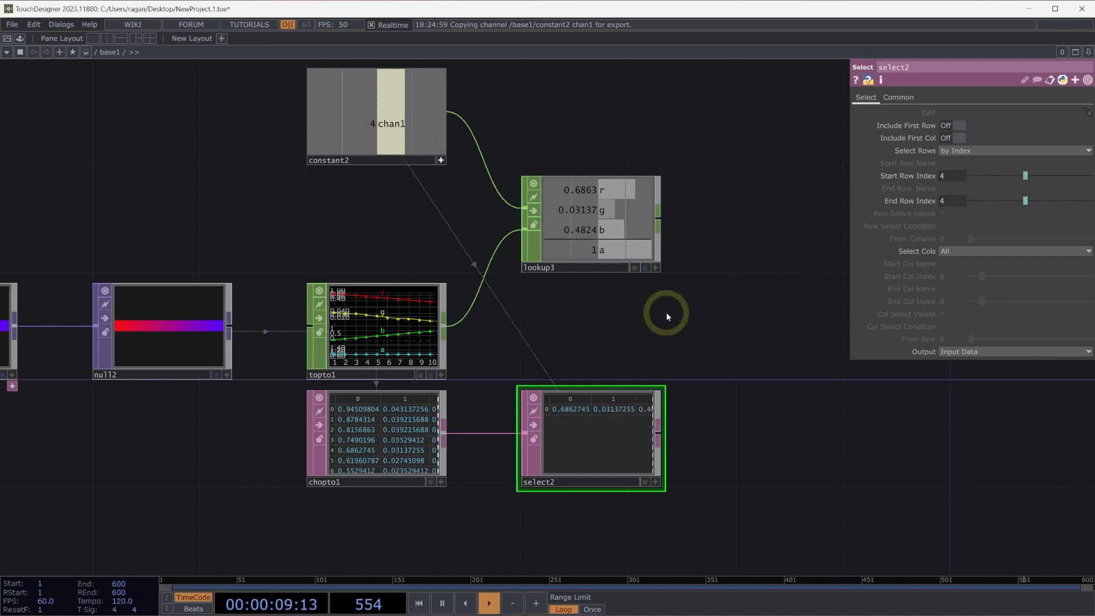
Move the CHOP to DAT and the Select DAT together further down, away from the CHOP network.
scroll(663, 345, "up", 3)
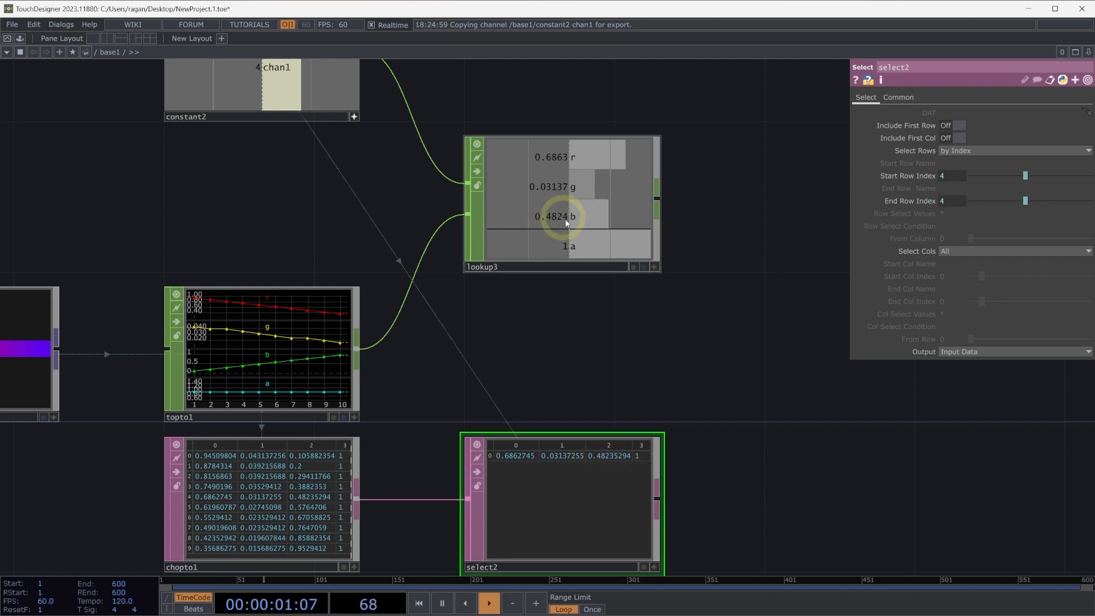
scroll(577, 340, "down", 2)
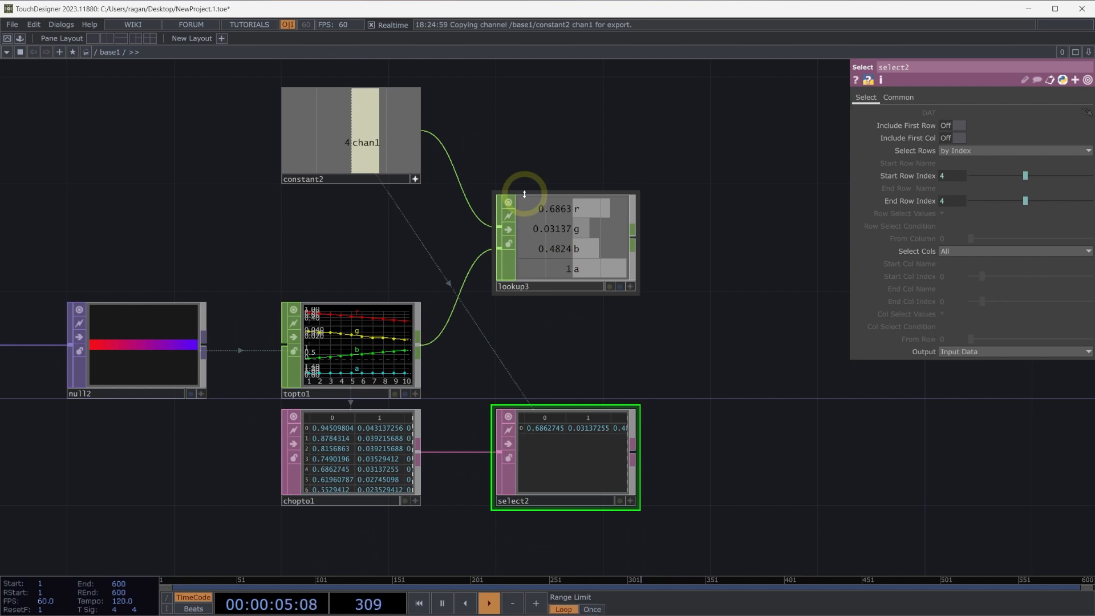
left_click_drag(699, 375, 696, 296)
right_click_drag(727, 483, 365, 412)
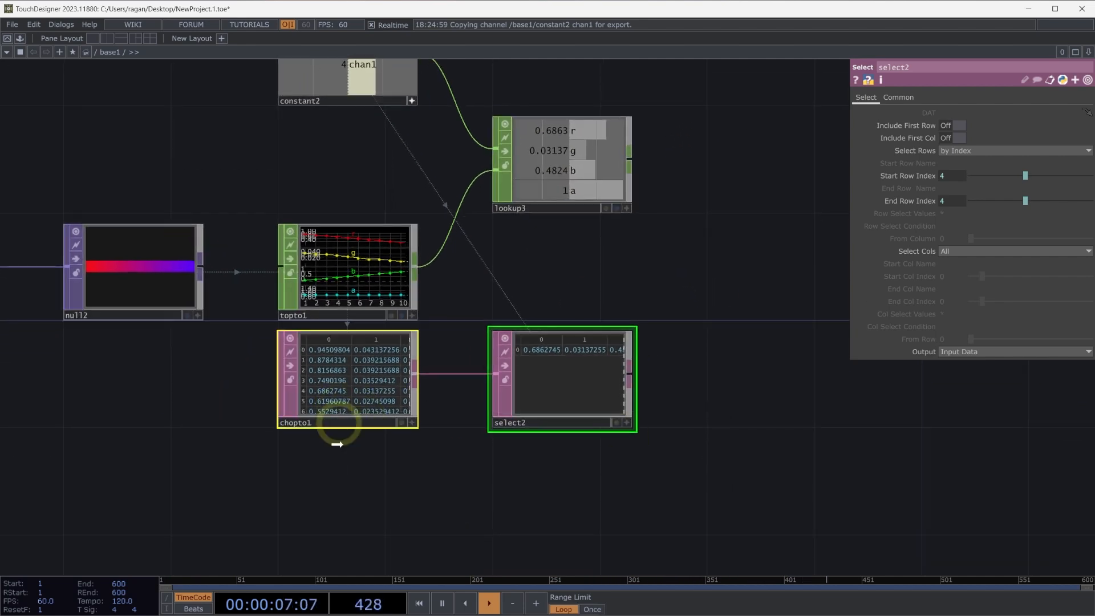
left_click_drag(338, 445, 339, 510)
Move the Lookup CHOP further right in line with the TOP to CHOP, and move the Constant CHOP higher with its viewer inactive.
left_click_drag(438, 249, 432, 329)
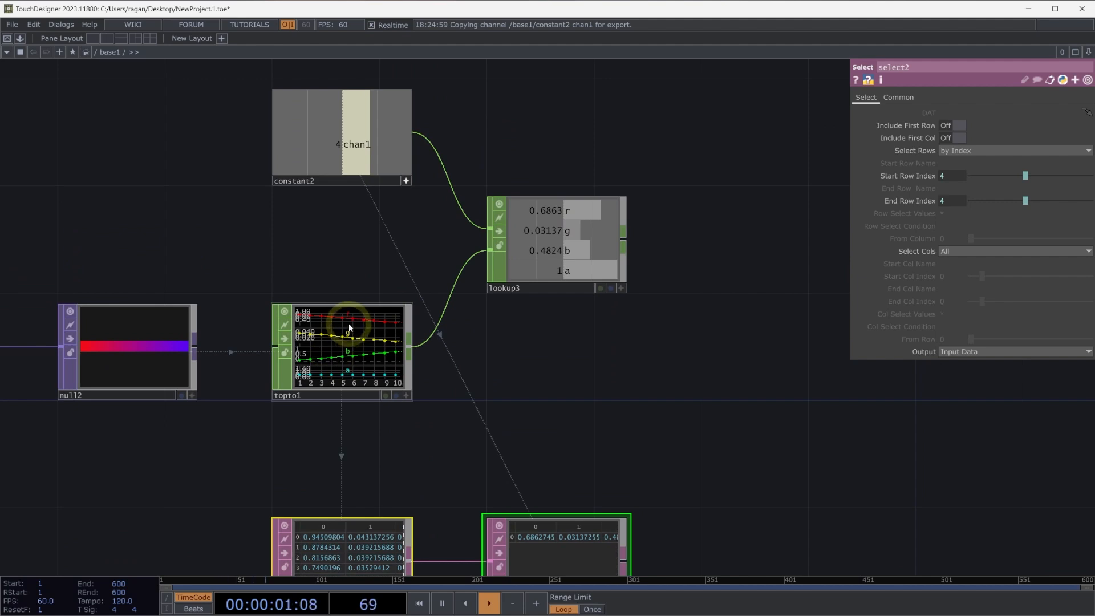
left_click_drag(350, 290, 313, 305)
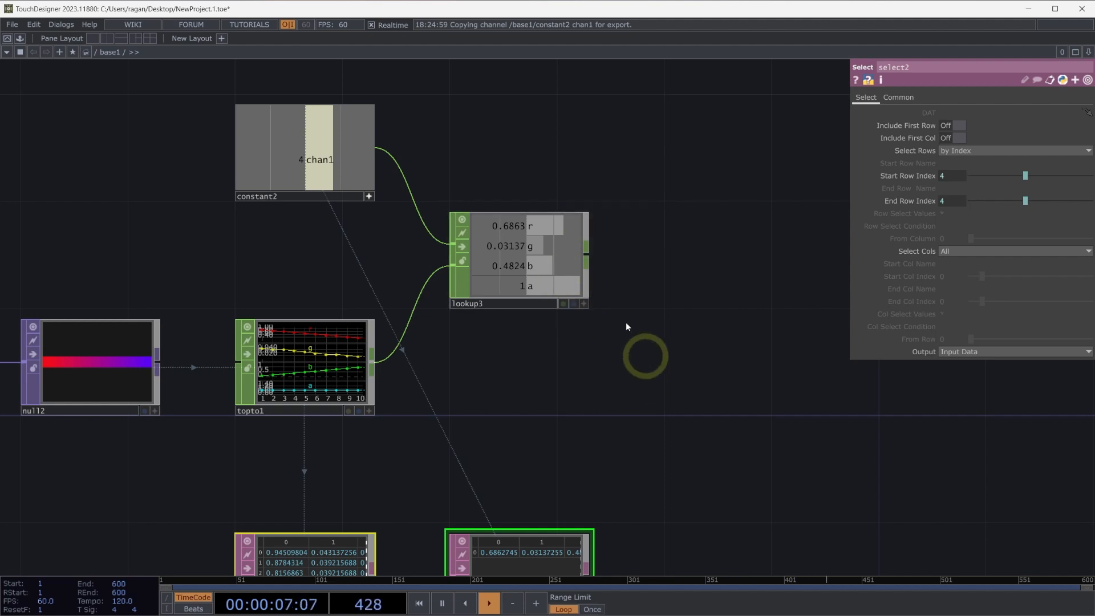
left_click(541, 280)
left_click_drag(541, 281, 745, 388)
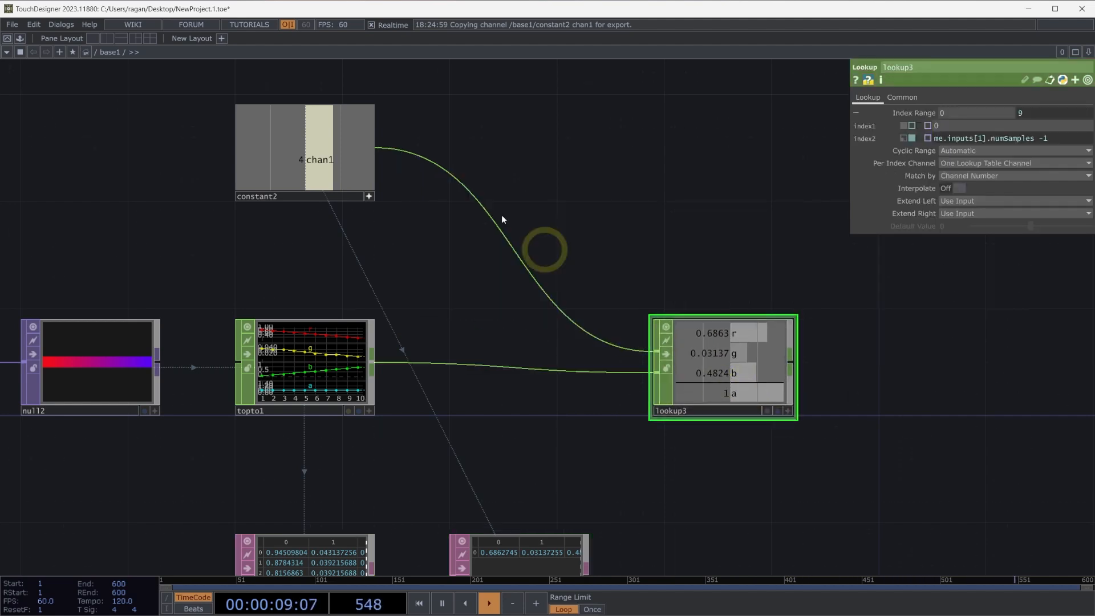
left_click_drag(521, 198, 587, 292)
left_click(438, 291)
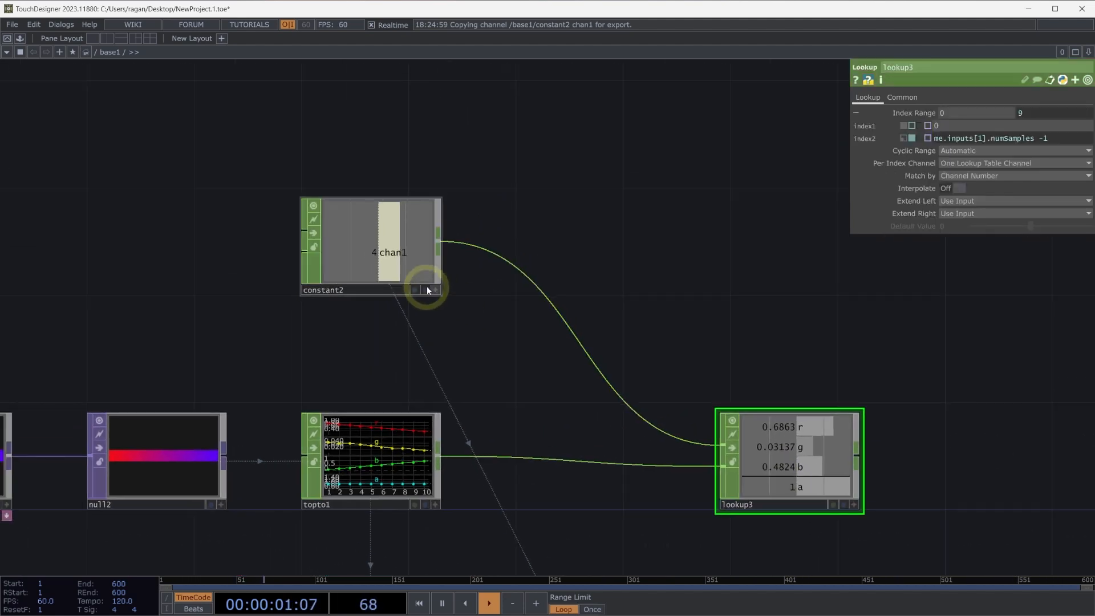
left_click_drag(421, 243, 413, 137)
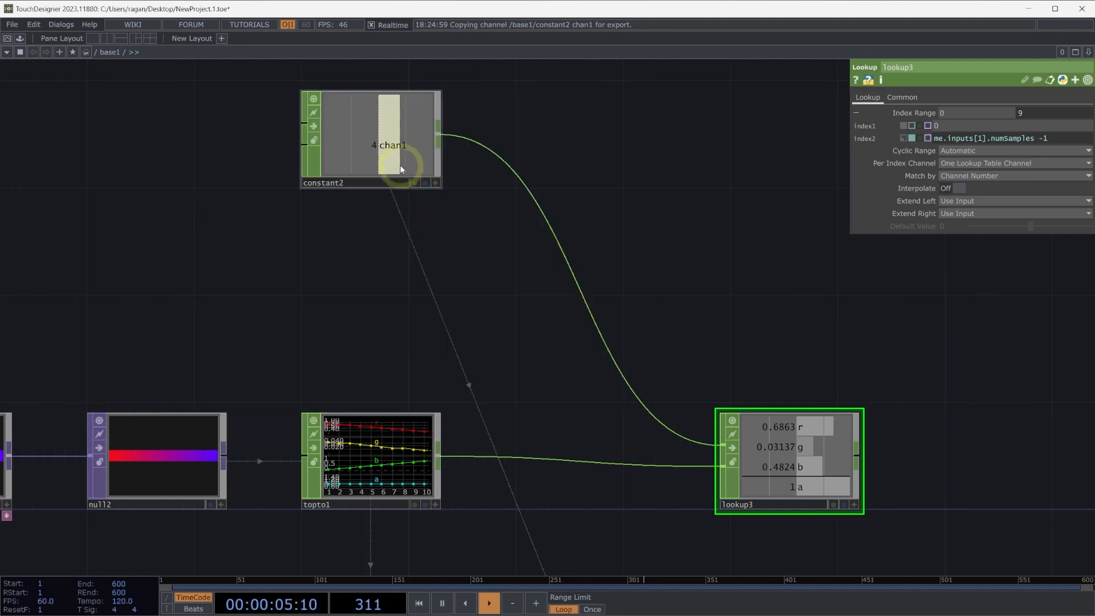
Duplicate the Constant CHOP directly below the original and add a Join CHOP to the right of the pair.
left_click(400, 166)
key("ctrl+v")
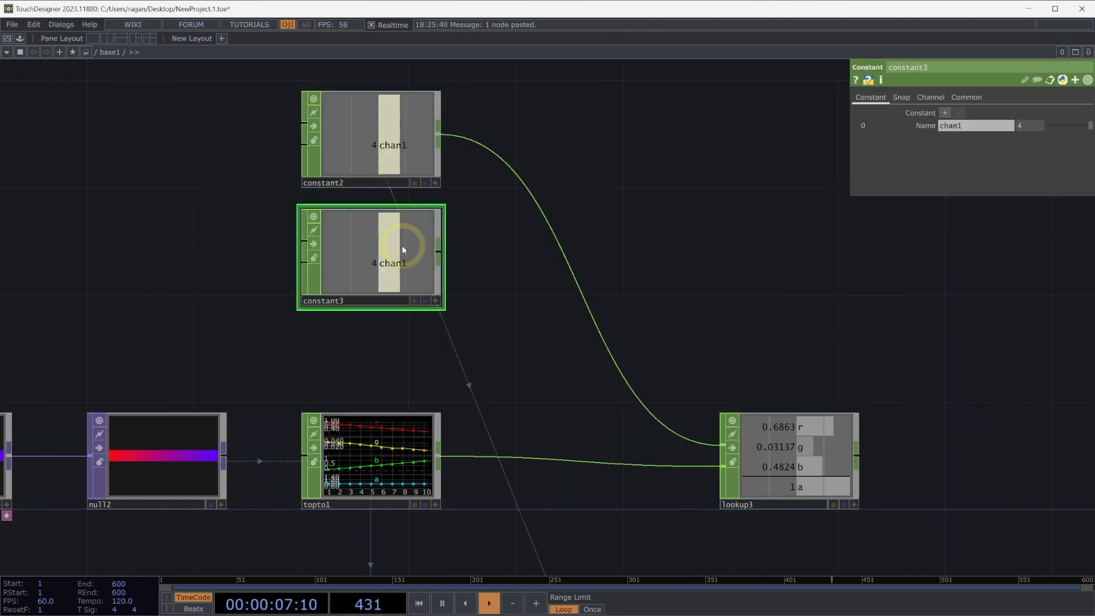
key("Tab")
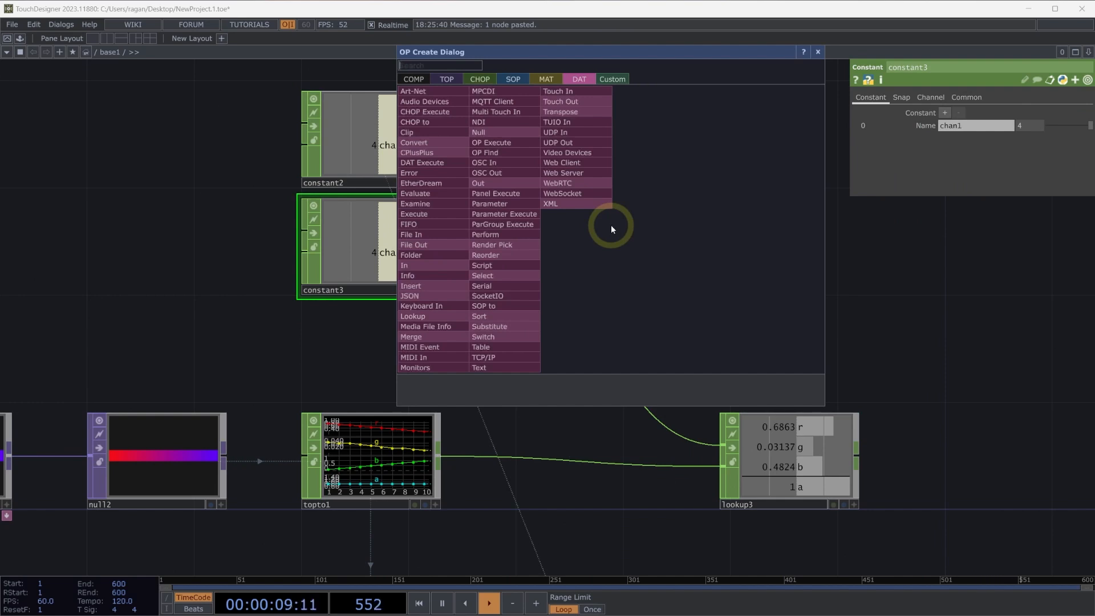
type("join")
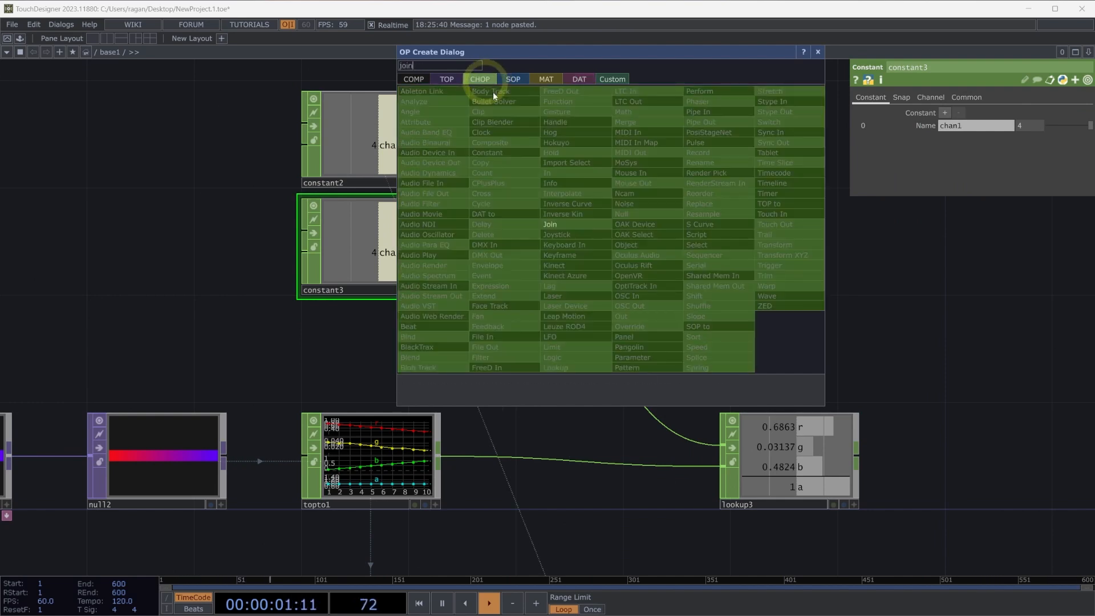
left_click(489, 83)
left_click(595, 226)
left_click(662, 213)
Wire both Constant CHOPs into the Join CHOP and align it beside the duplicated Constant.
left_click_drag(508, 66, 348, 264)
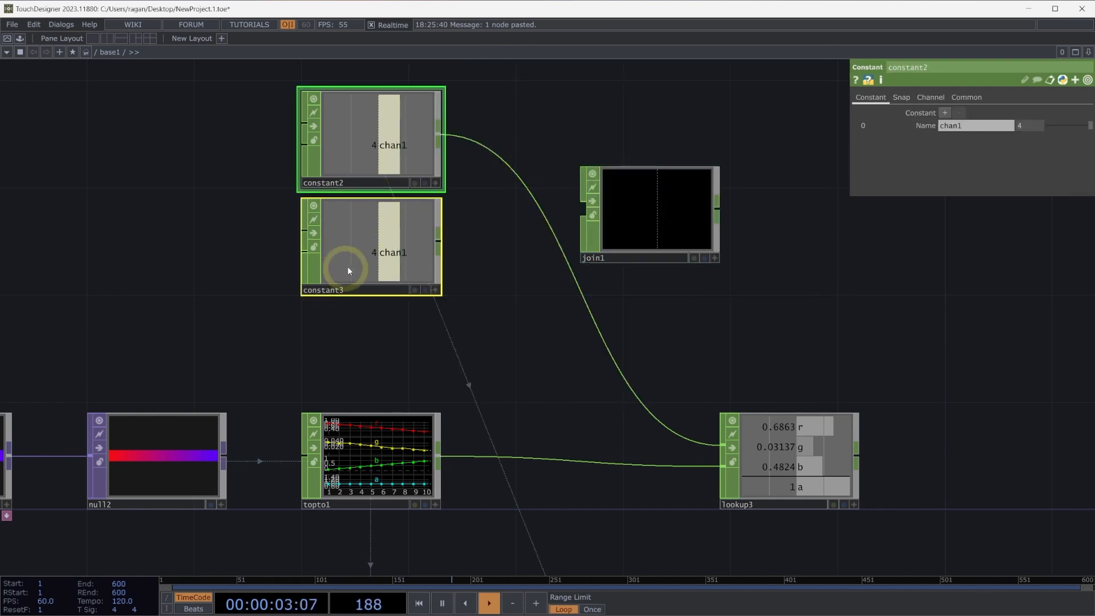
left_click_drag(446, 141, 584, 219)
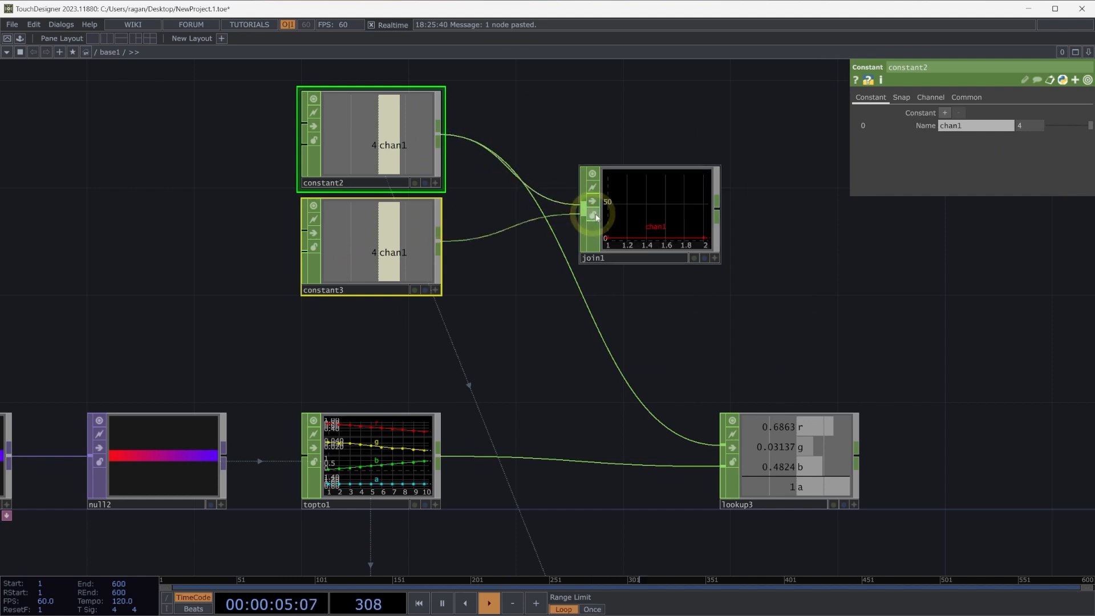
left_click_drag(650, 226, 590, 256)
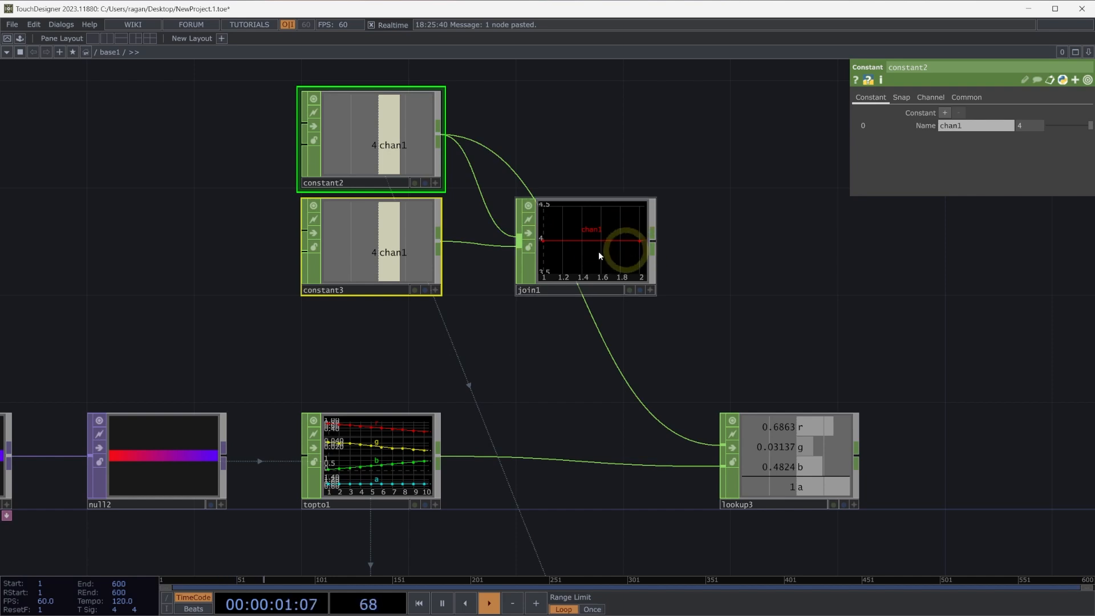
Set the duplicated Constant CHOP's chan1 value to 6.
left_click(347, 250)
left_click(372, 249)
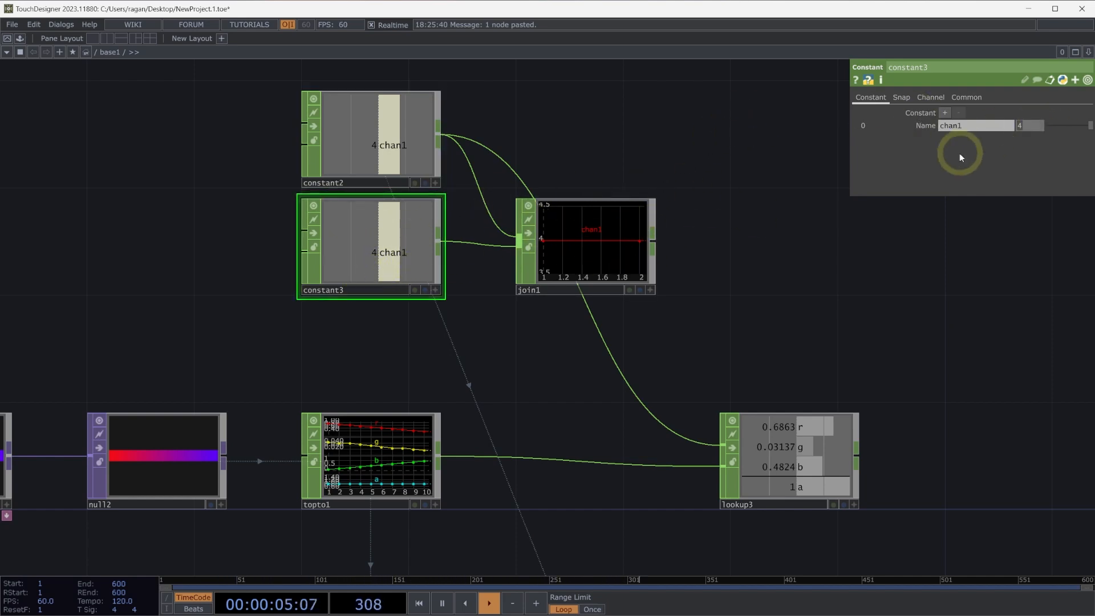
type("6")
key("Return")
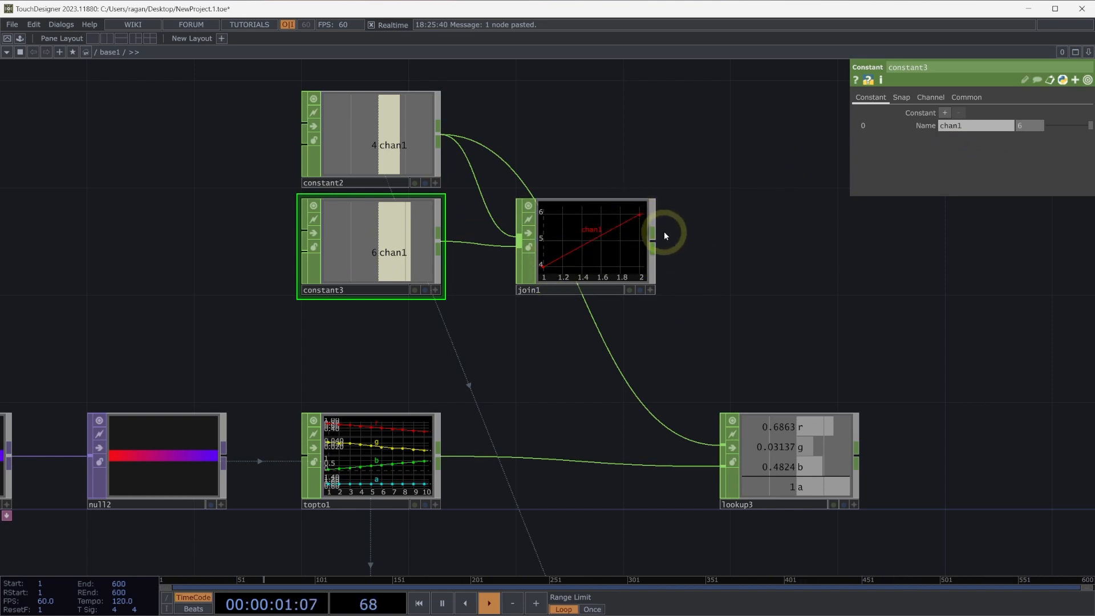
Connect the Join CHOP to the Lookup CHOP's first input in place of the Constant and inspect the resulting channels.
left_click(653, 242)
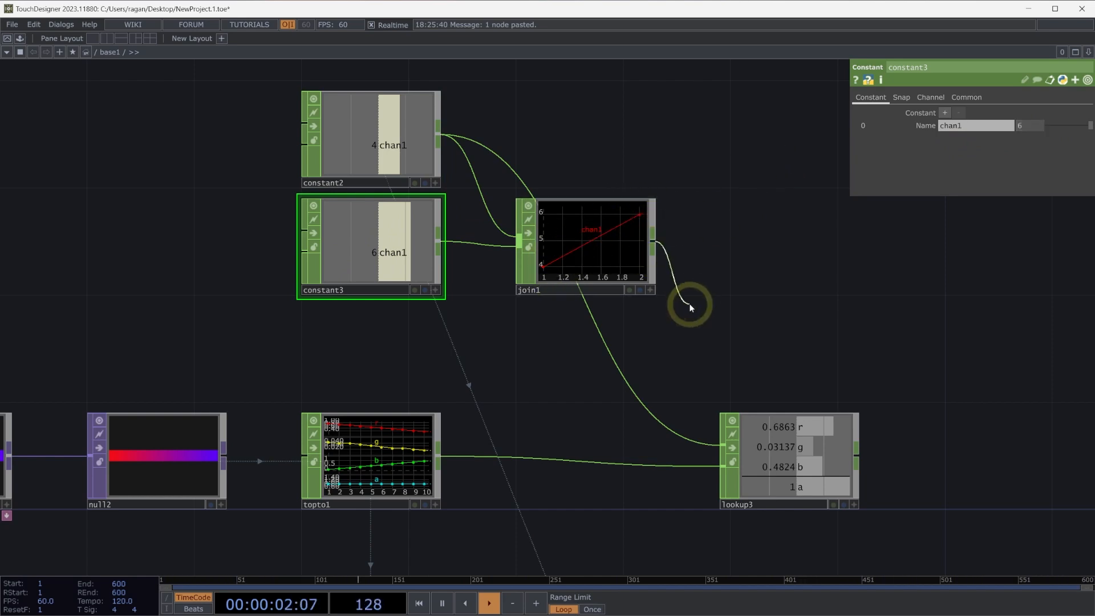
left_click(722, 445)
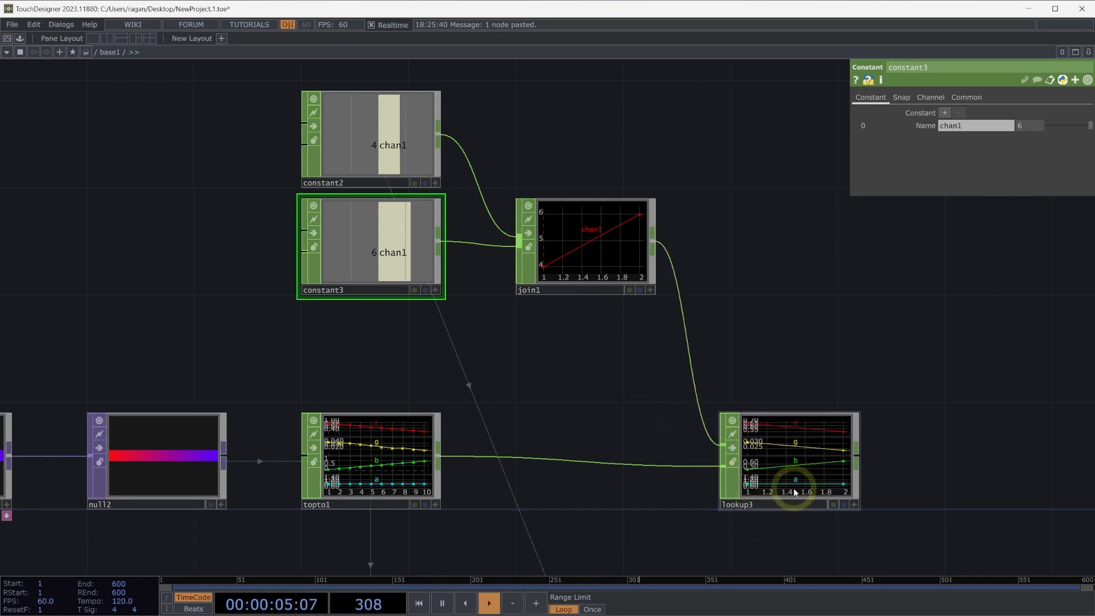
left_click_drag(794, 382, 784, 344)
scroll(810, 455, "up", 2)
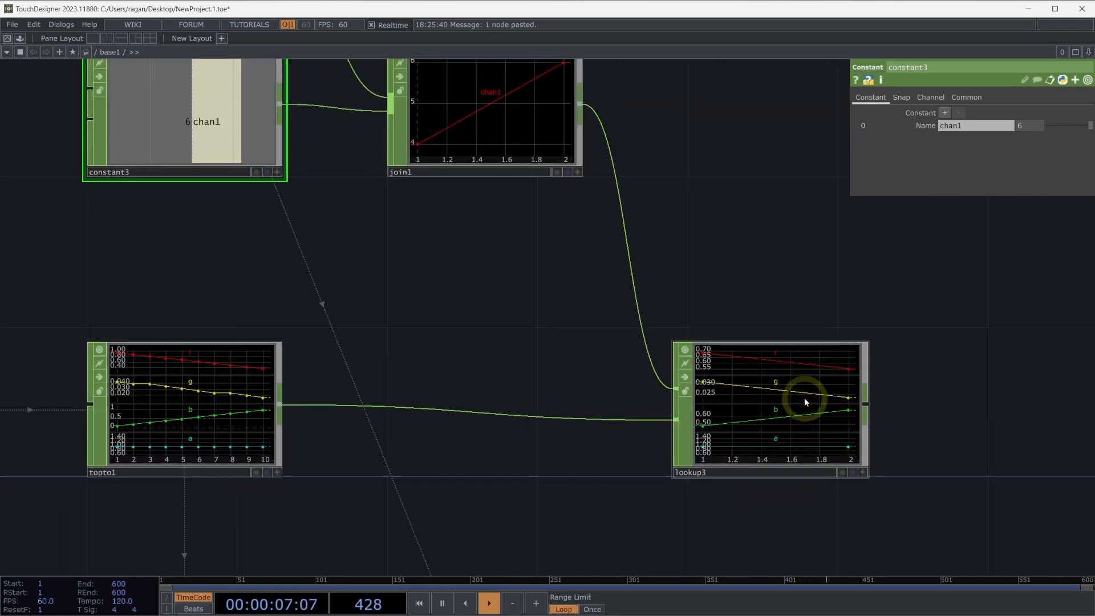
scroll(762, 325, "down", 3)
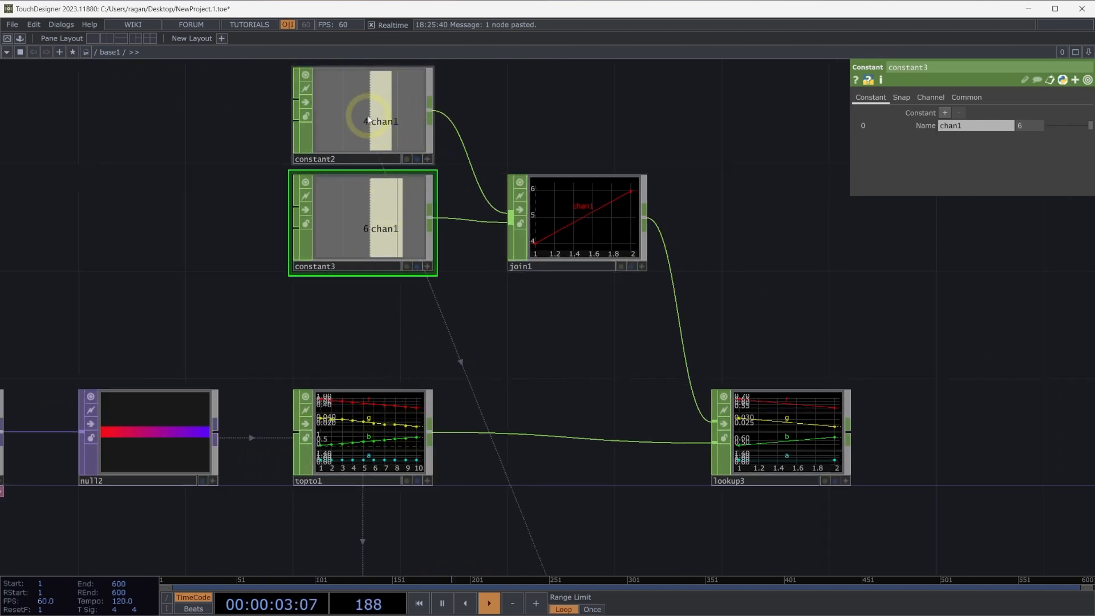
left_click_drag(513, 343, 451, 338)
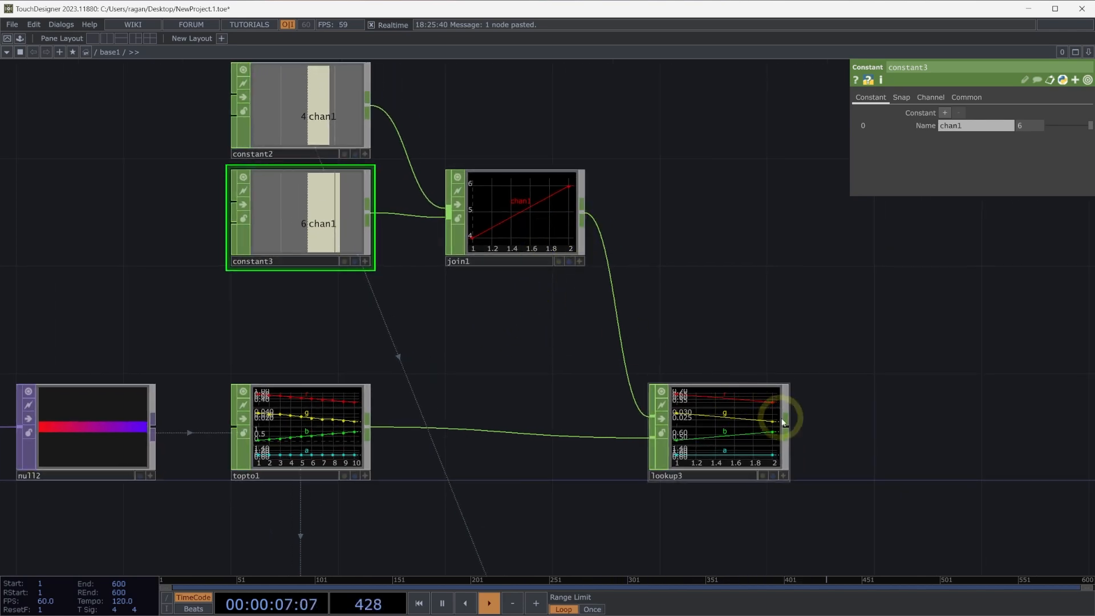
Nudge the Lookup CHOP right and add a Null CHOP after it, placed in line to its right.
left_click_drag(761, 438, 768, 440)
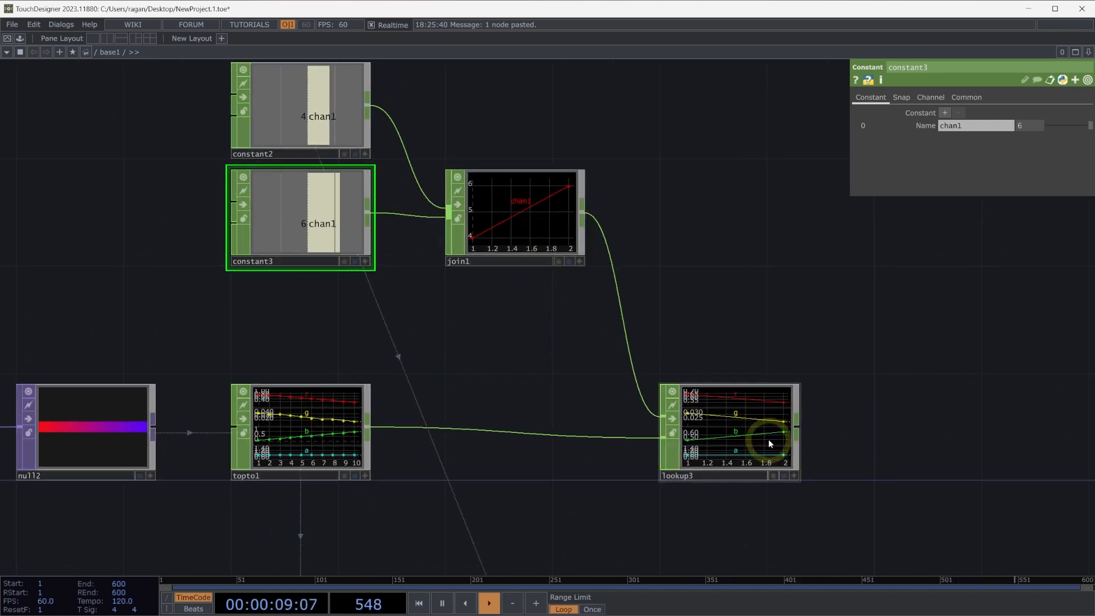
left_click(768, 440)
key("alt+n")
left_click(996, 438)
left_click_drag(1003, 442, 965, 439)
Create a CHOP to TOP from the Null CHOP and place it above that operator.
left_click(1012, 429)
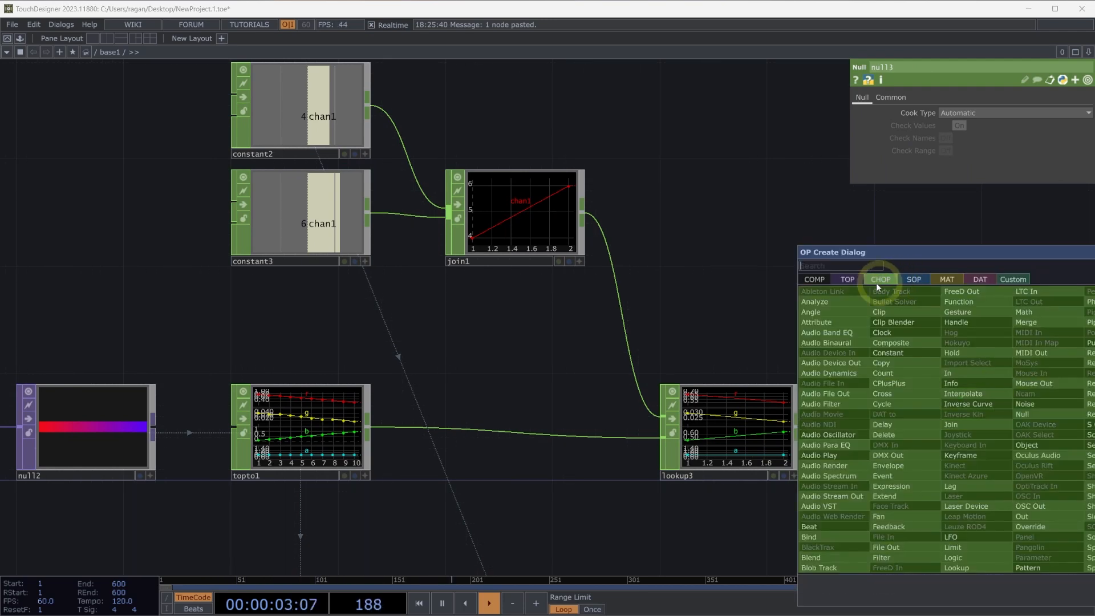
left_click(851, 279)
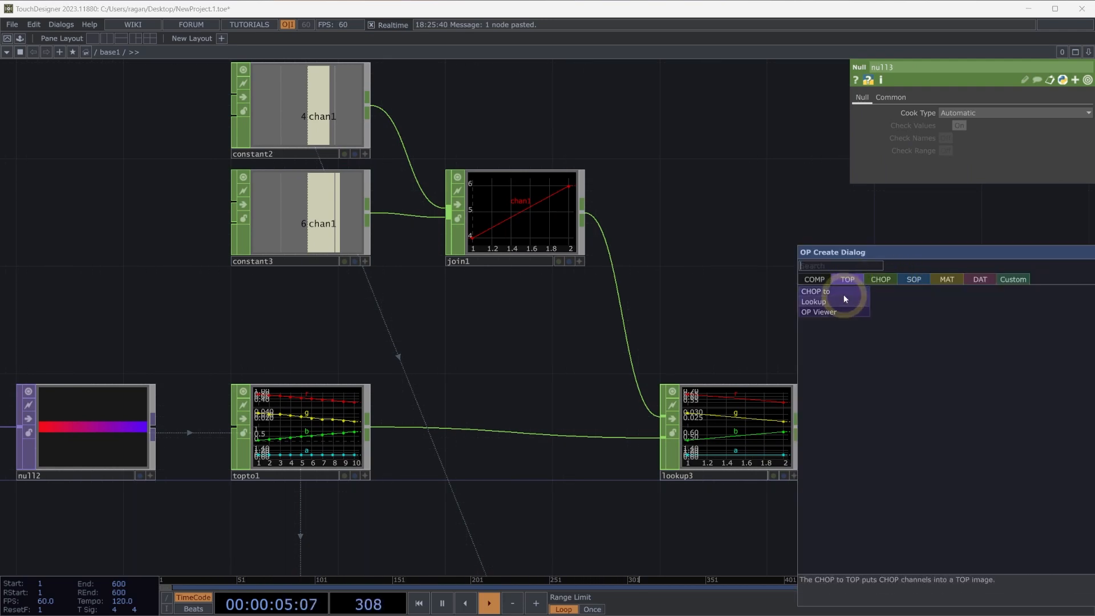
left_click(837, 291)
left_click(950, 310)
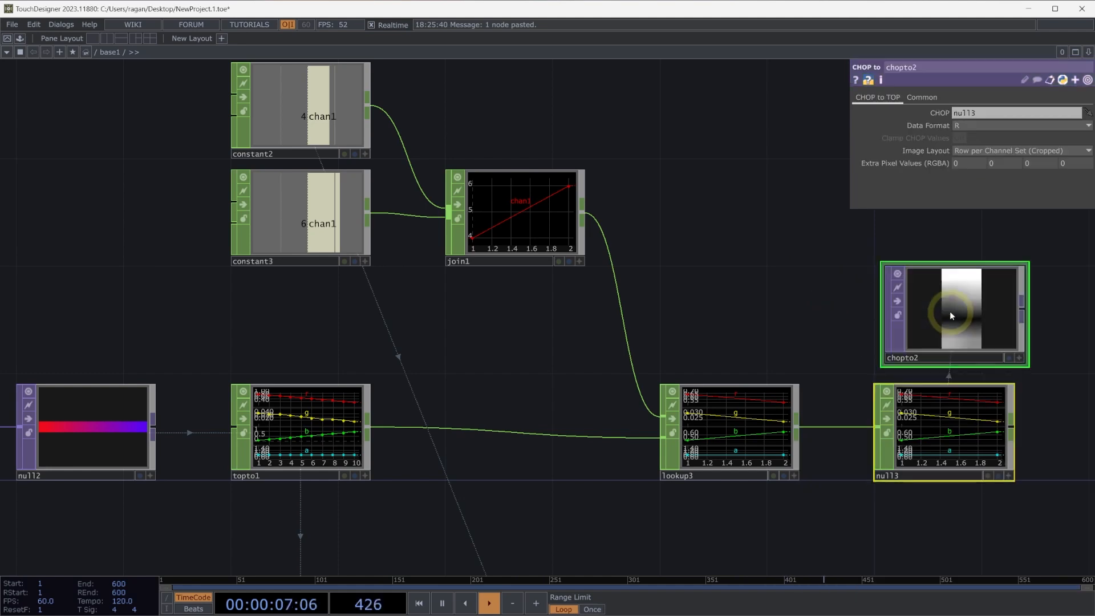
Set the CHOP to TOP's data format to RGBA and align the operator directly above the Null CHOP.
left_click(974, 128)
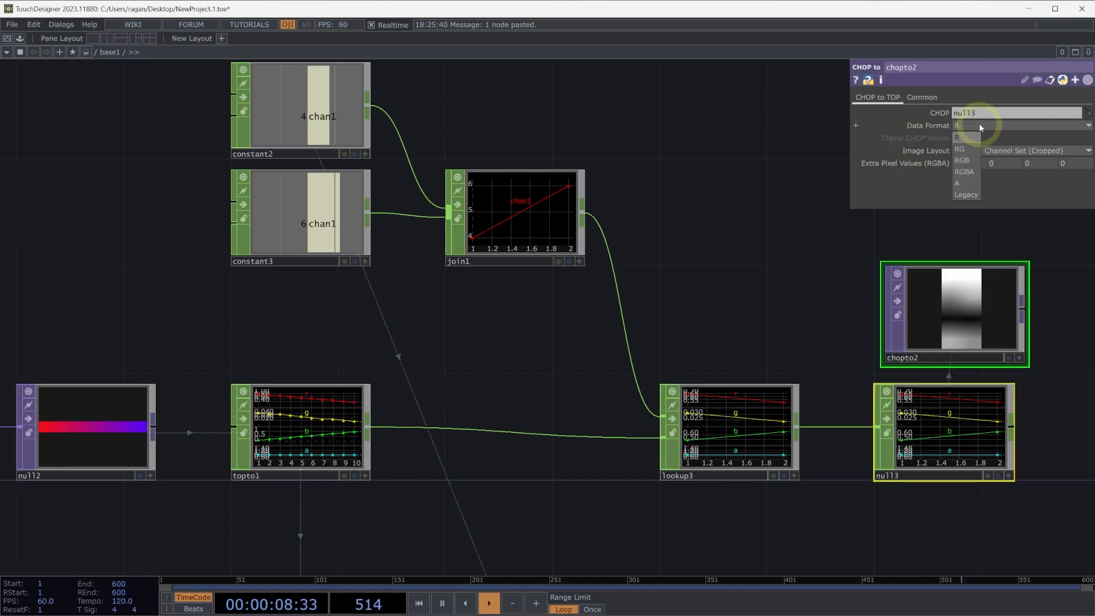
left_click(966, 171)
left_click_drag(833, 256, 954, 319)
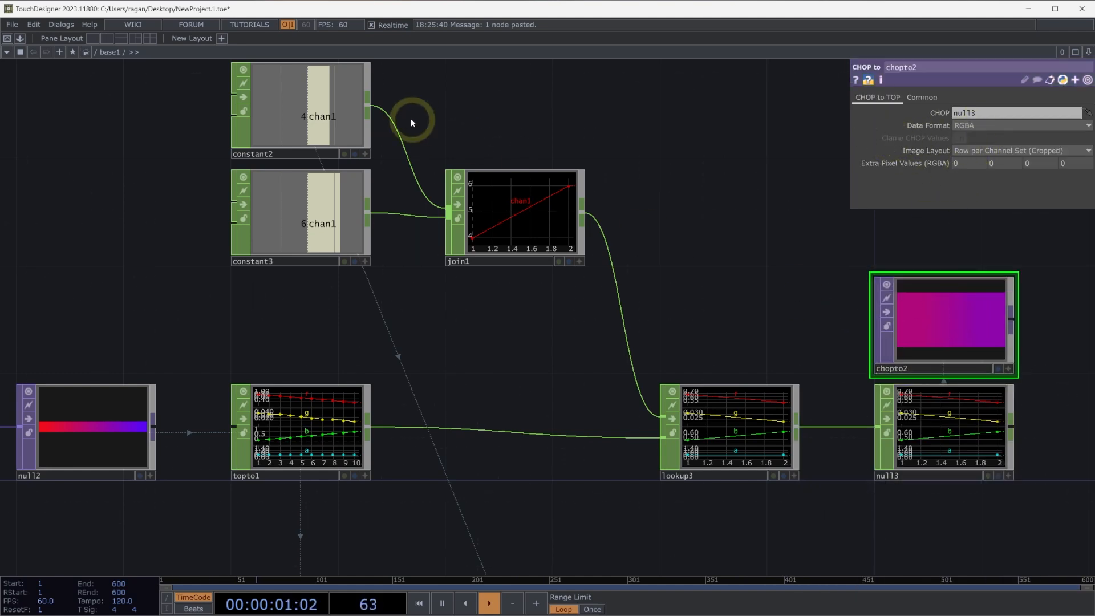
Set the chan1 value of the upper Constant CHOP, constant2, to 0.
left_click(356, 116)
key("BackSpace")
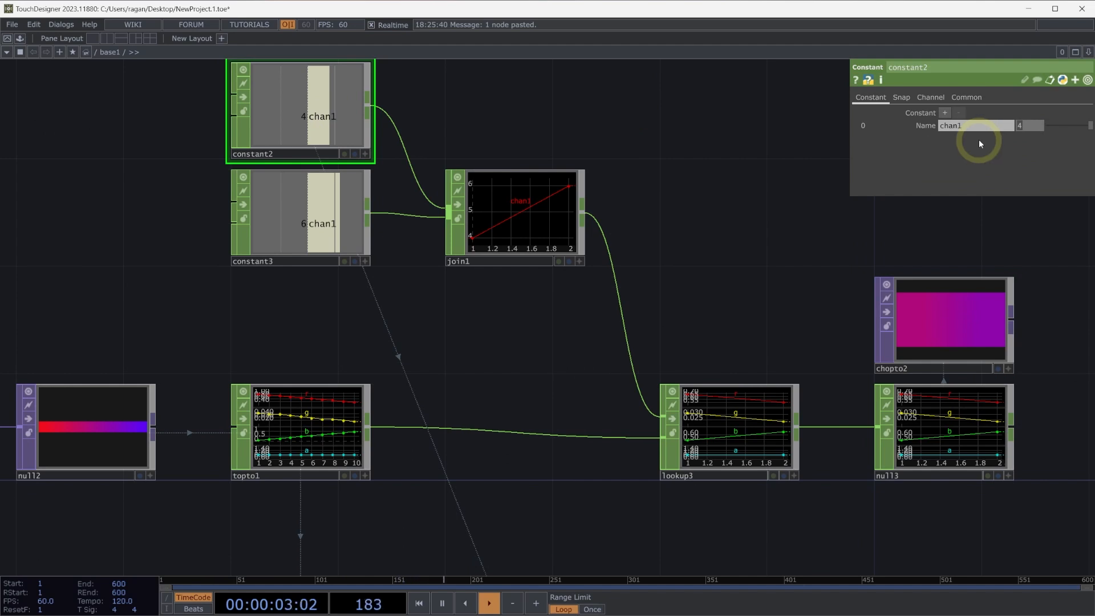
type("0")
key("Return")
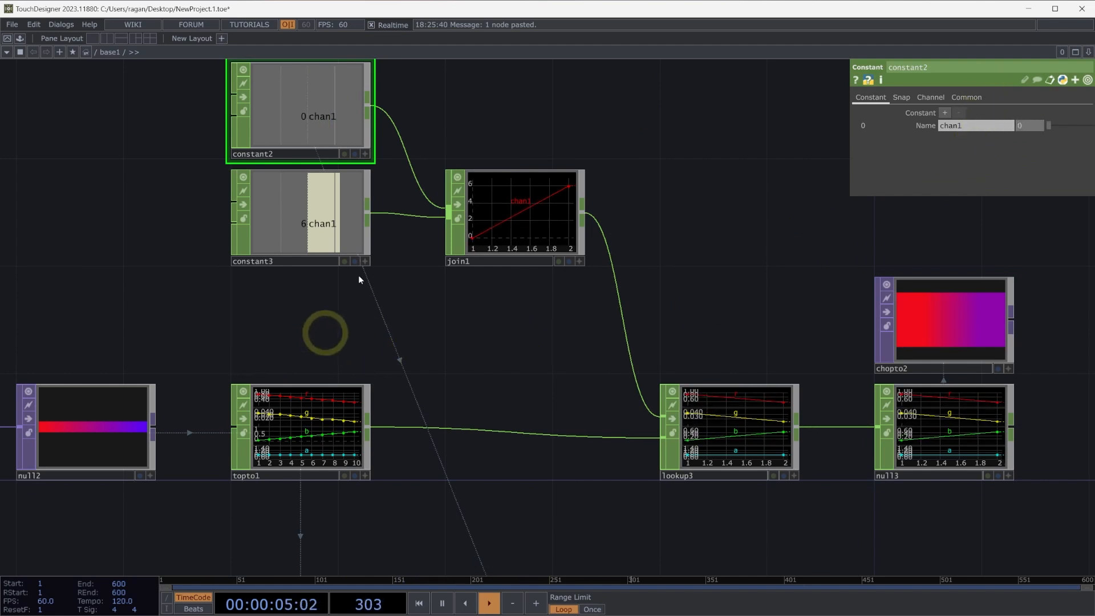
Set the chan1 value of the lower Constant CHOP, constant3, to 7.
left_click(355, 200)
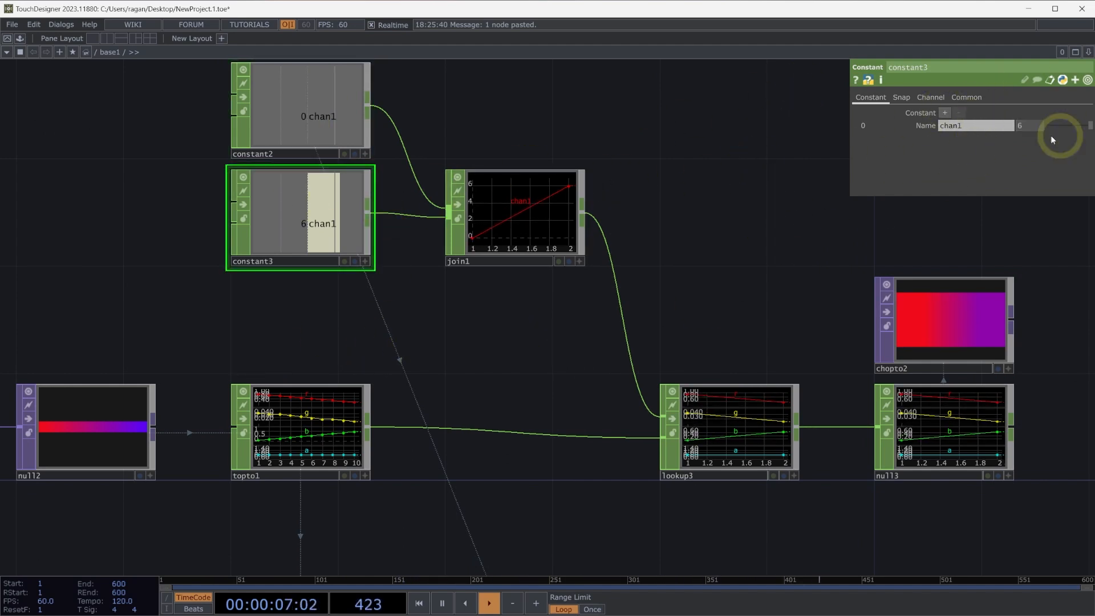
mouse_move(1037, 125)
middle_mouse_down()
mouse_move(1070, 113)
mouse_move(1045, 114)
middle_mouse_up()
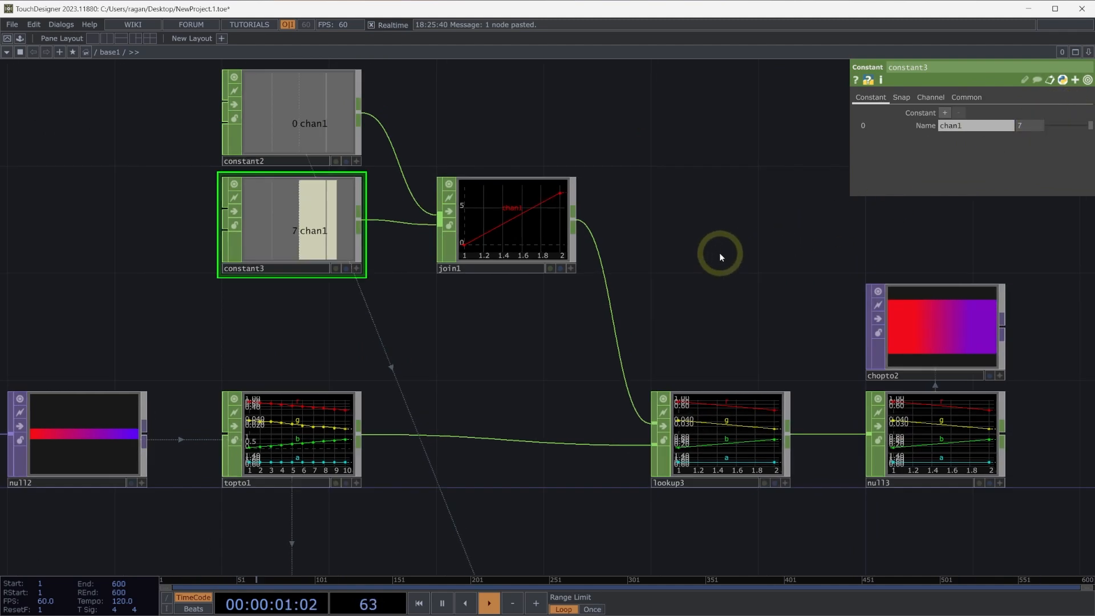
scroll(719, 252, "down", 3)
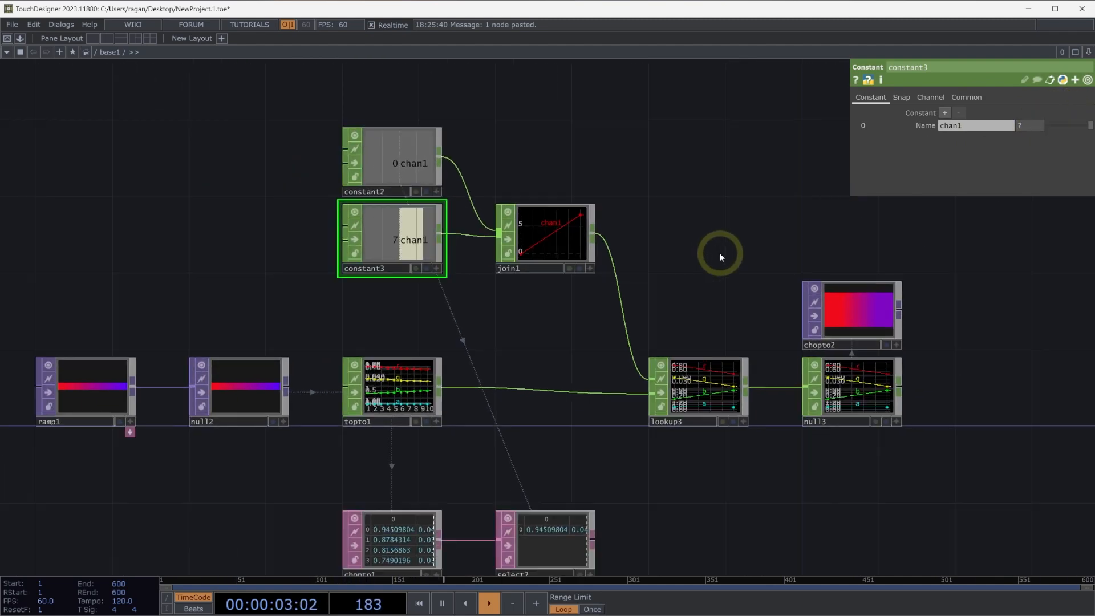